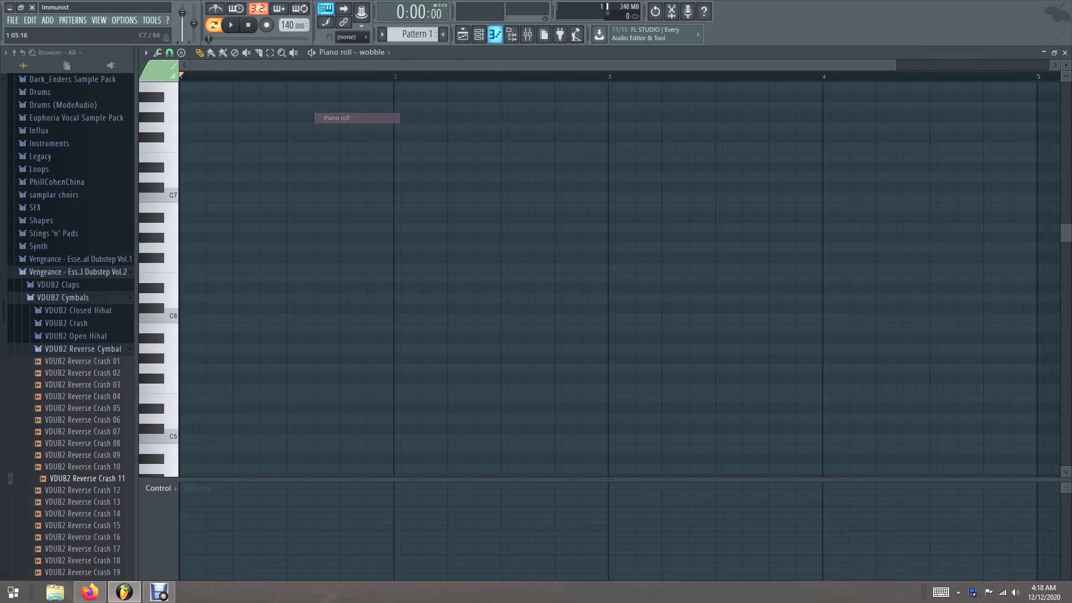
- Draw a C4 note just under one bar long for the wobble channel and place Pattern 1 at bar 1 of Track 1
scroll(218, 322, down, 4)
drag(217, 288, 383, 287)
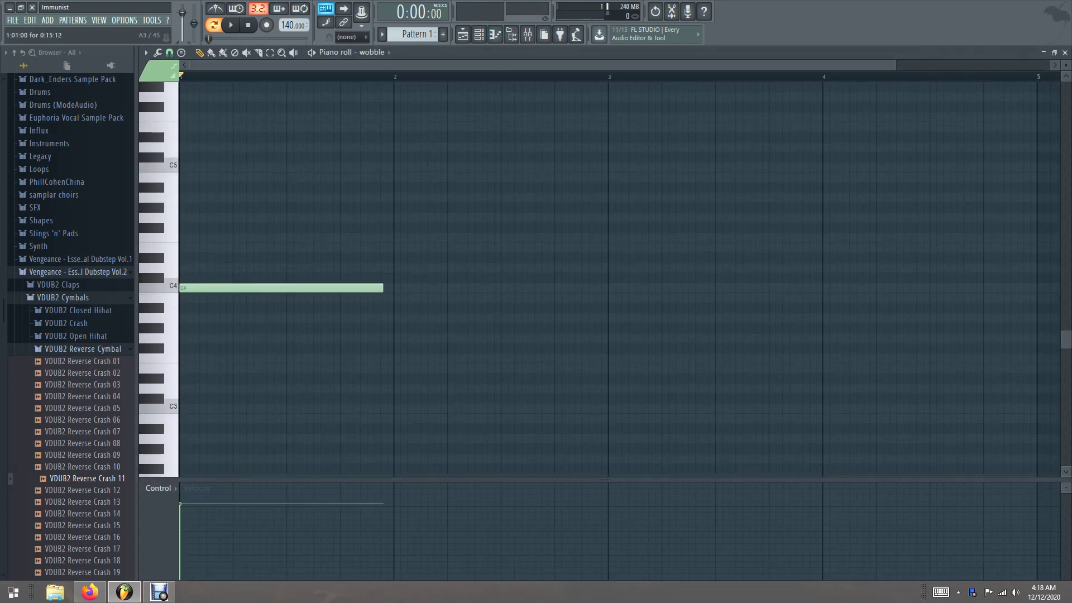
click(462, 34)
drag(289, 97, 202, 97)
right_click(285, 98)
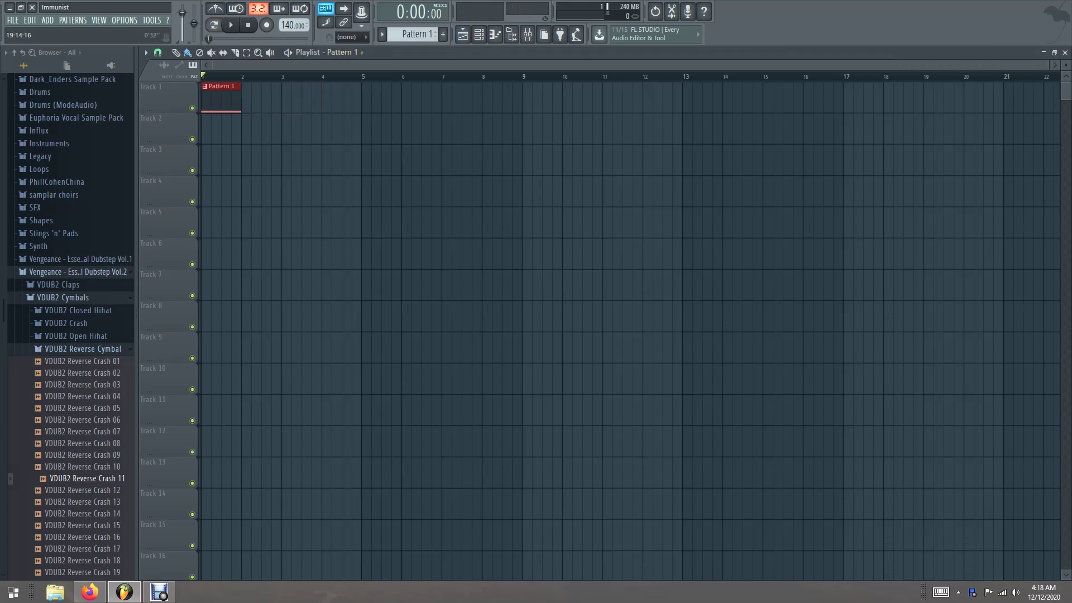
- Collapse the open cymbal folders and open the VDUB2 Kicks folder in the Vengeance Dubstep Vol.2 pack
drag(1048, 65, 378, 64)
key(Page_Up)
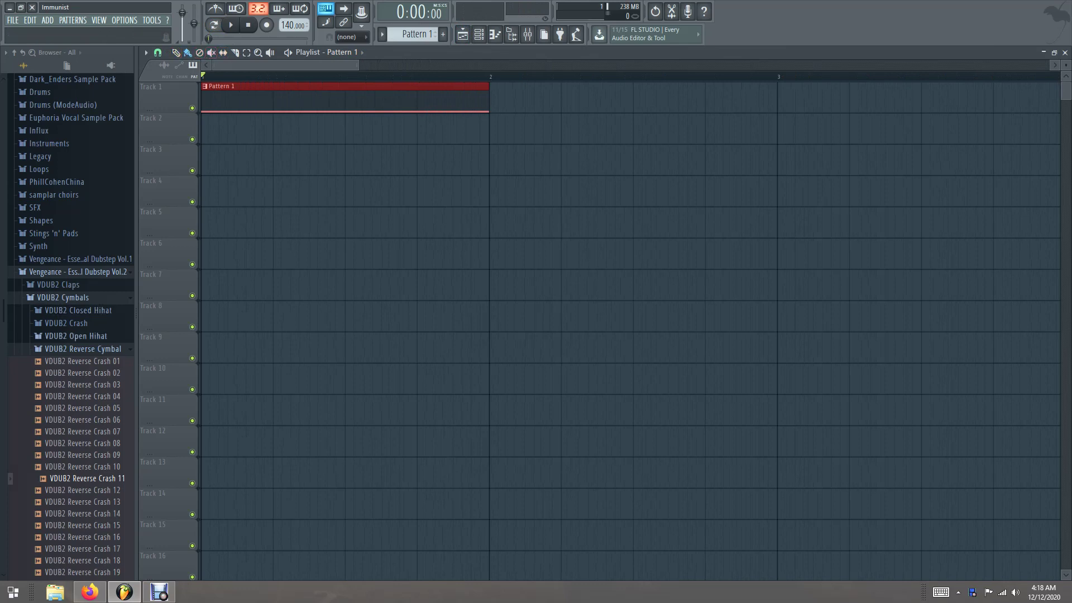
click(78, 348)
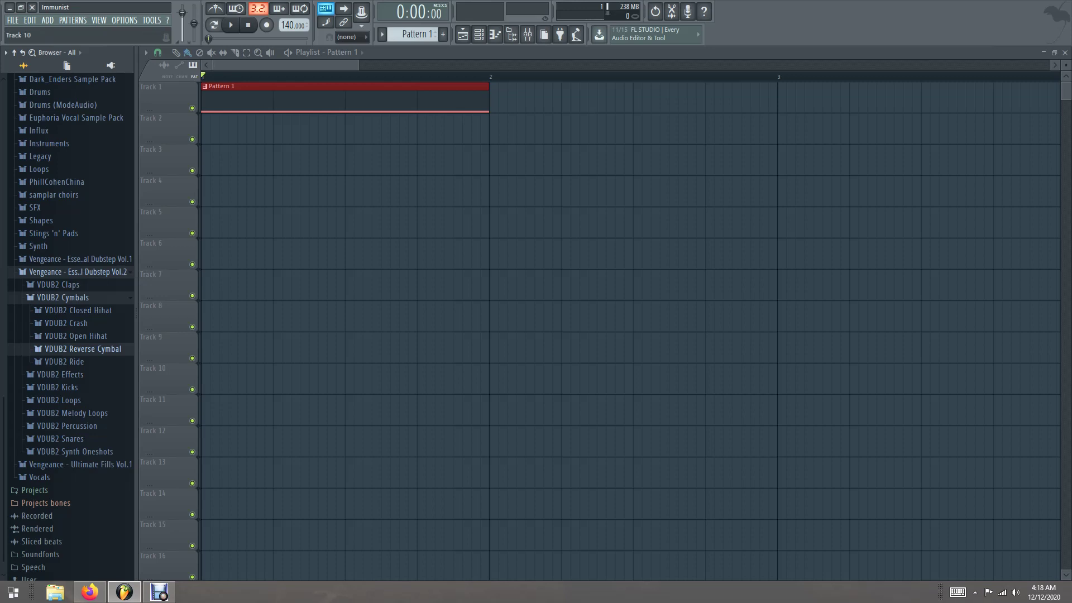
click(58, 284)
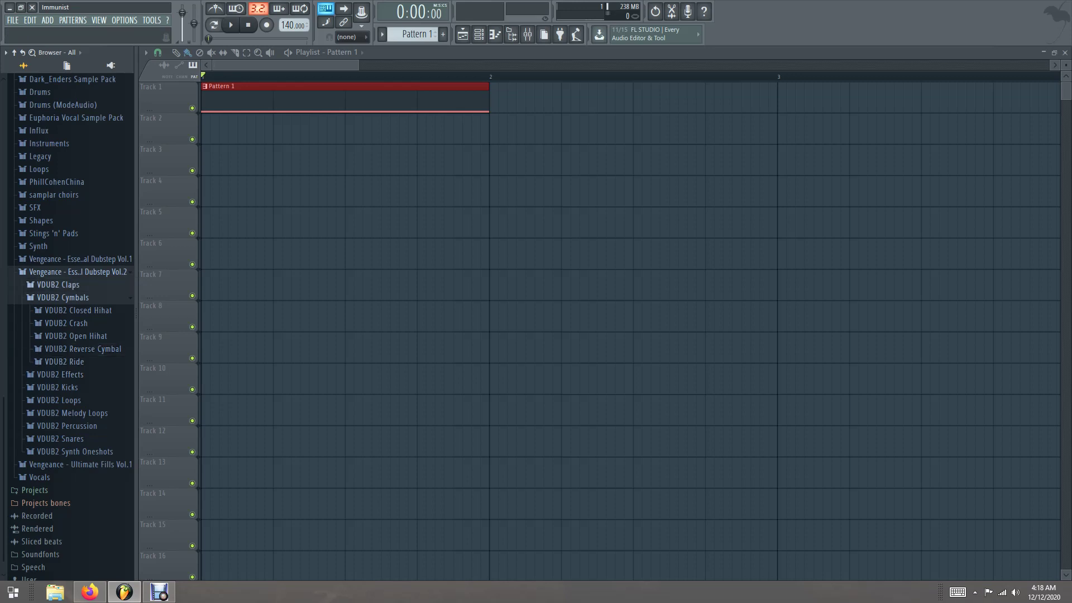
click(58, 342)
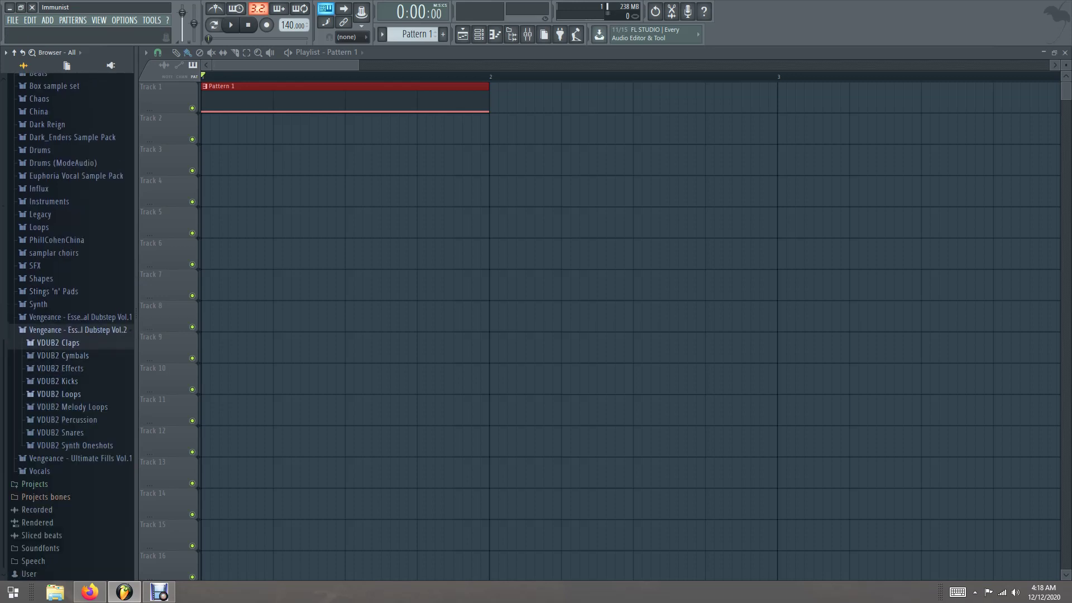
click(57, 381)
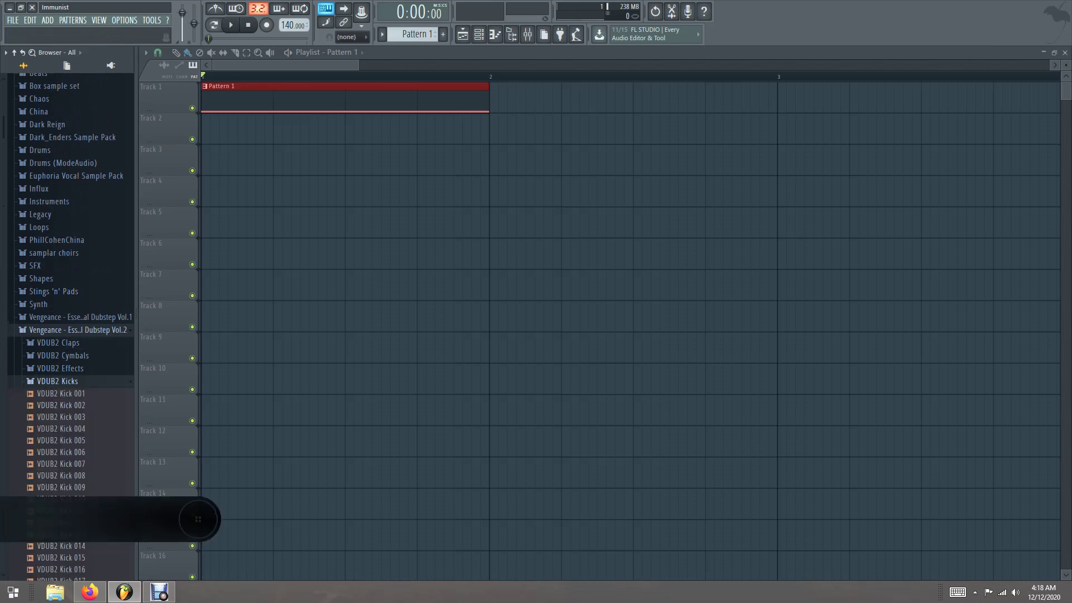
- Audition the kick samples one after another from VDUB2 Kick 001 to VDUB2 Kick 026
click(61, 393)
key(Down)
key(Down)
key(Down)
key(Down)
key(Down)
key(Down)
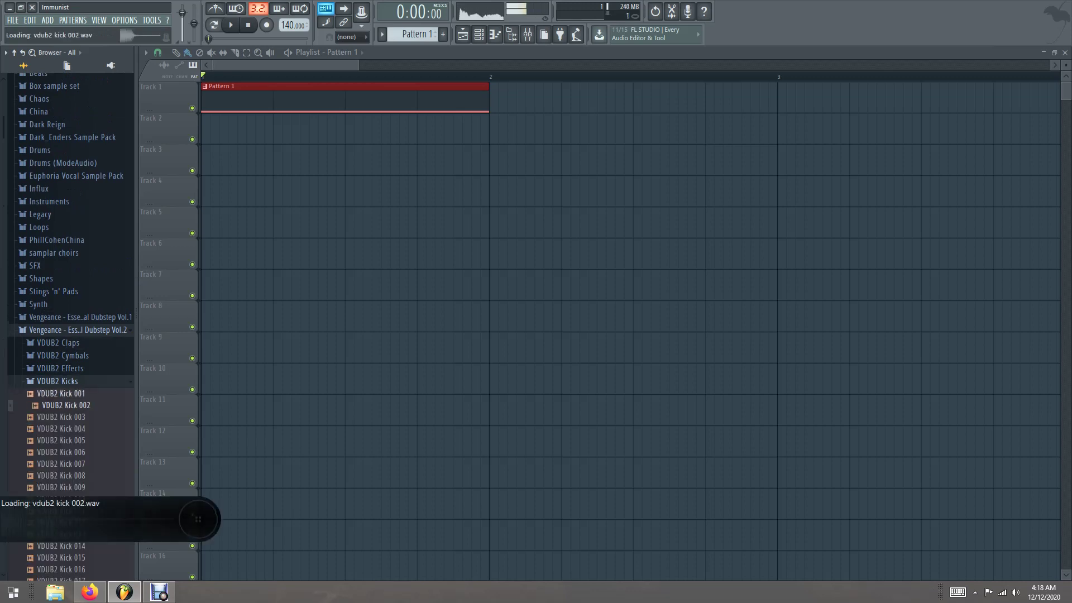
key(Down)
key(Down)
key(Down)
key(Down)
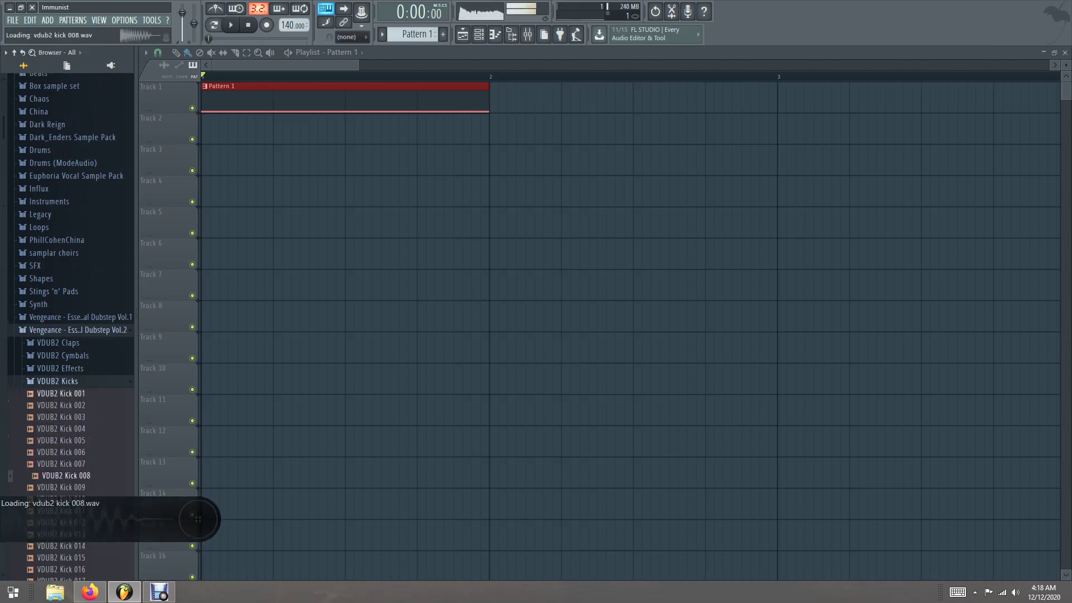
key(Down)
key(Down)
key(Down)
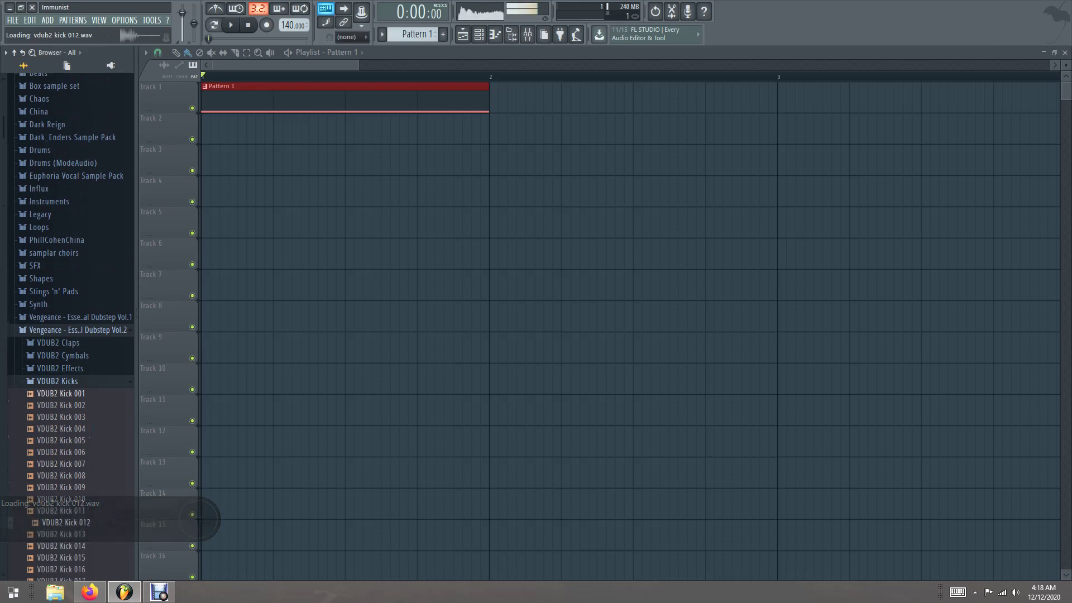
key(Down)
key(Down)
key(Down)
key(Down)
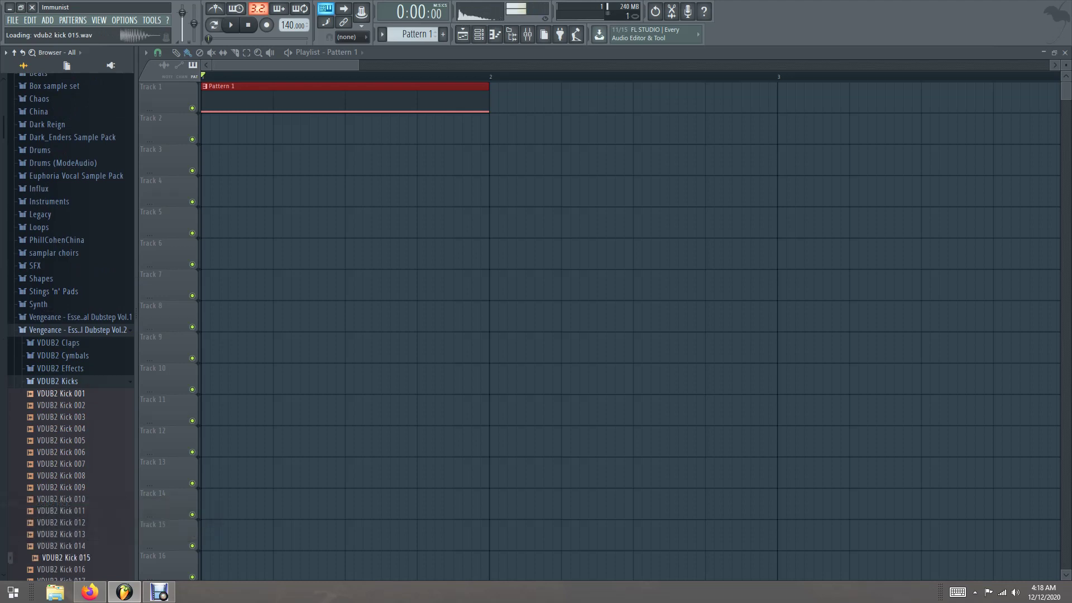
key(Down)
key(Down)
key(Down)
key(Down)
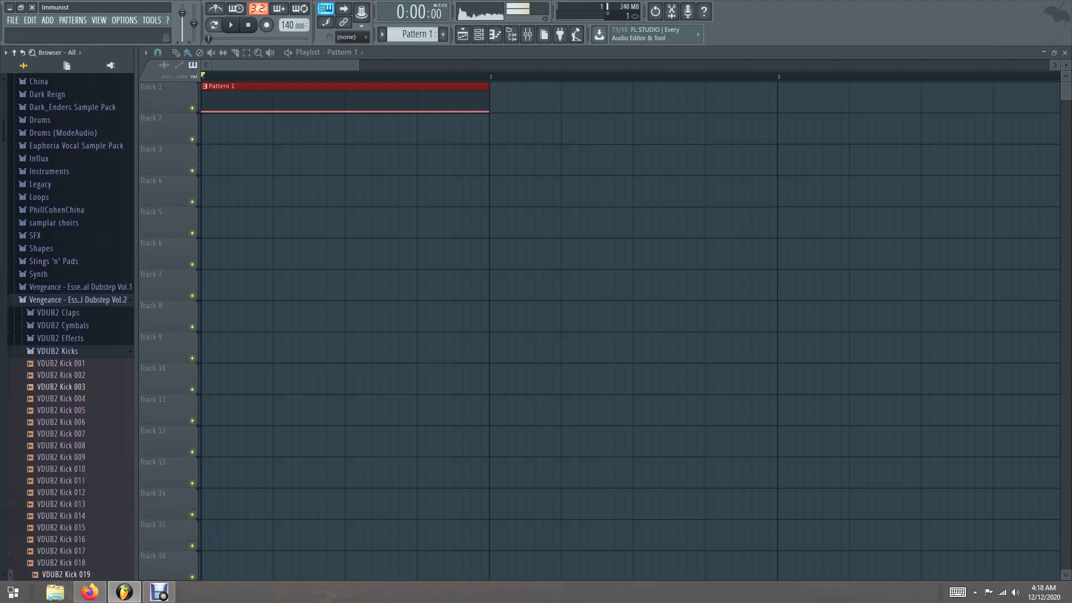
key(Down)
key(Down)
key(Down)
key(Down)
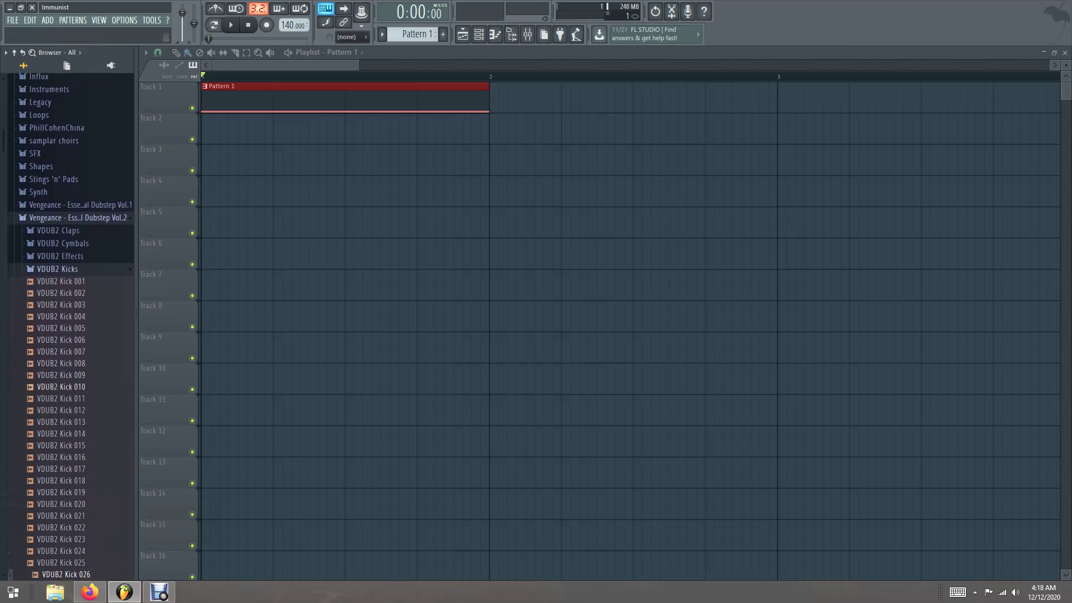
- Place VDUB2 Kick 026 on Track 4 at the start of bar 1 and again on beat 3
drag(65, 562, 207, 192)
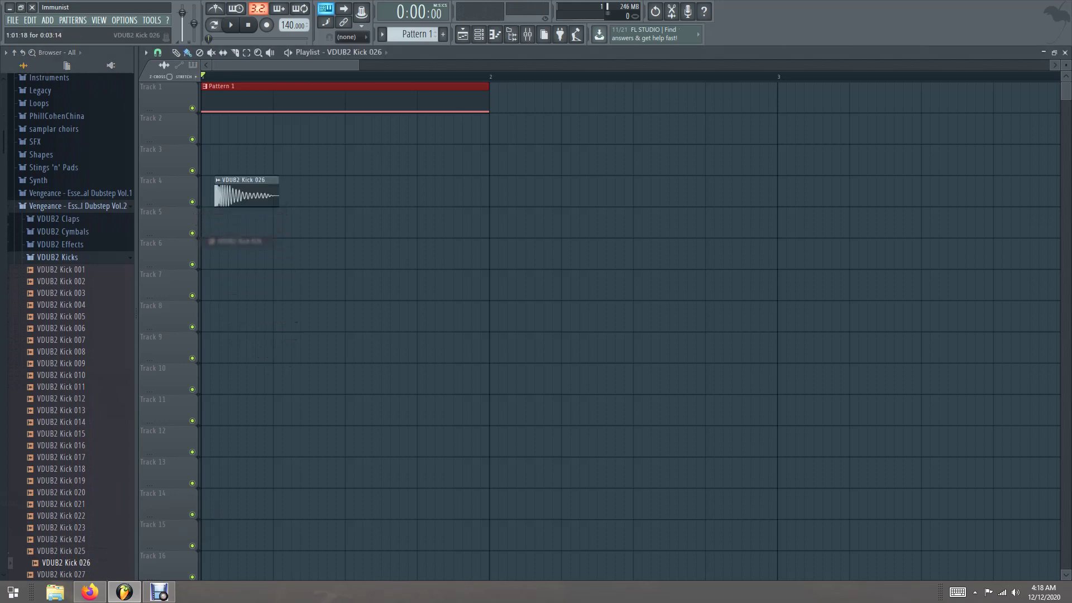
click(347, 193)
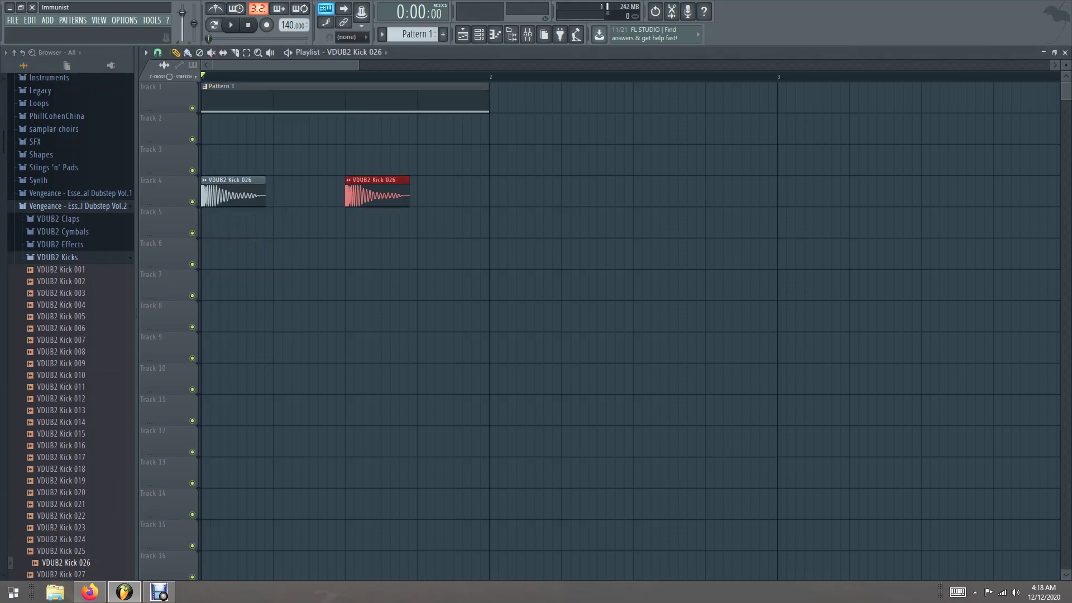
- Audition the VDUB2 Claps samples and place VDUB2 Clap 005 on Track 5 at beat 3, aligned with the second kick
click(58, 257)
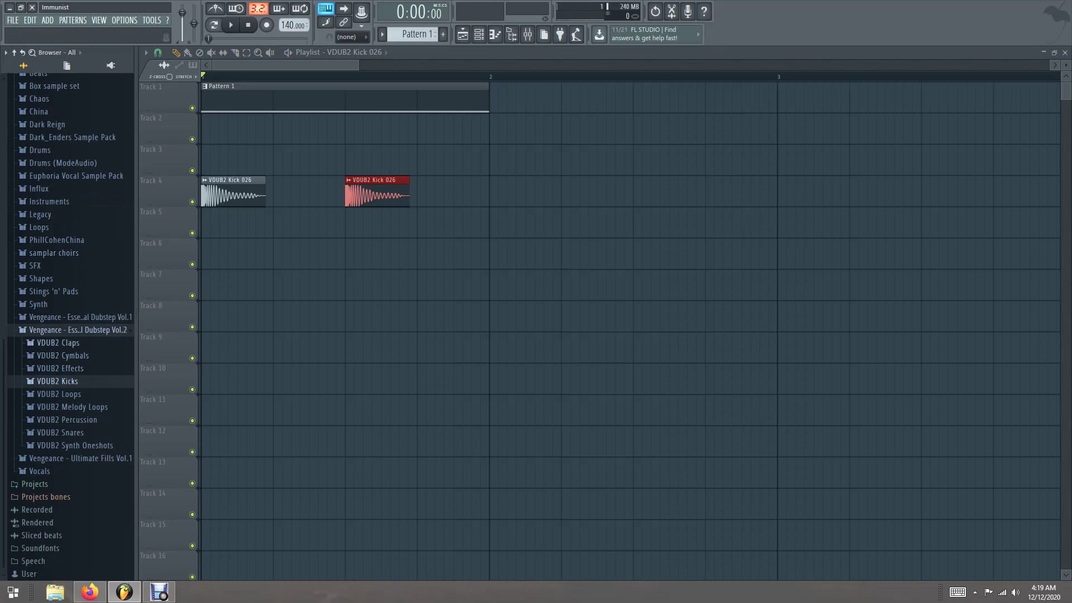
click(58, 342)
click(58, 342)
click(58, 342)
click(62, 354)
key(Down)
key(Down)
key(Down)
key(Down)
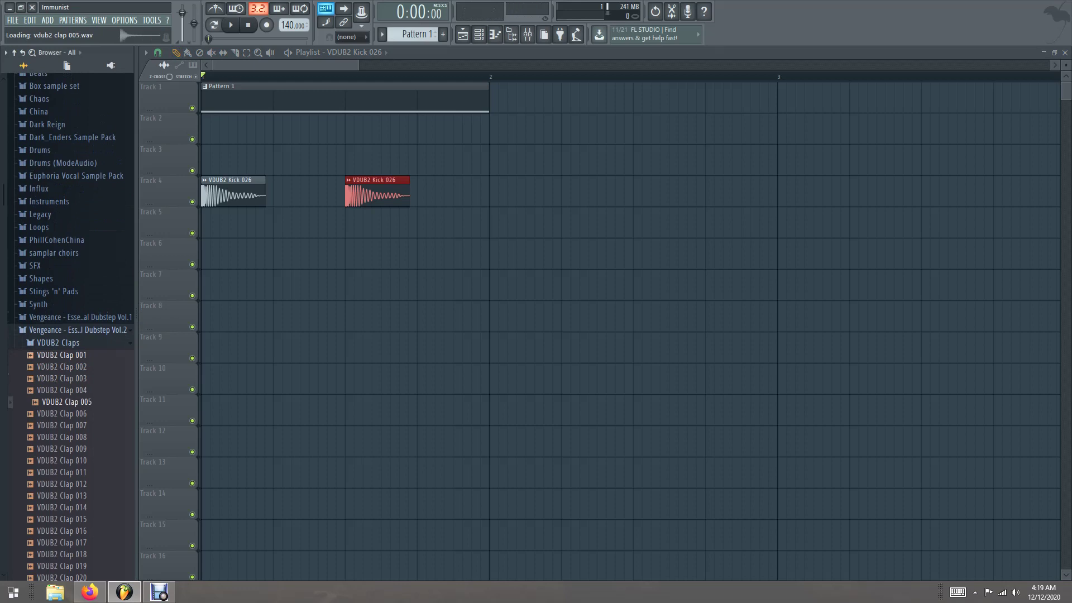
drag(62, 402, 335, 234)
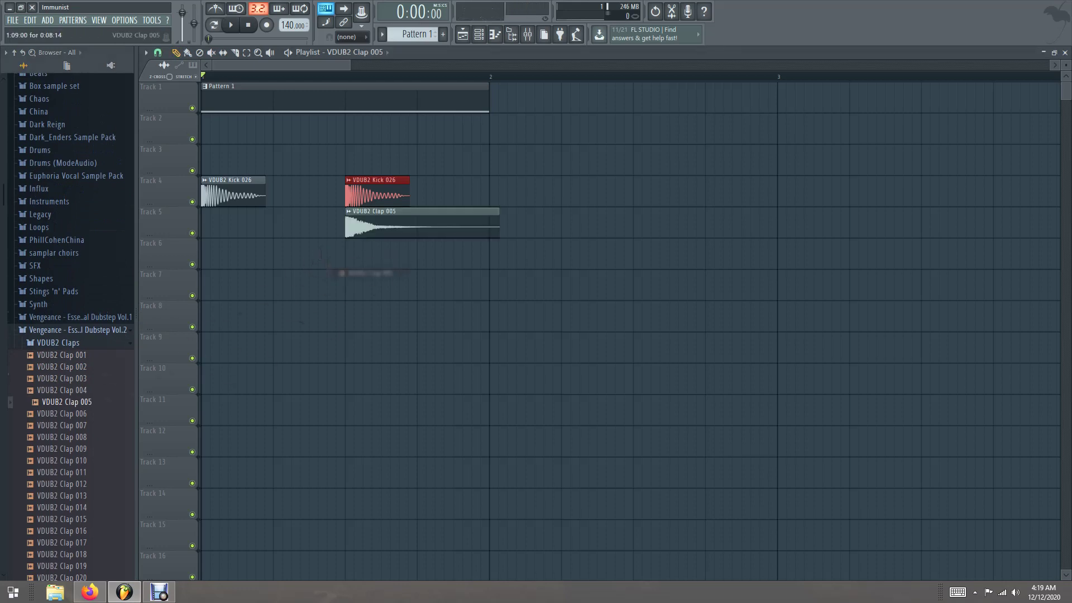
- Select all playlist clips across bar 1 and show all channel groups in the channel rack
drag(348, 65, 290, 65)
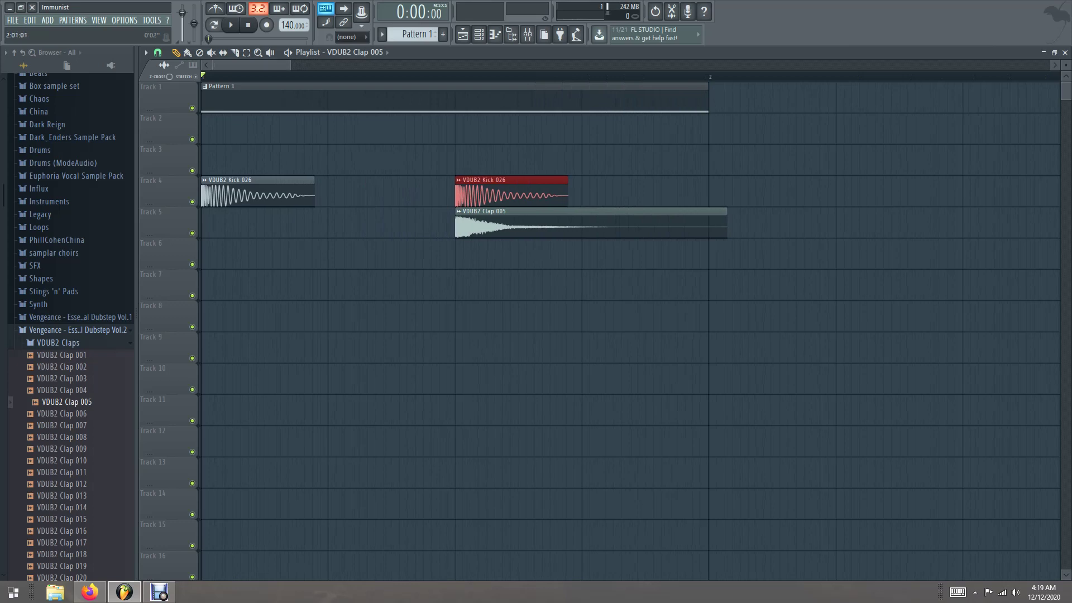
key(ctrl+a)
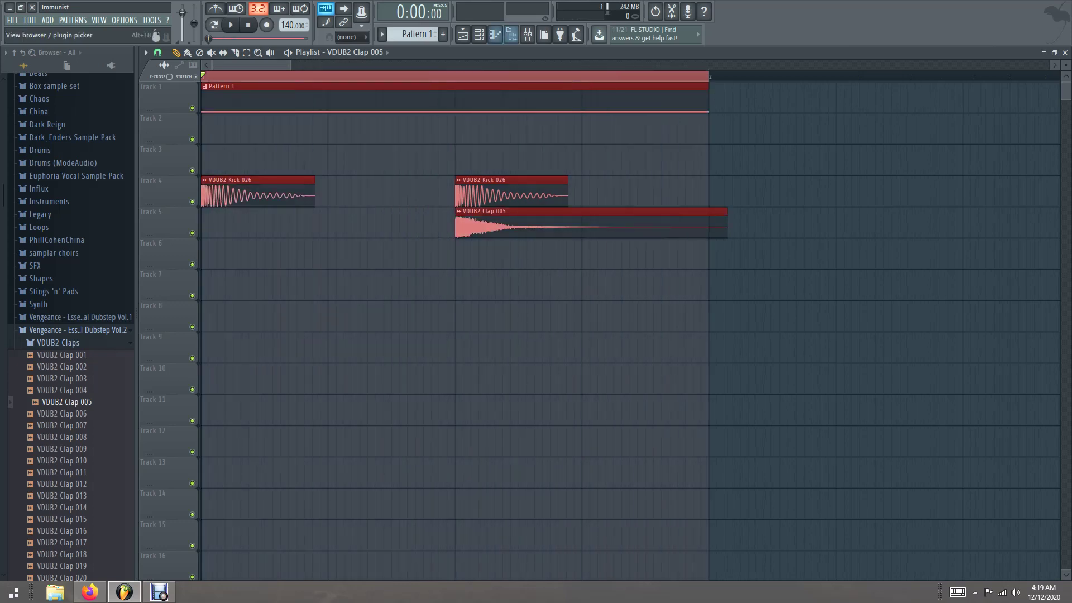
click(527, 34)
key(F9)
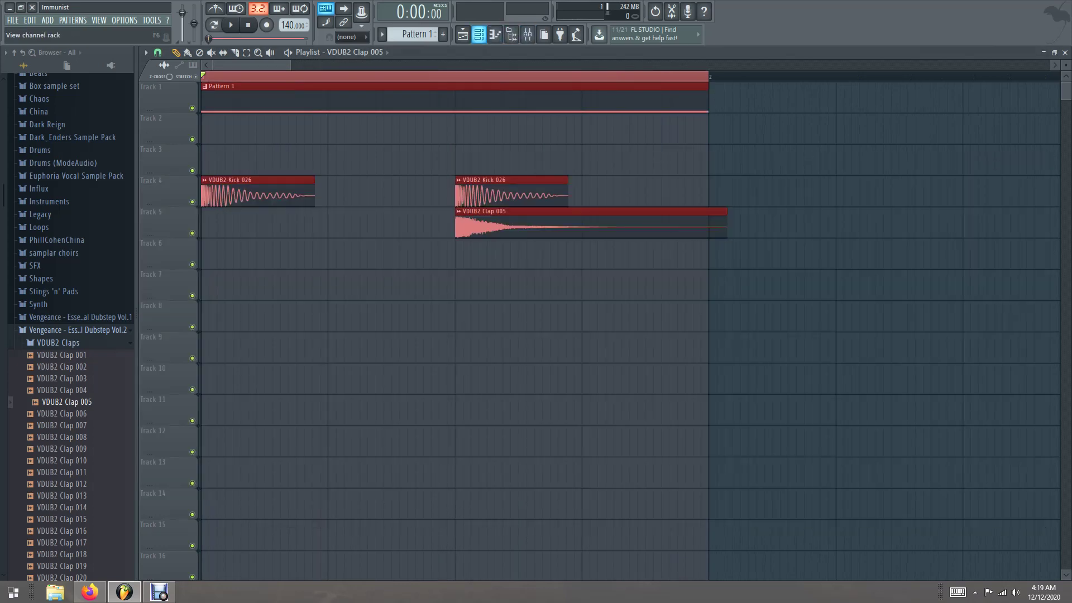
key(F6)
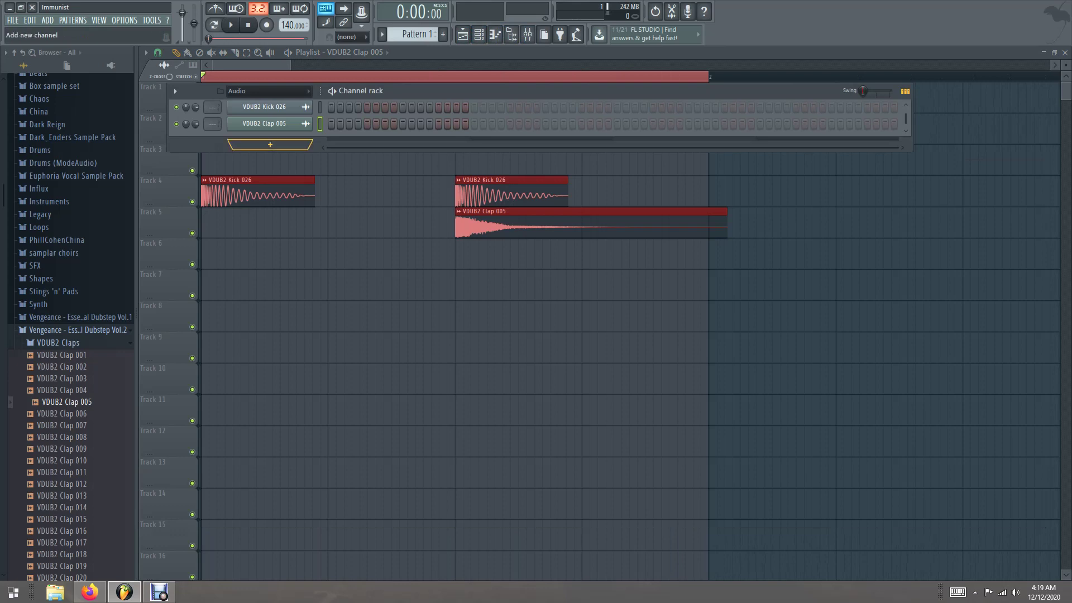
drag(281, 151, 288, 215)
click(269, 91)
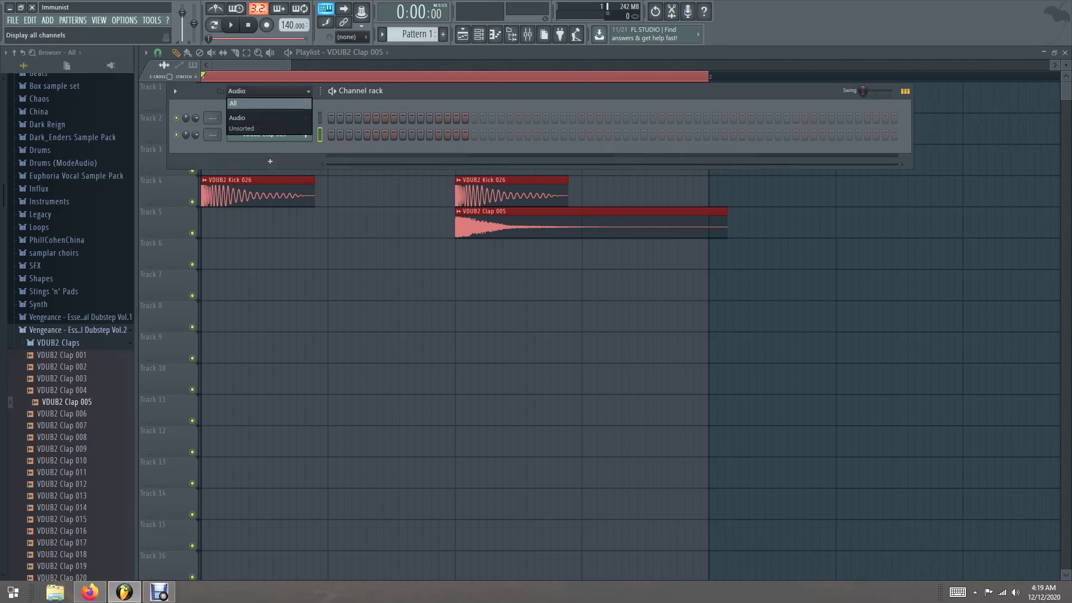
click(268, 104)
- Route the wobble channel to mixer track 1
right_click(311, 115)
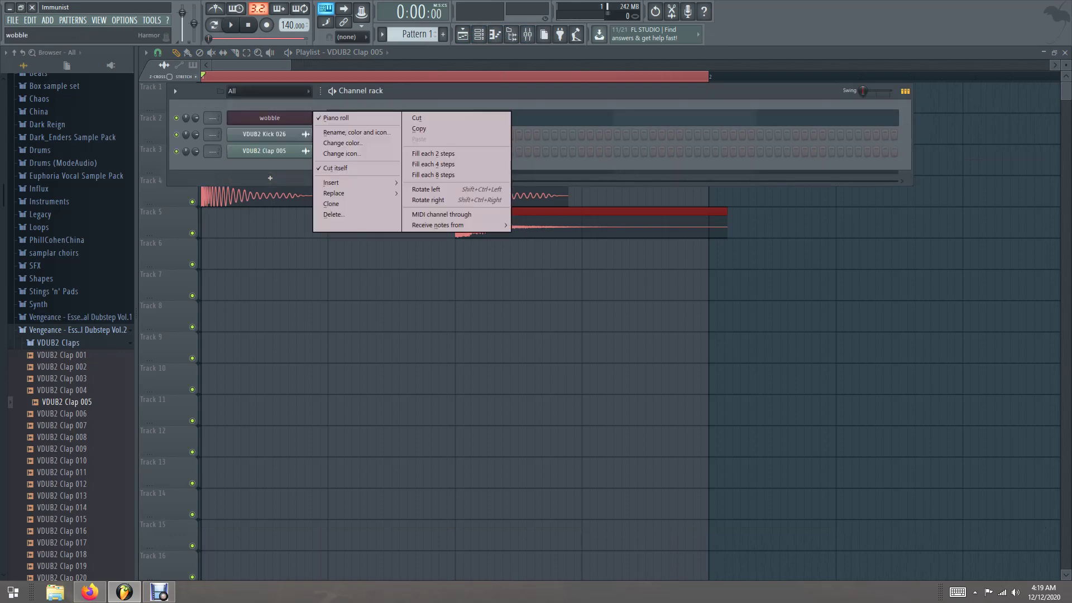
click(269, 118)
click(251, 206)
click(433, 244)
- Create an automation clip for the wobble mixer track's volume and move it to Track 3 of the playlist
right_click(169, 326)
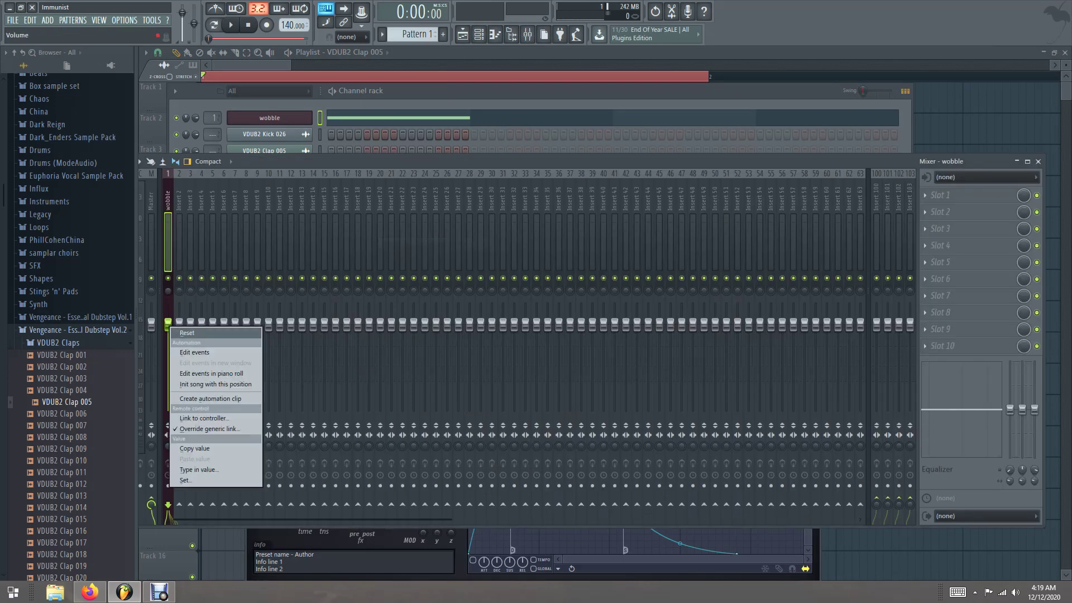
click(210, 398)
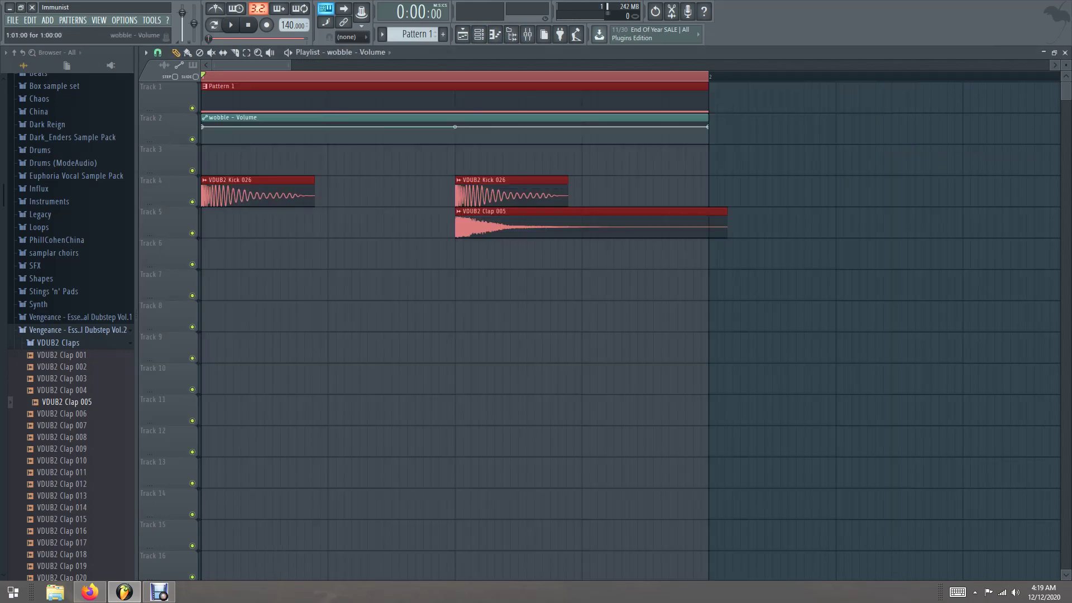
drag(247, 117, 247, 149)
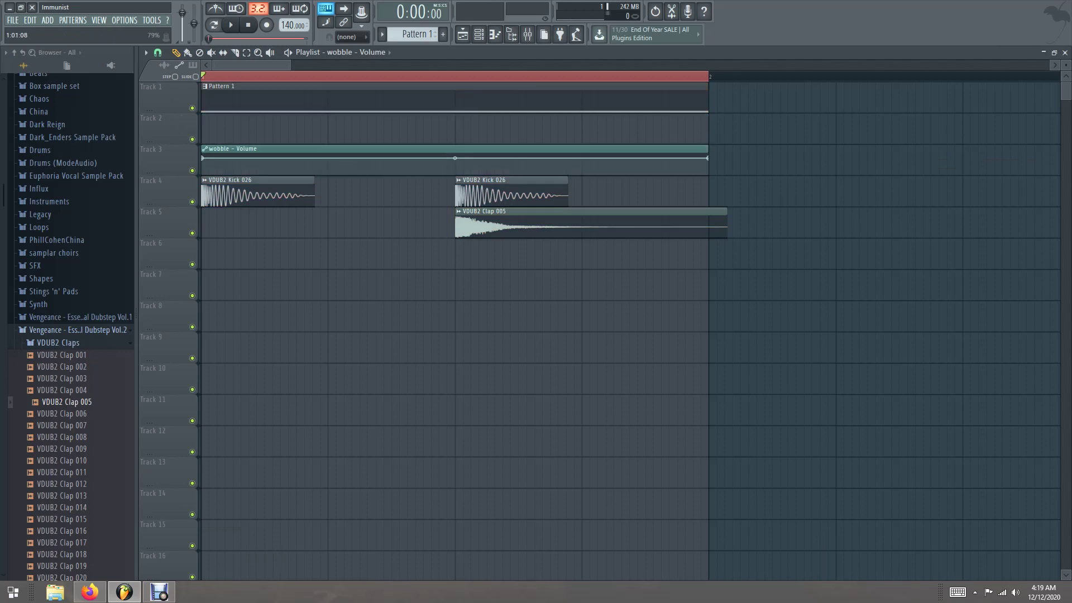
- Shape a curved volume ramp over the first kick, rising from the clip's minimum to a new point holding the copied 80% value
right_click(202, 158)
click(243, 337)
right_click(312, 158)
click(348, 347)
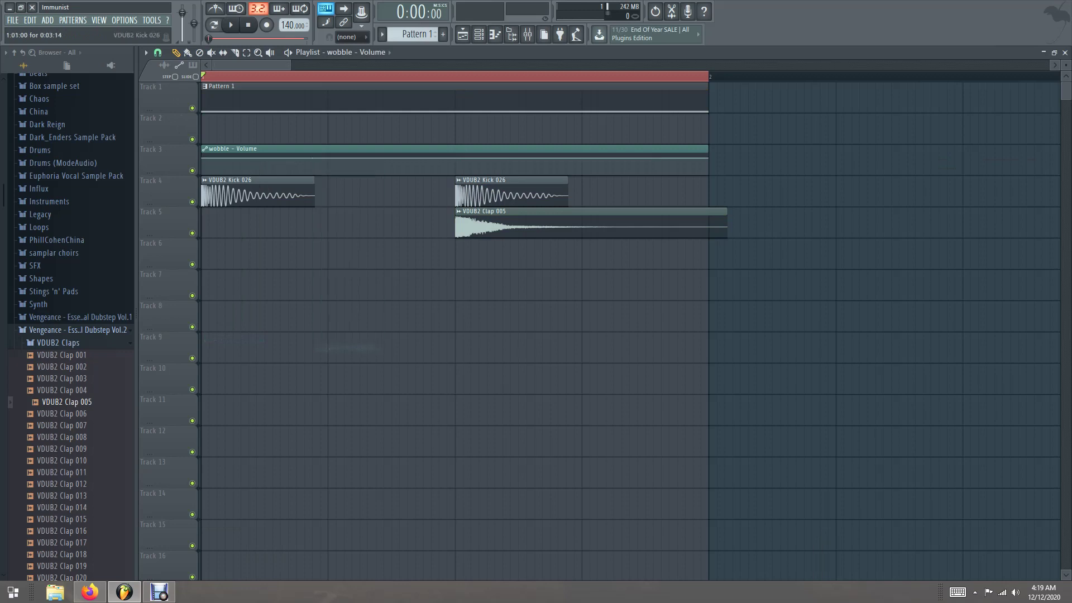
drag(202, 158, 202, 174)
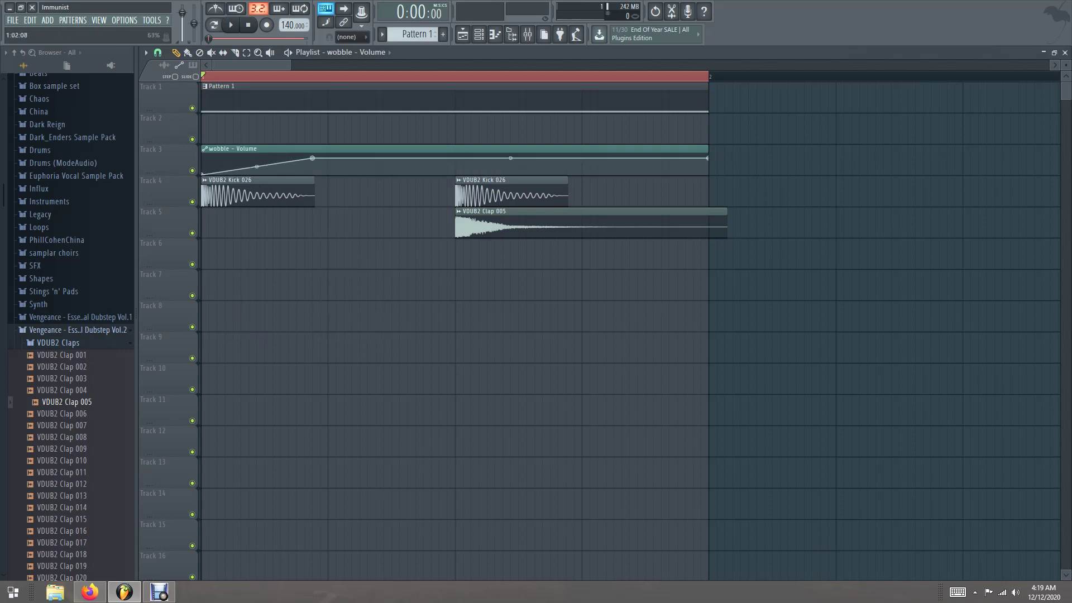
right_click(240, 161)
- Add an automation point at beat 3 with the copied 80% value and another there that drops the volume to the minimum
right_click(456, 159)
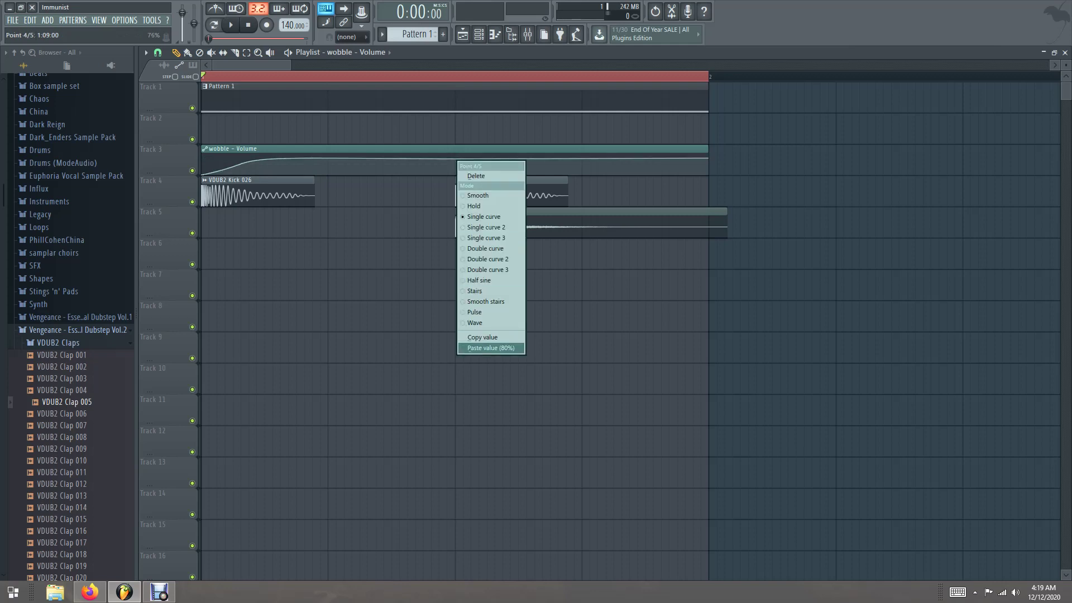
click(485, 347)
right_click(455, 173)
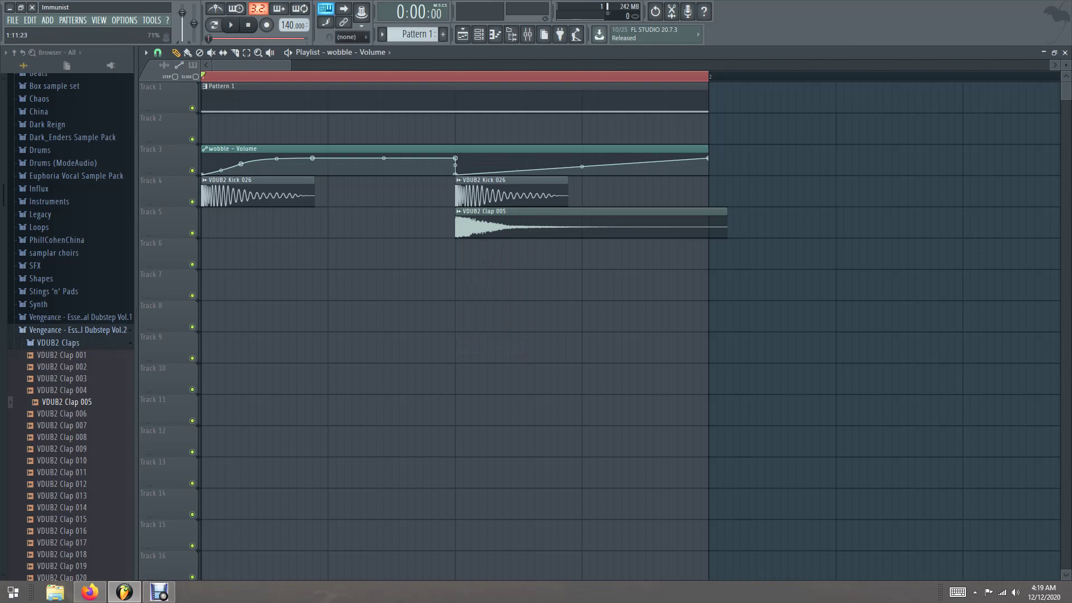
- Shape a matching curved volume ramp over the second kick with an added point and a bent curve up to full level
right_click(518, 160)
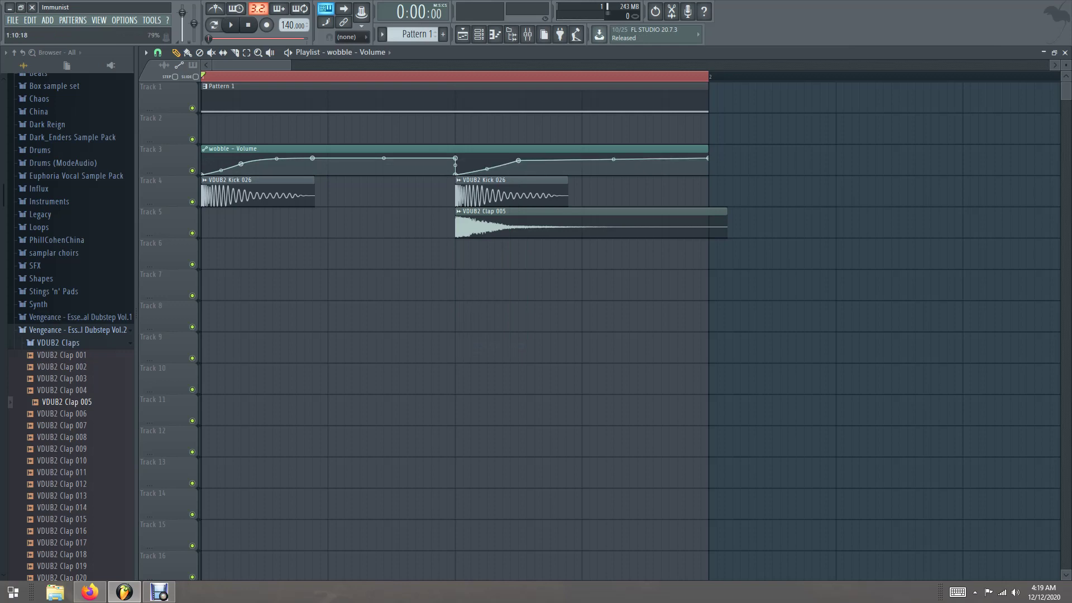
drag(518, 160, 518, 164)
drag(613, 161, 613, 159)
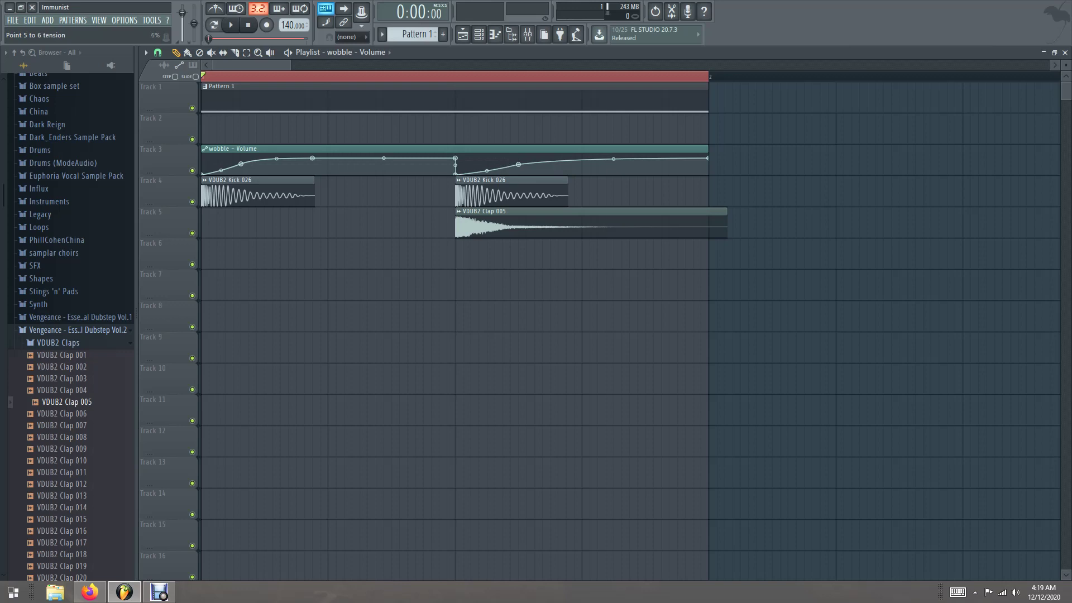
drag(518, 164, 510, 163)
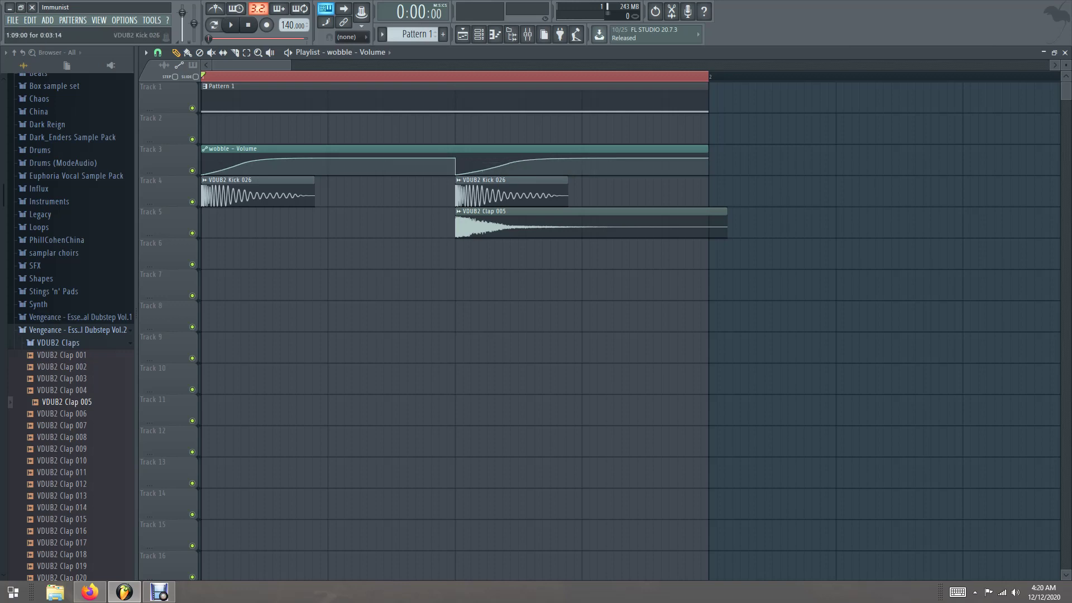
- Load Fruity Delay 2 in the wobble mixer track's first effect slot and enter a new, much shorter delay time value
key(F9)
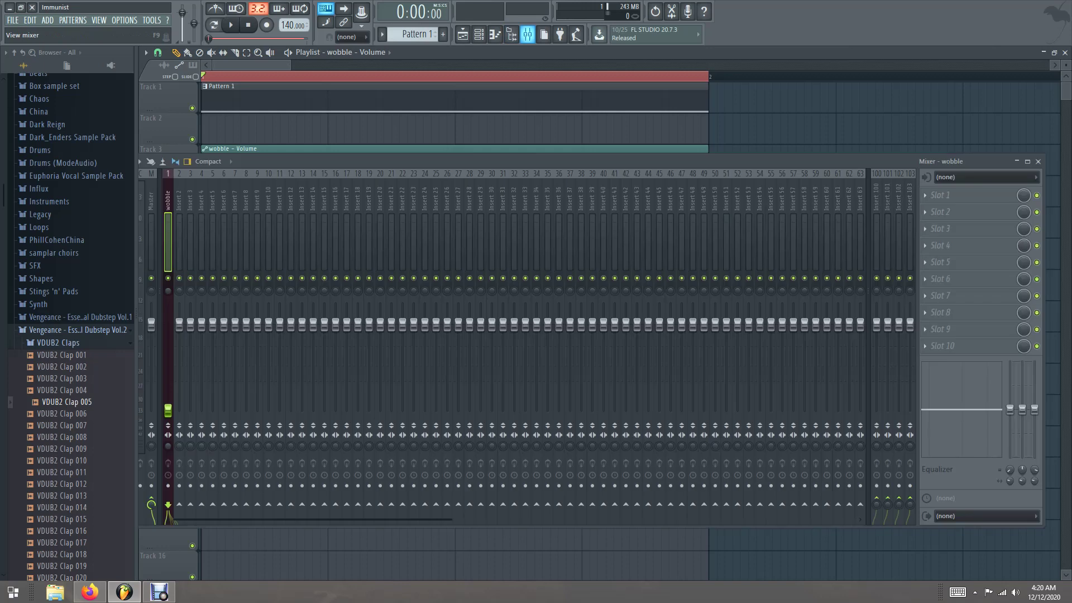
click(940, 194)
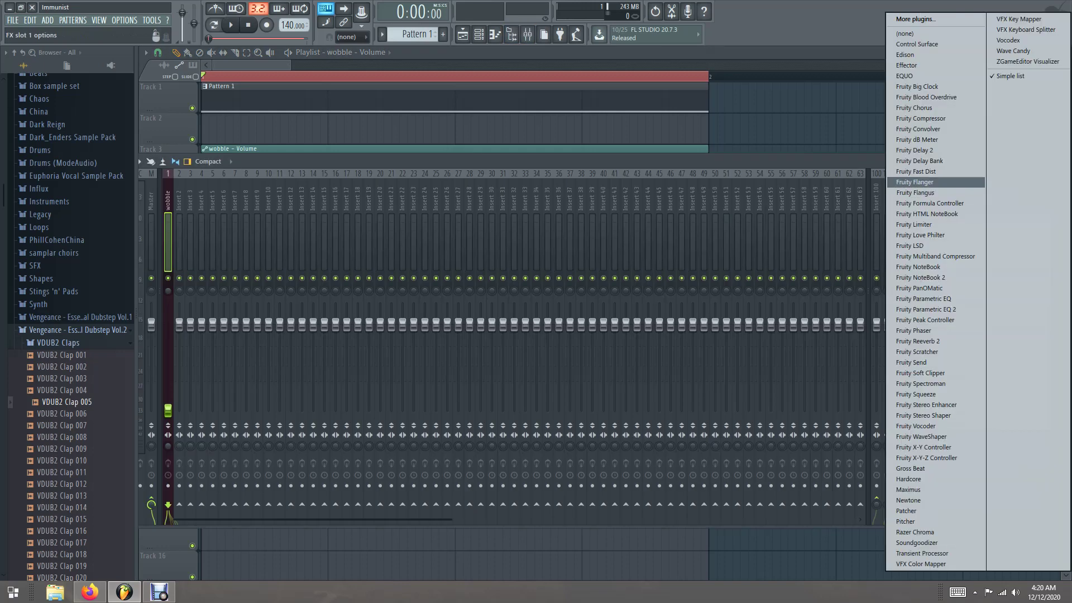
click(926, 150)
right_click(356, 190)
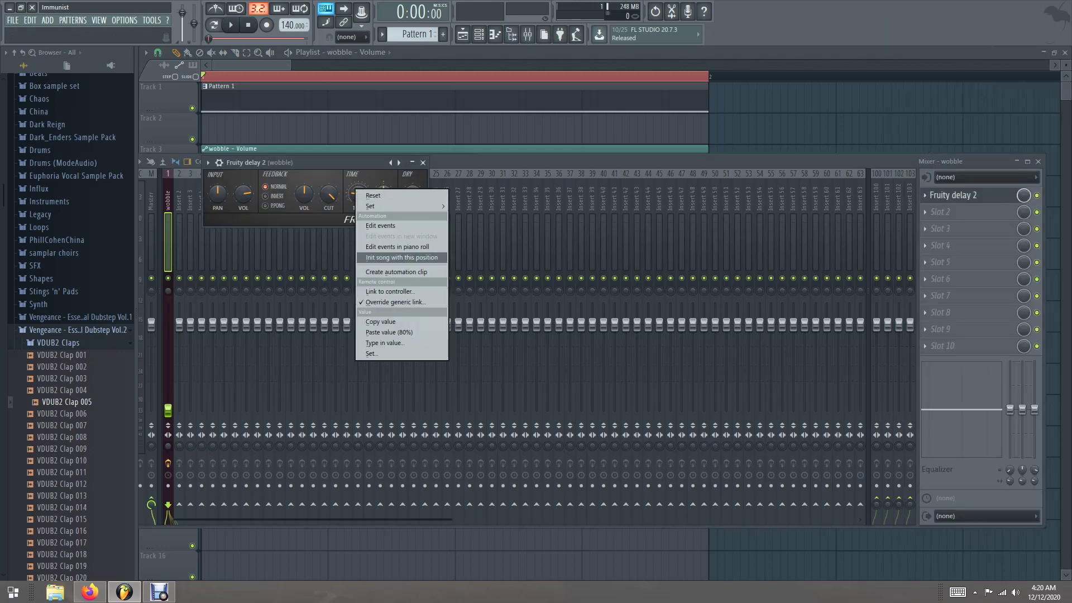
click(386, 342)
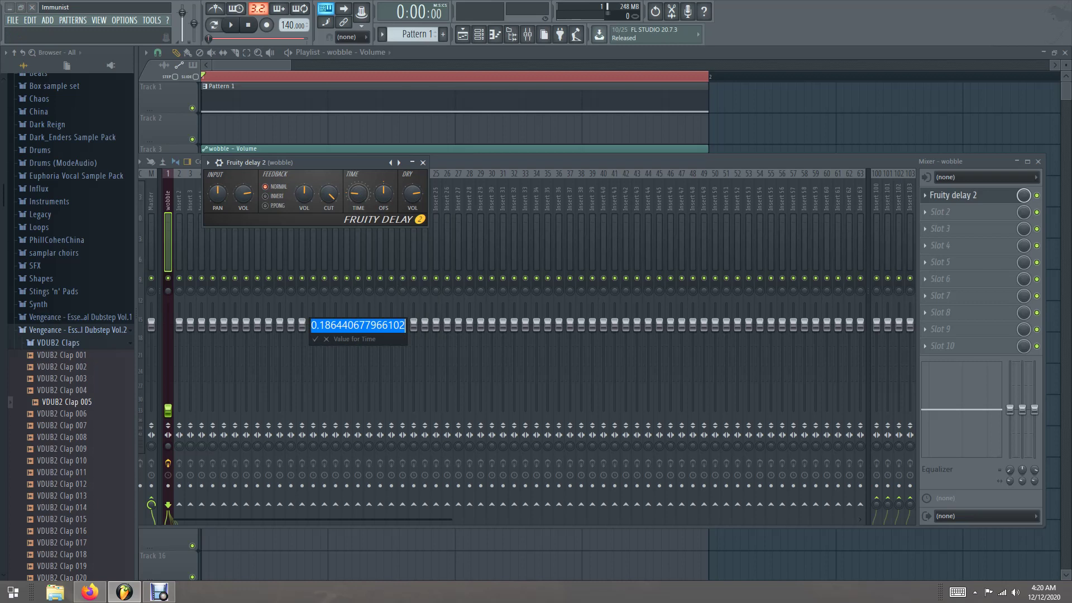
key(BackSpace)
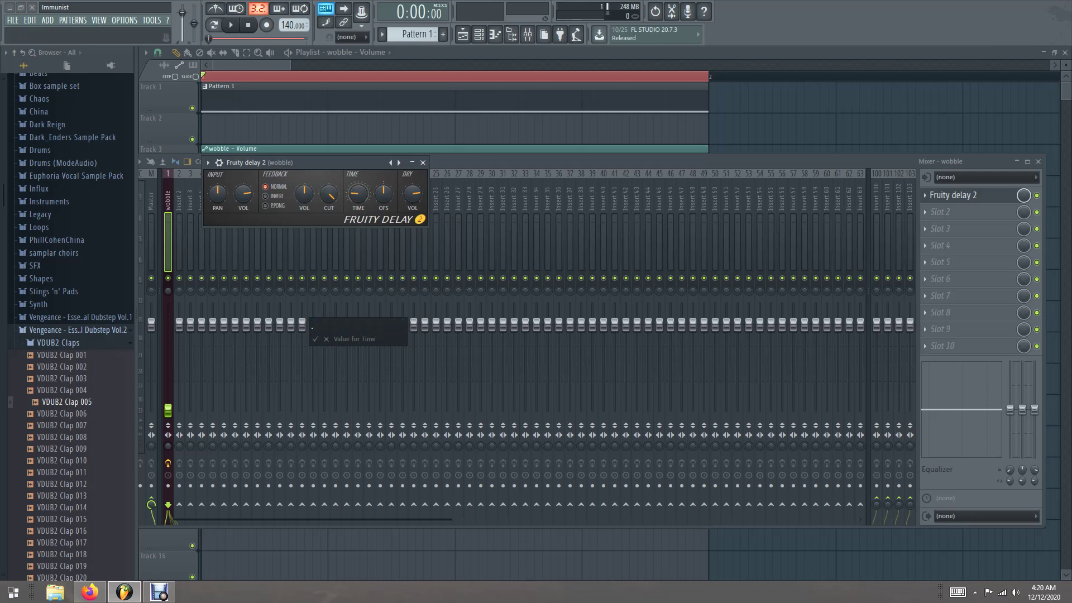
key(Return)
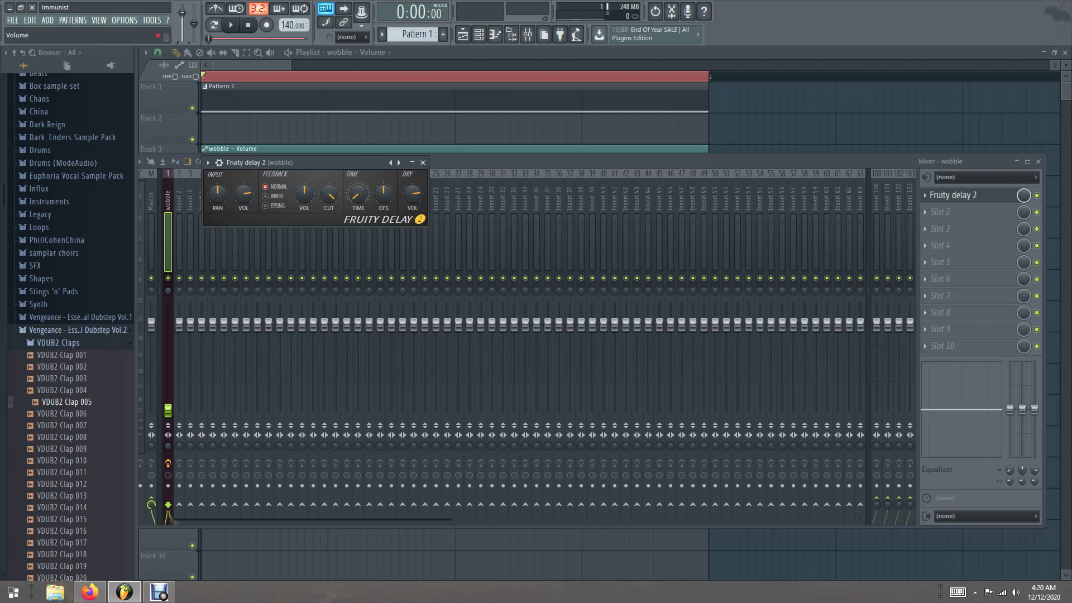
- Load Fruity Parametric EQ 2 in the wobble track's second effect slot and set band 1 to Low pass
click(943, 211)
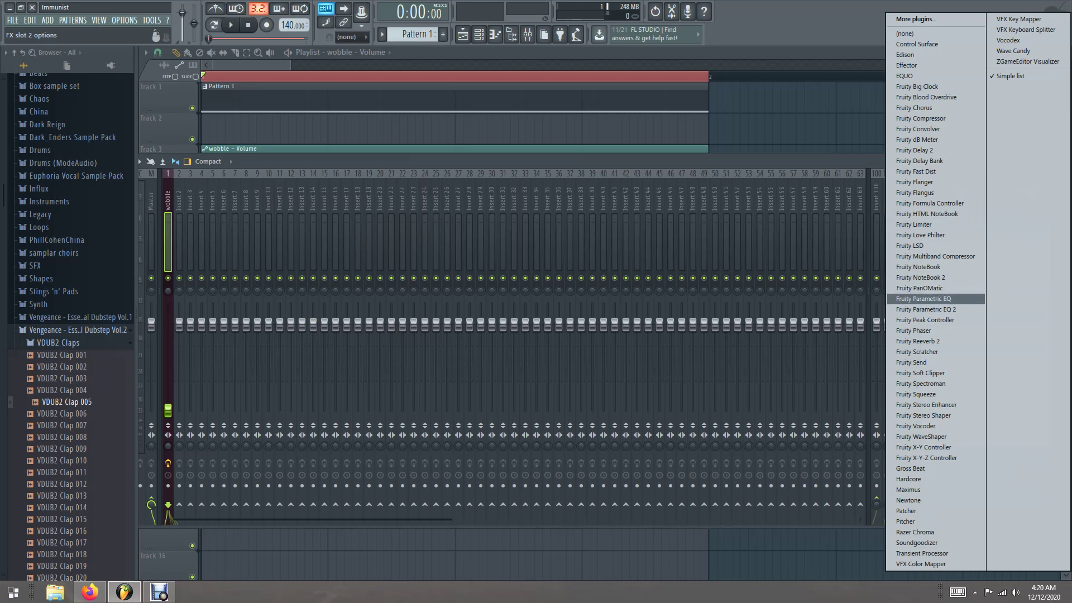
click(938, 309)
right_click(268, 267)
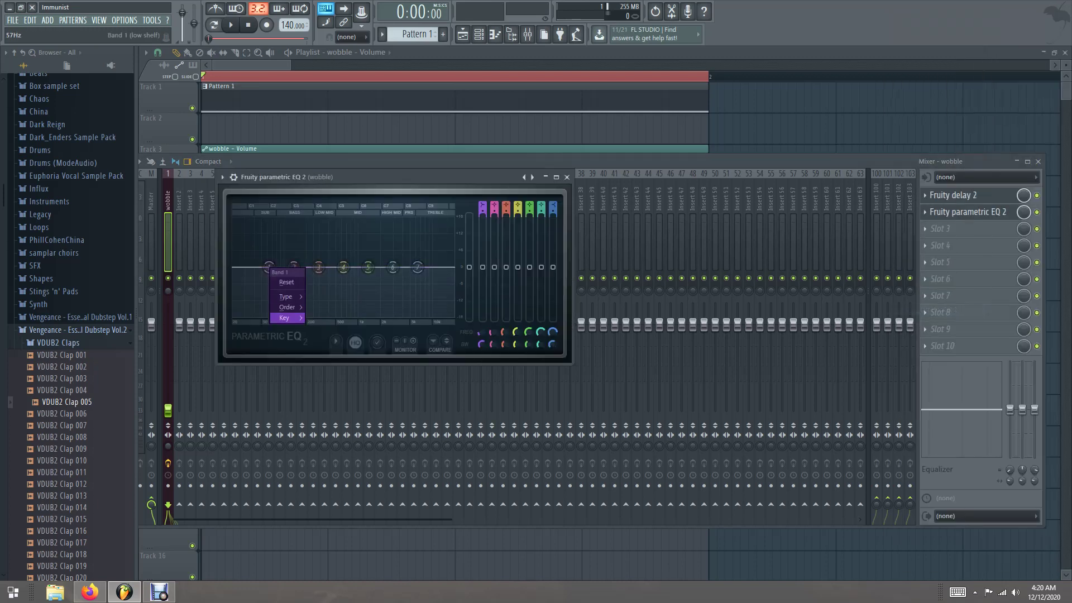
mouse_move(286, 296)
click(328, 307)
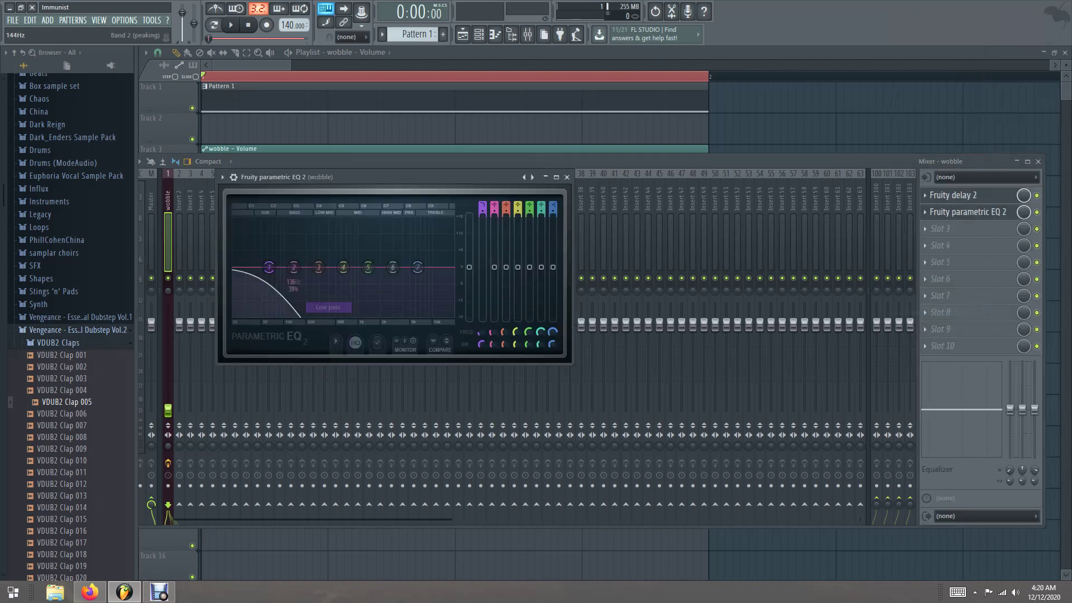
- Move the low-pass band to 20000 Hz, adjust its bandwidth, and create an automation clip for its frequency
drag(268, 267, 453, 266)
drag(482, 344, 482, 358)
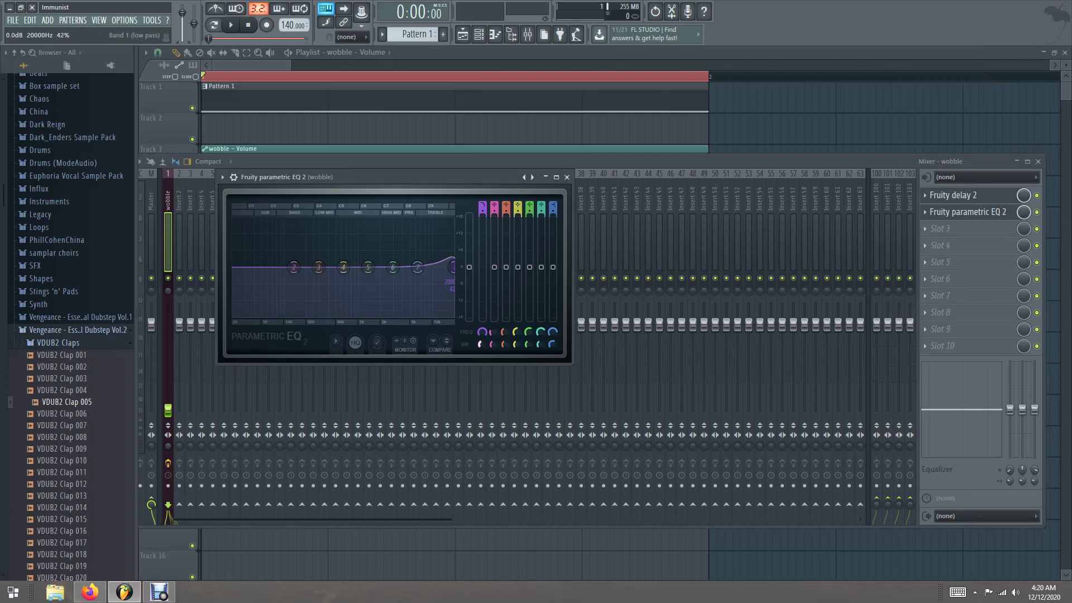
right_click(482, 332)
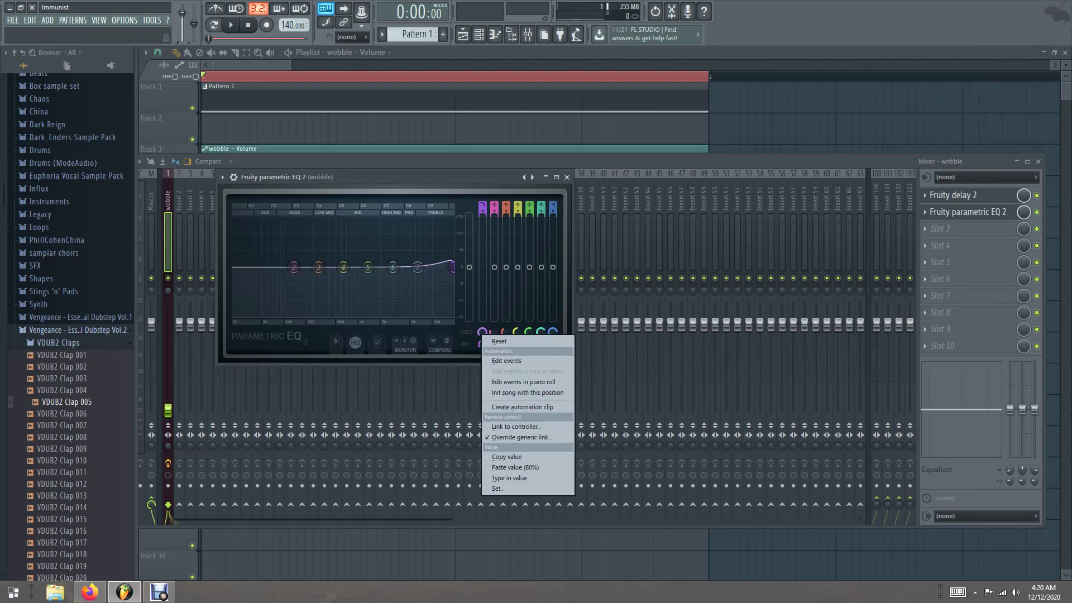
click(522, 407)
- Load another Fruity Delay 2 in the wobble track's third effect slot and set its time value to .013
click(925, 231)
click(921, 149)
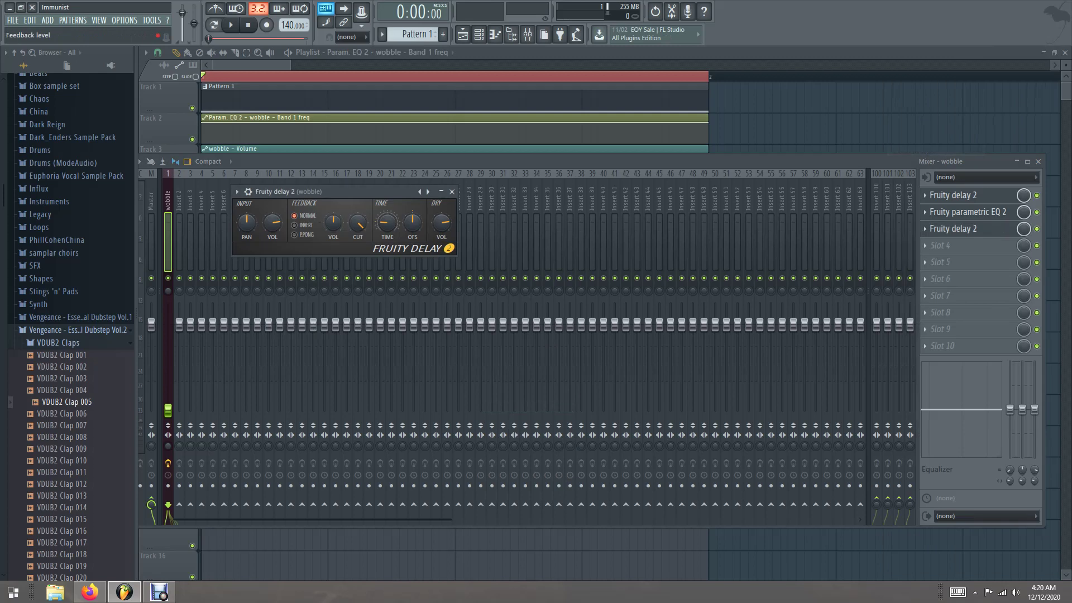
right_click(387, 223)
click(430, 380)
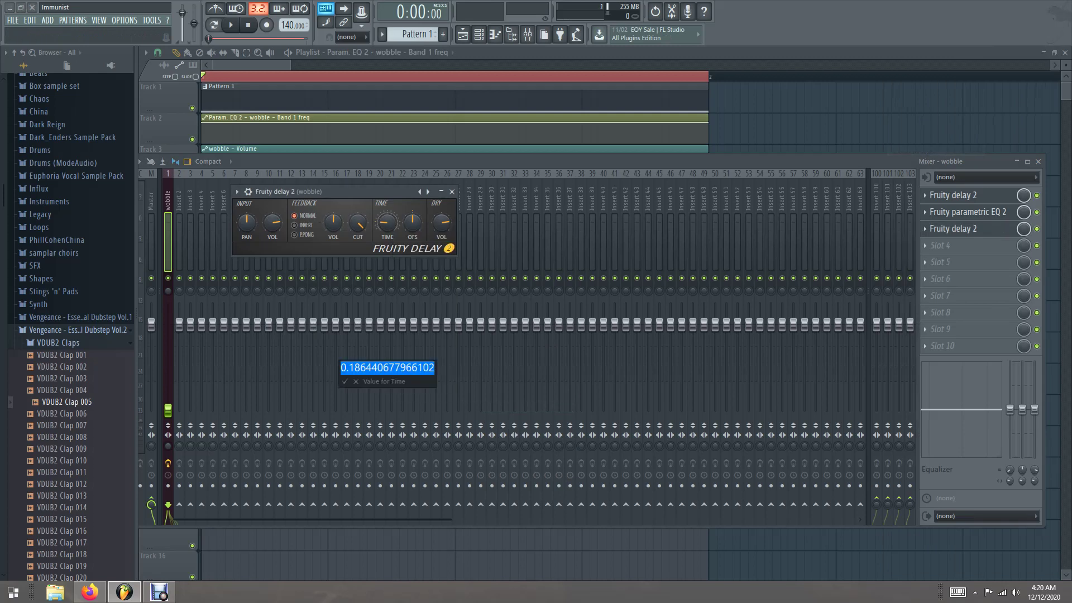
text(.013)
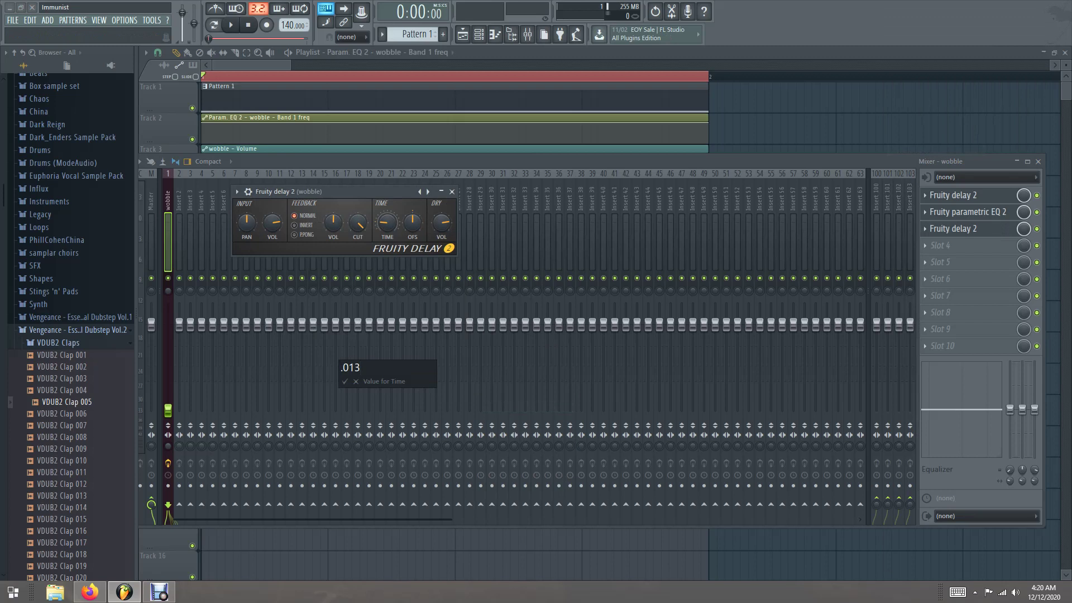
key(Return)
- Lower the EQ frequency clip's first point to the minimum and draw a triangle peaking mid-beat and returning to the minimum at beat 2
key(F5)
key(space)
key(space)
drag(202, 123, 202, 143)
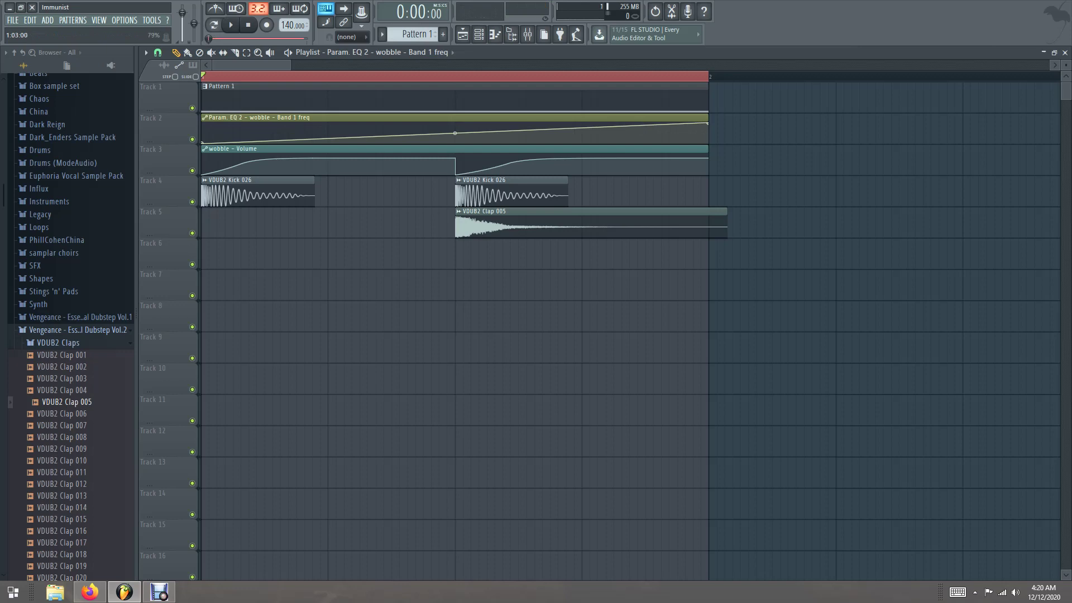
right_click(264, 125)
right_click(233, 123)
key(space)
key(space)
right_click(328, 140)
key(space)
key(space)
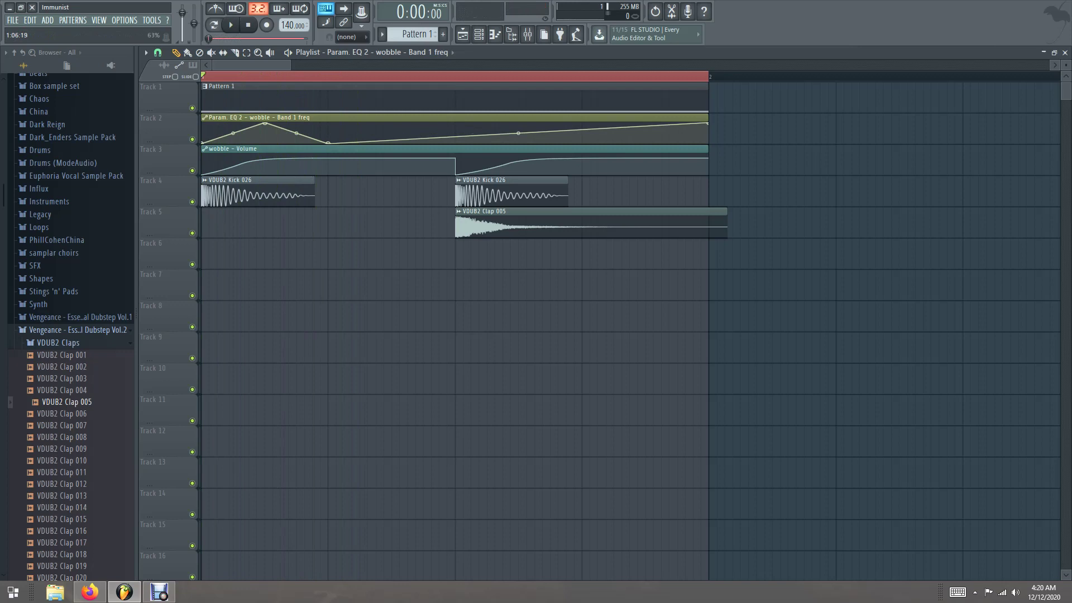
- Add two more triangles to the EQ frequency clip, peaking midway through beats 2 and 3, with minimum points at beats 3 and 4
right_click(390, 126)
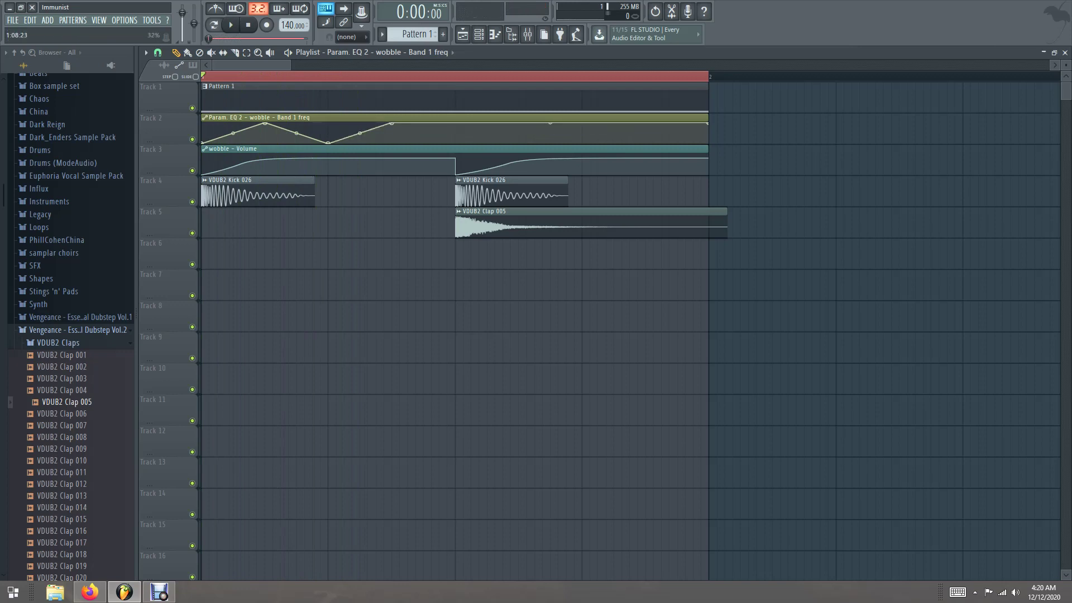
right_click(453, 137)
click(519, 123)
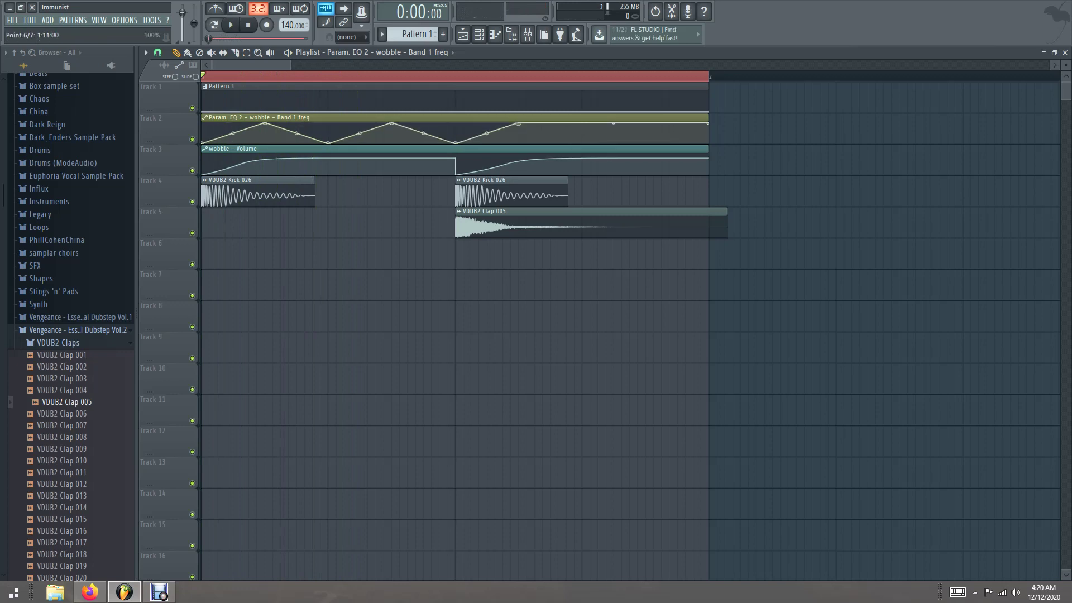
click(582, 143)
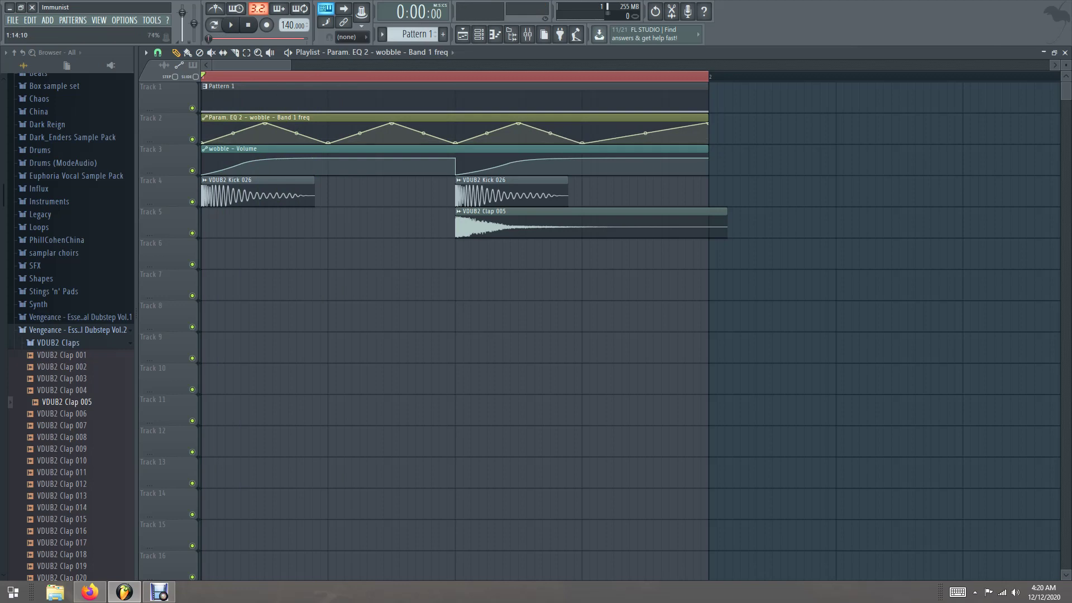
- Add two half-length triangles within beat 4 of the EQ frequency clip, ending at the minimum, and play the song
click(614, 122)
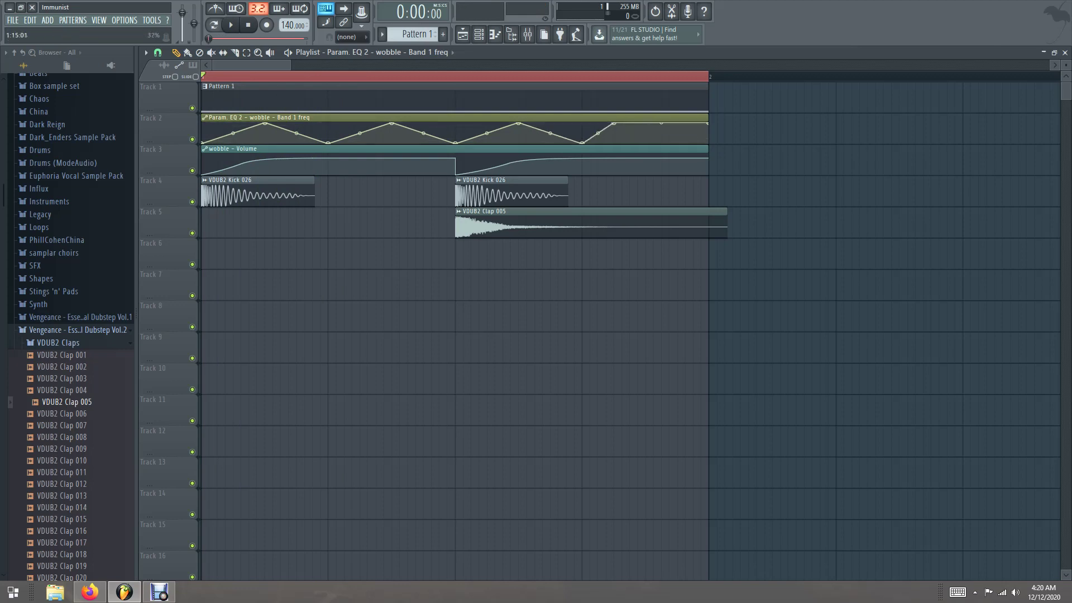
click(646, 143)
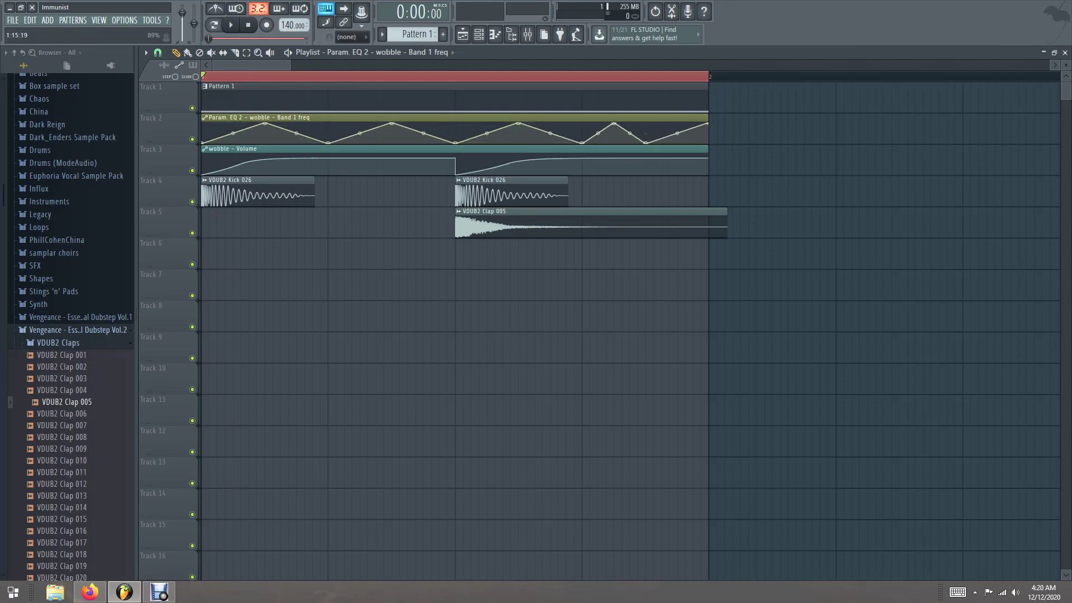
click(668, 123)
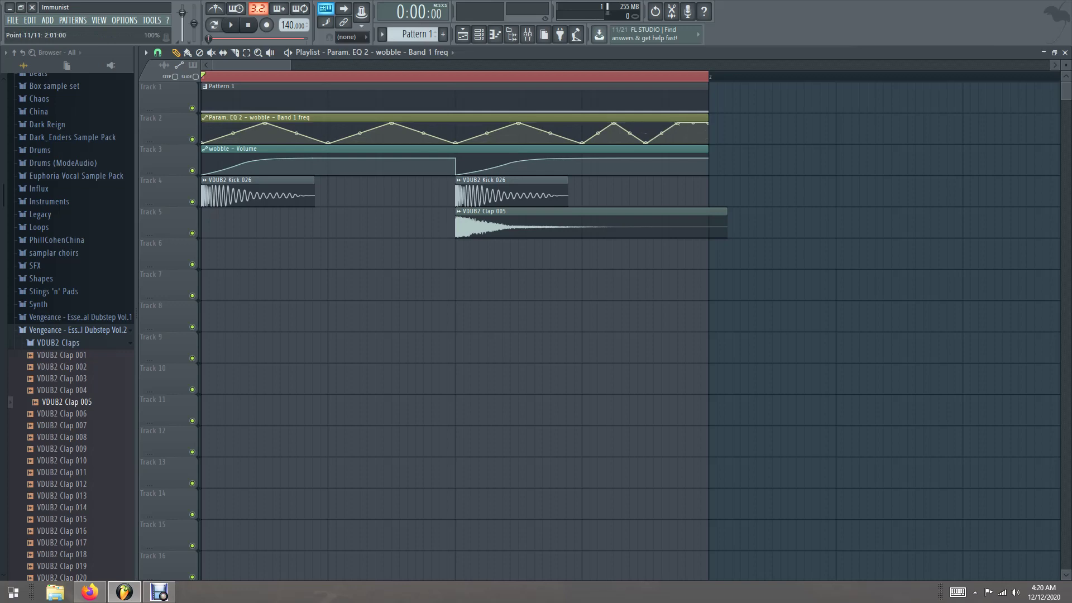
key(space)
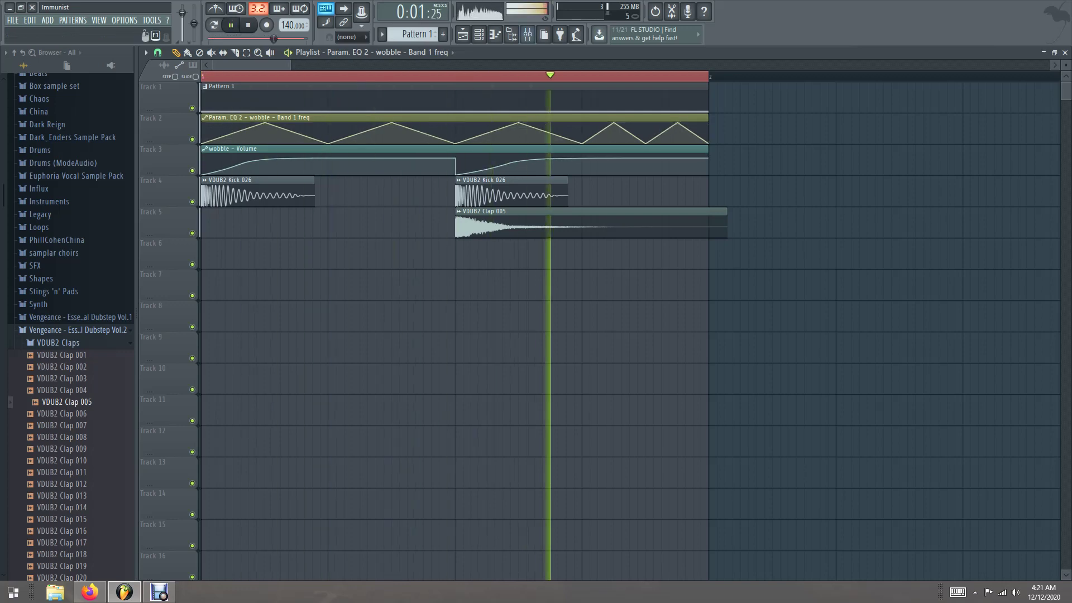
- Open the wobble channel's Harmor, lower its pitch slider to the minimum, and raise the blur harmonics and harmonizer amount
click(478, 34)
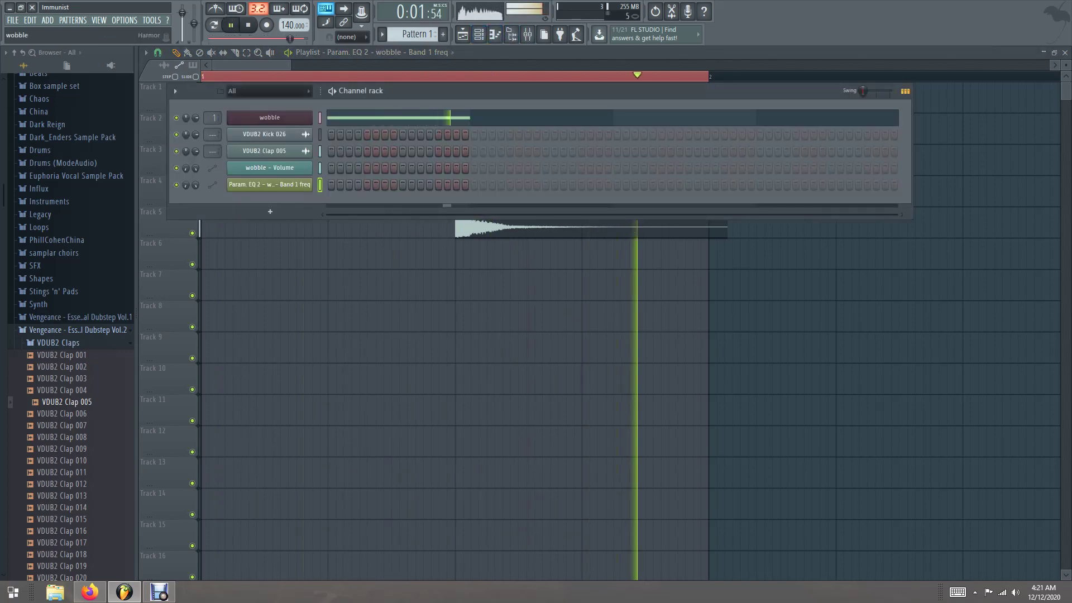
click(269, 117)
drag(391, 206, 376, 127)
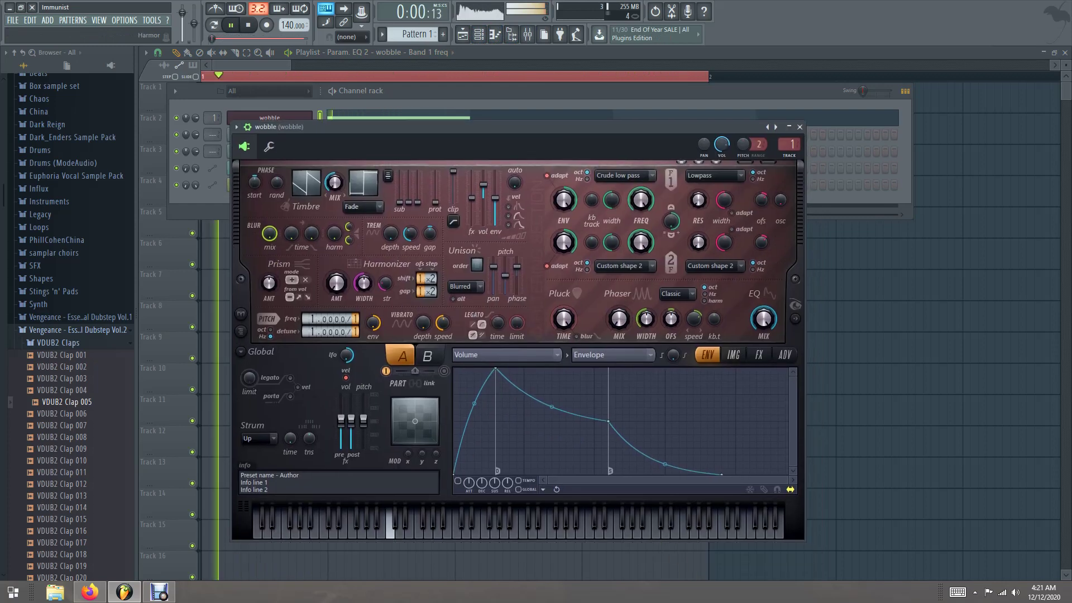
drag(363, 419, 362, 445)
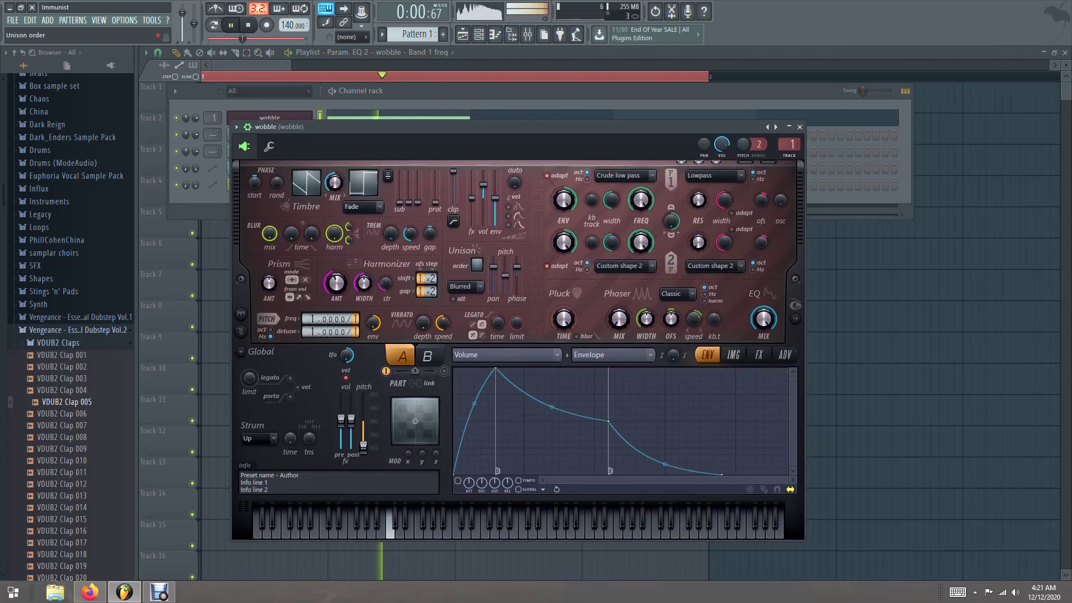
- Set Harmor's distortion type to Ribbon with raised amount and mix, and turn up the chorus depth and speed
click(758, 355)
click(538, 384)
click(533, 485)
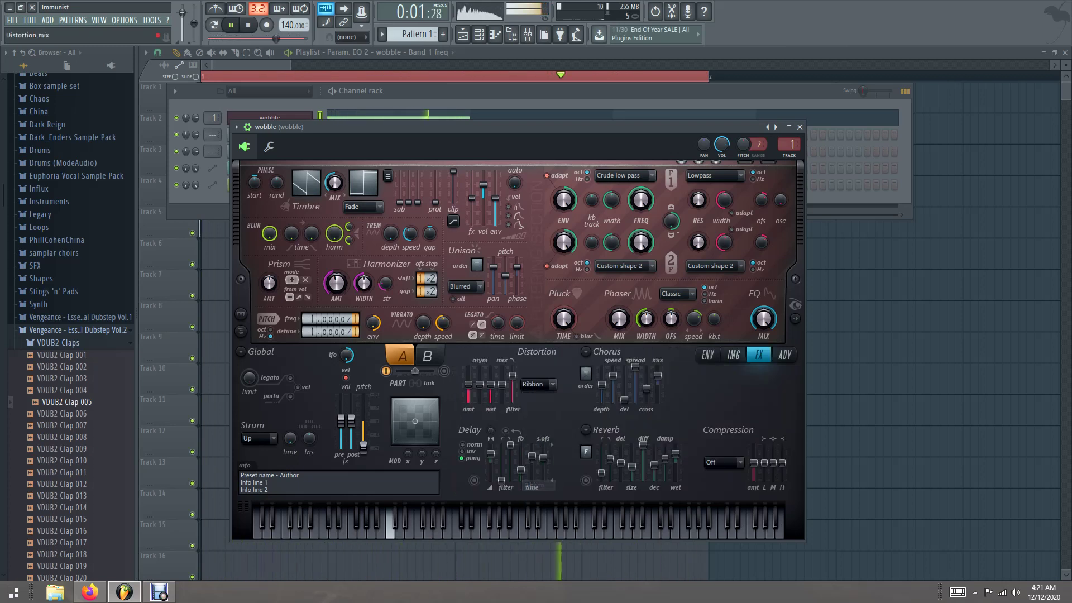
drag(512, 375, 502, 393)
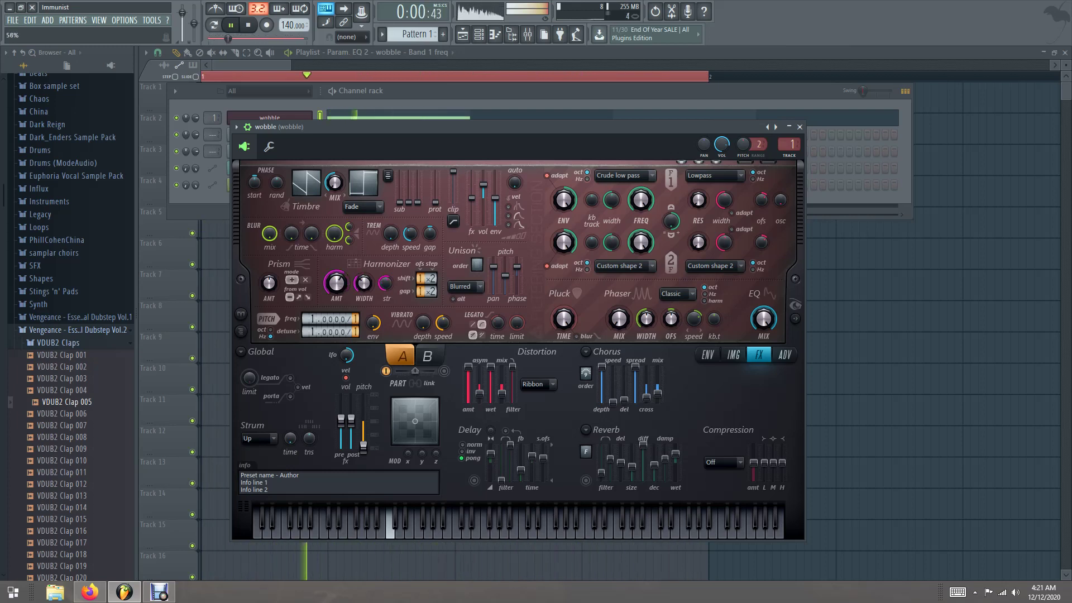
- Change Harmor's harmonizer shift and gap steps and set the unison type to Hz
drag(431, 278, 431, 261)
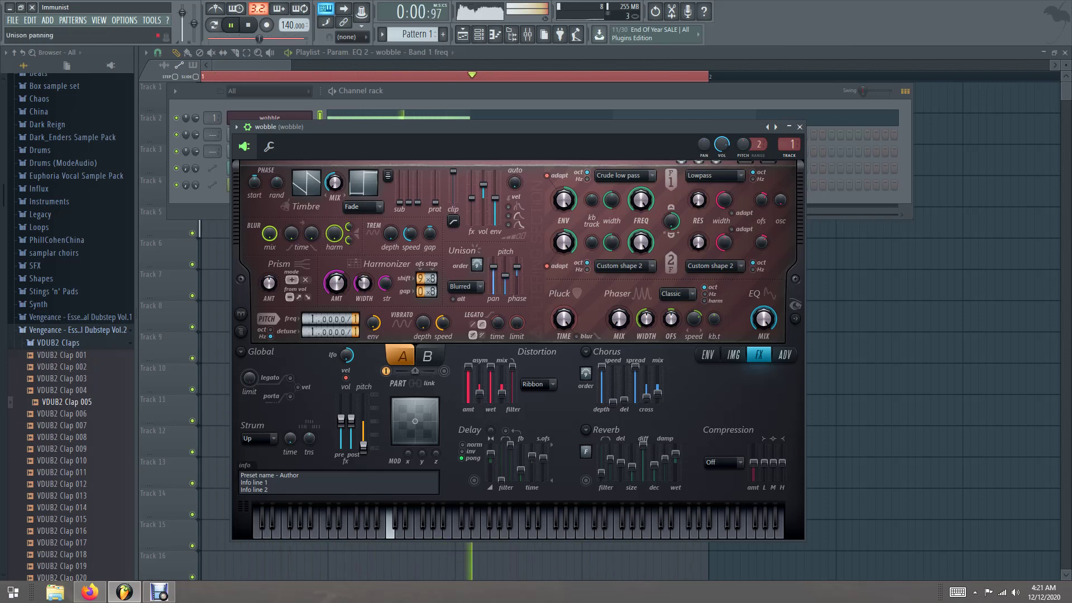
click(465, 286)
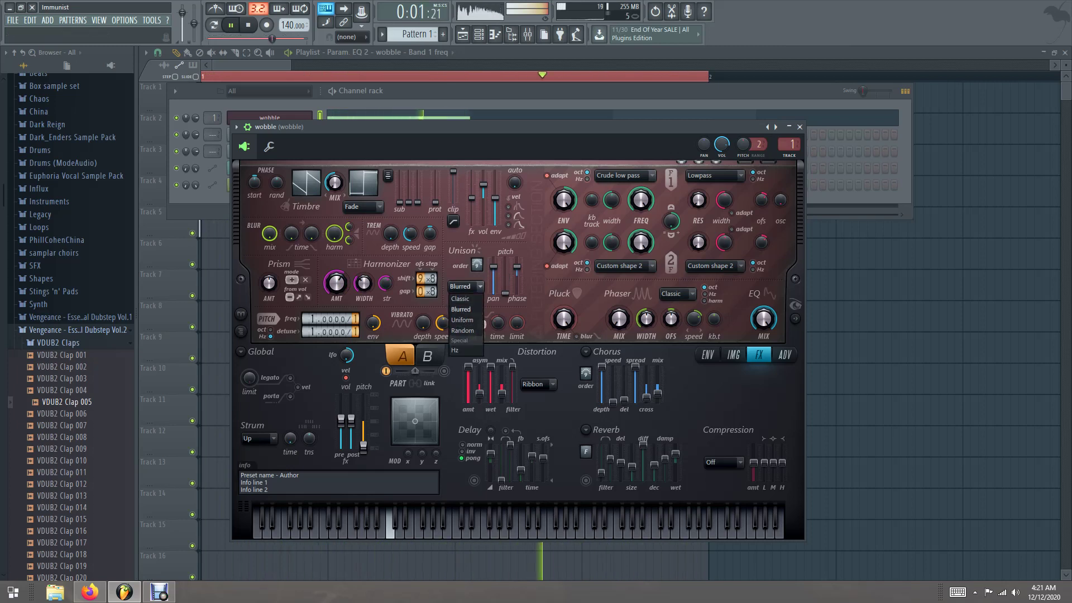
click(455, 349)
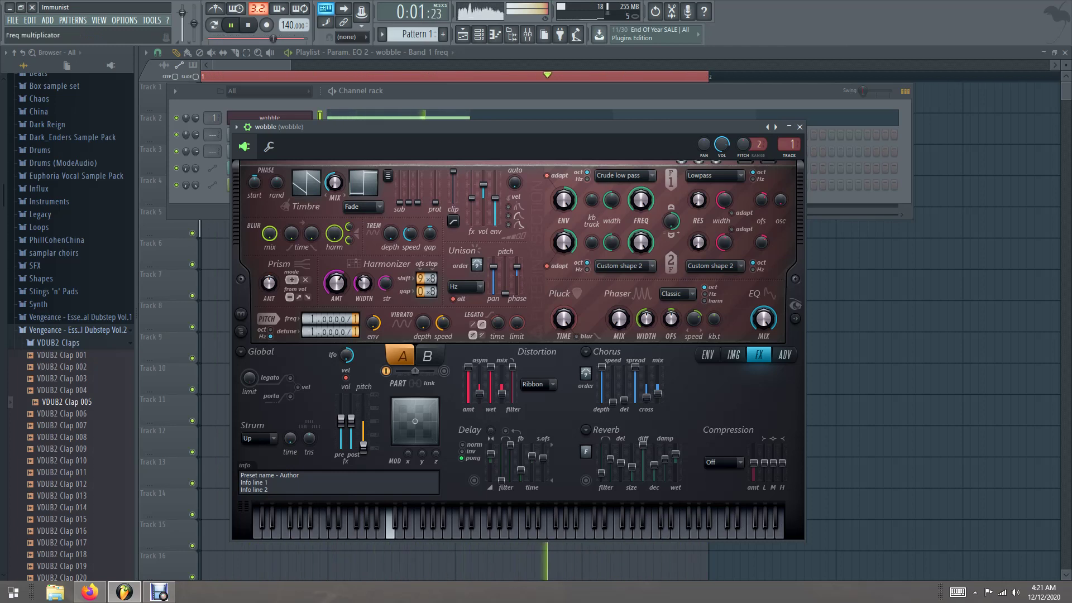
- Set Harmor's pitch frequency to 16.0000/9 and detune to 2.0000/3, and raise the phaser mix with the Condom phaser type
drag(324, 319, 354, 324)
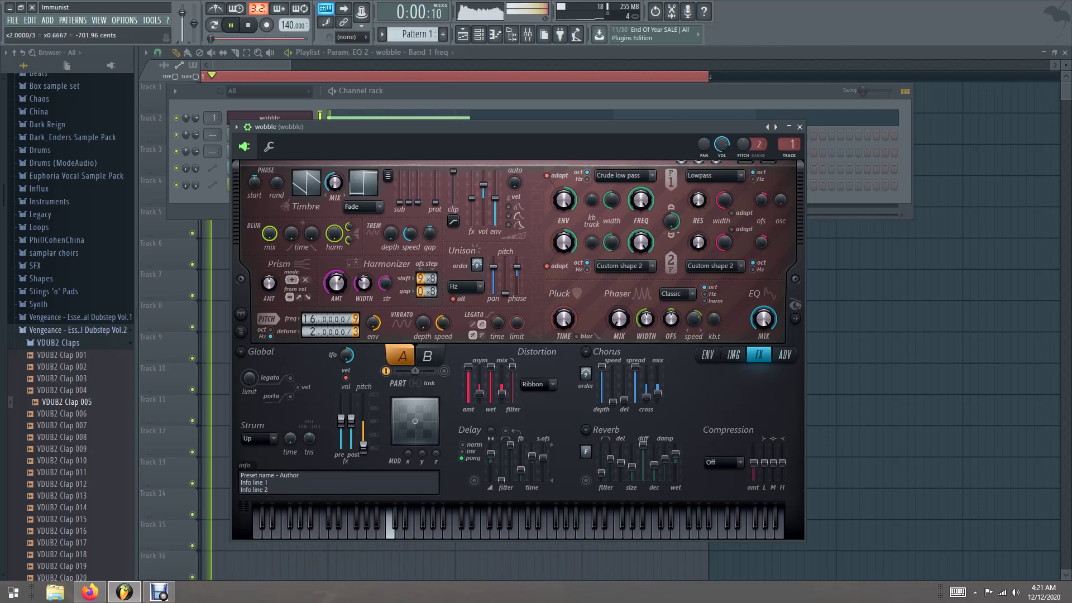
drag(312, 331, 312, 323)
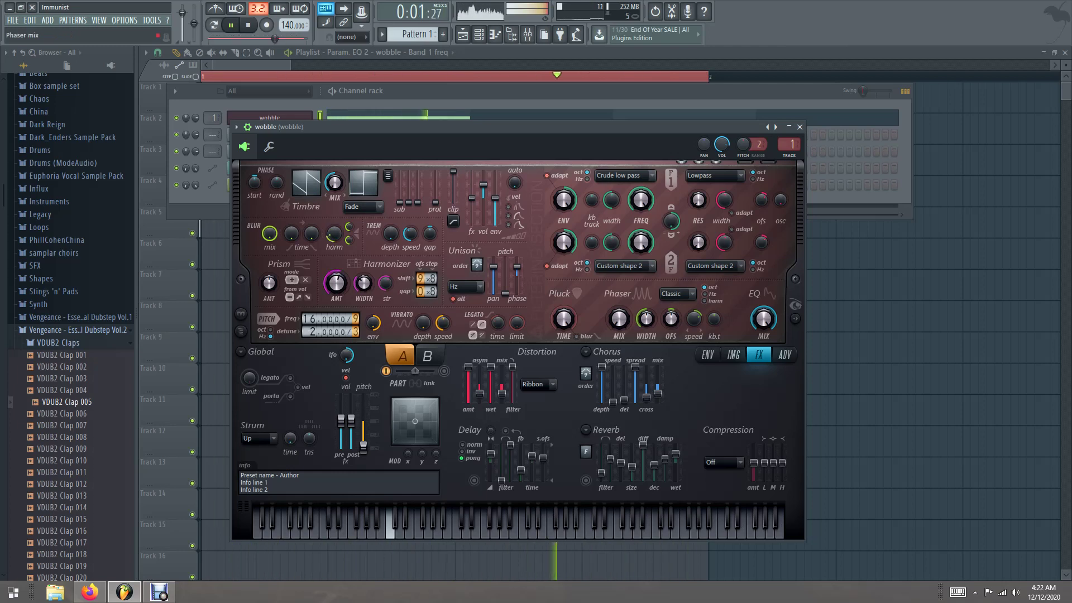
click(678, 294)
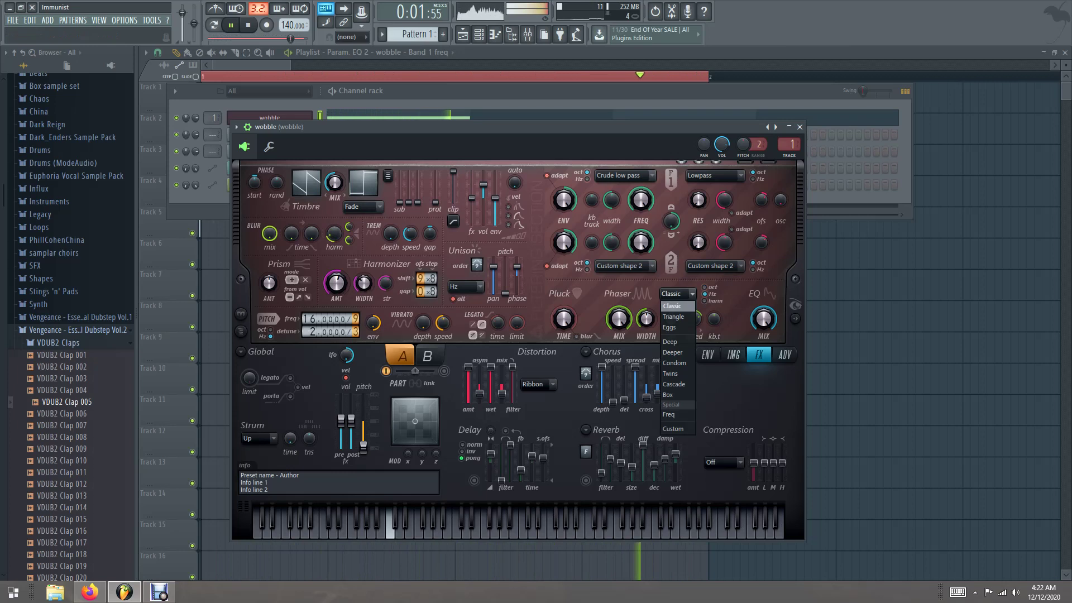
click(677, 363)
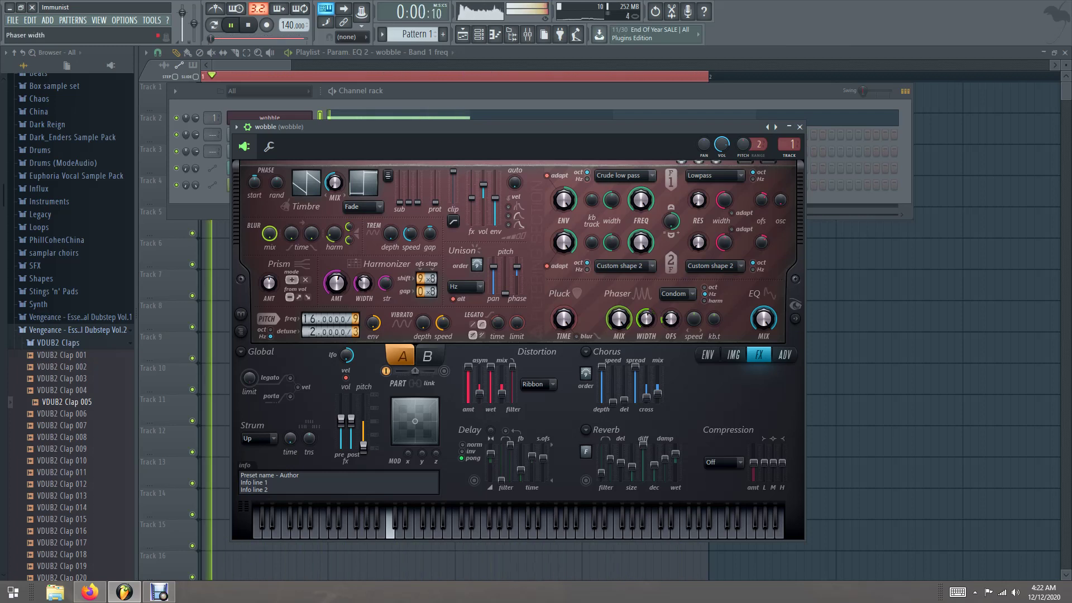
- Adjust the offset and width of Harmor's phaser
right_click(668, 318)
click(669, 322)
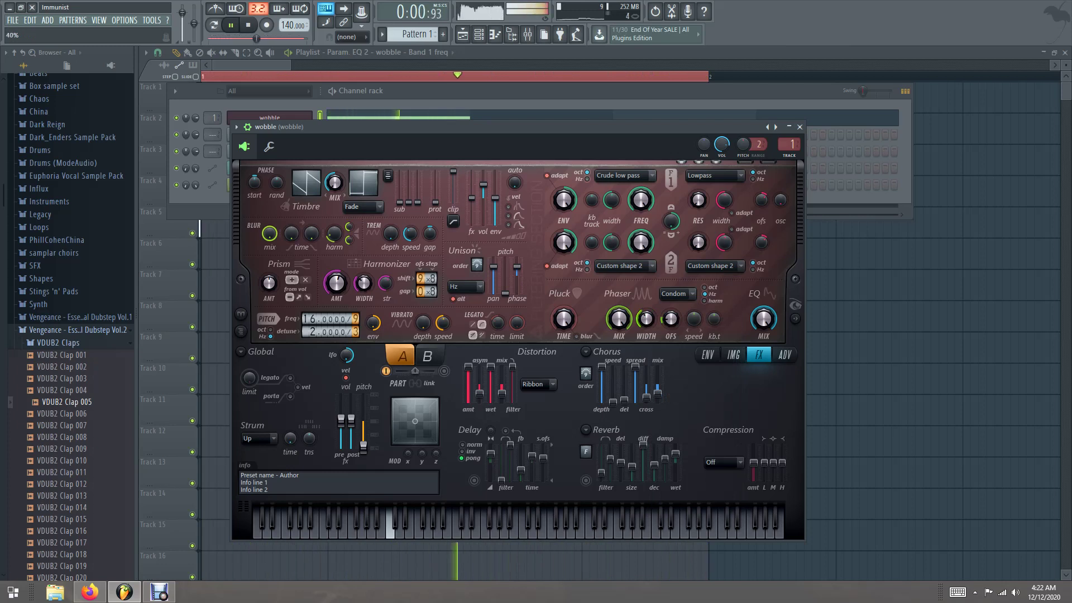
right_click(648, 318)
click(647, 318)
drag(647, 318, 647, 293)
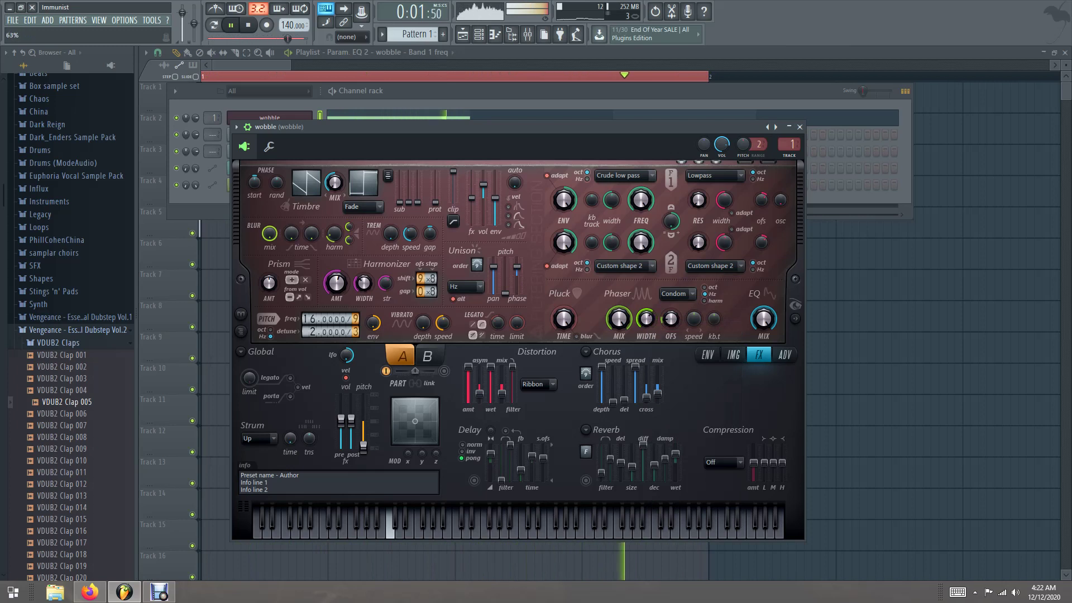
right_click(644, 316)
click(653, 322)
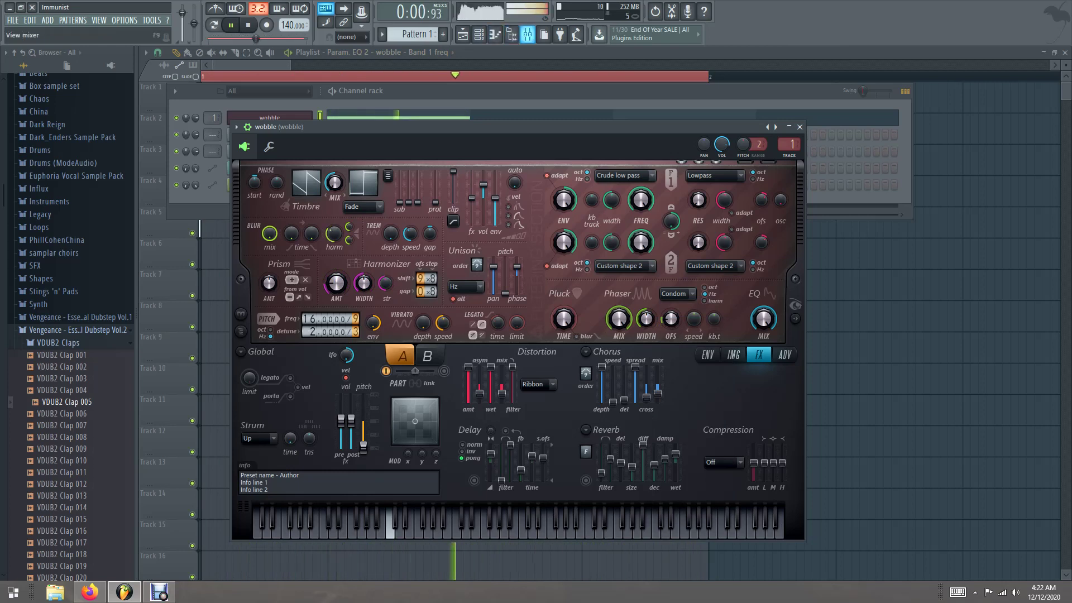
- Load Fruity Reeverb 2 after the second delay on the wobble mixer track and adjust its wet level and reverb settings
click(527, 34)
click(921, 245)
click(918, 341)
drag(503, 243, 486, 222)
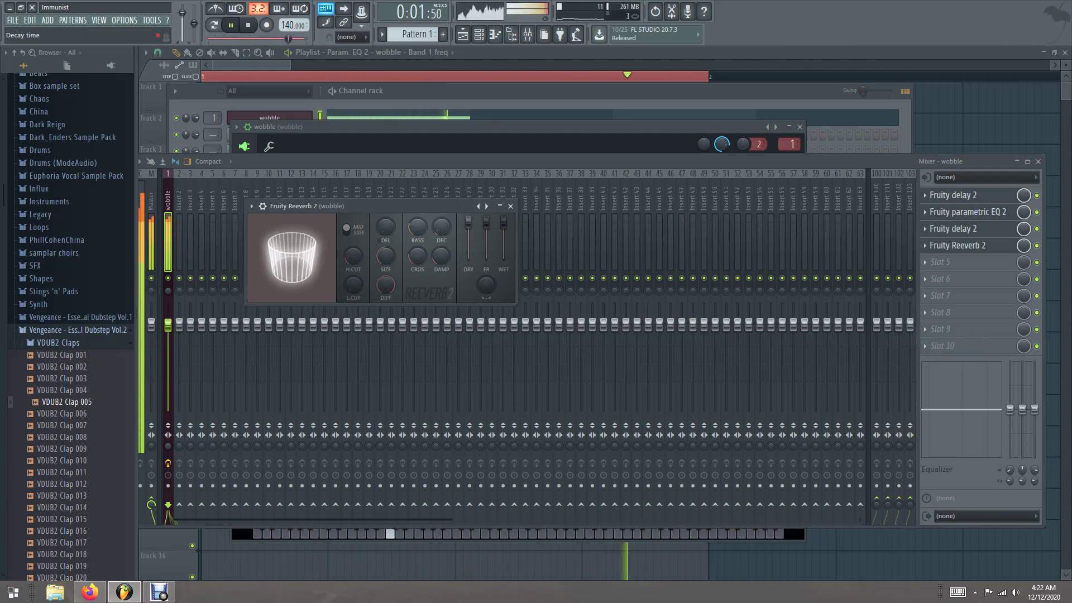
drag(417, 256, 386, 259)
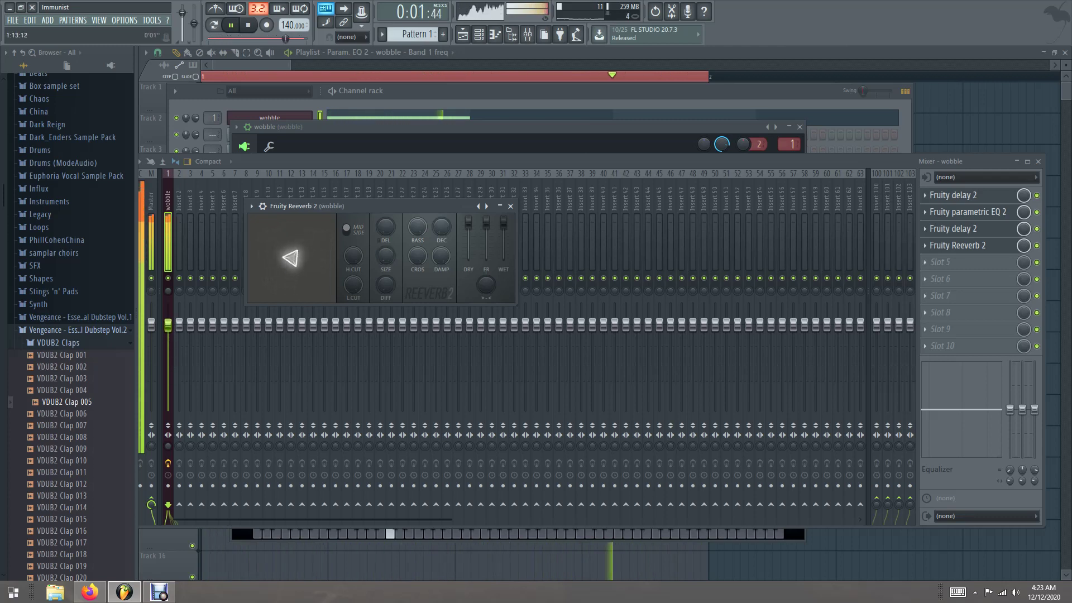
- Clear the playlist's time selection and place a second Pattern 1 clip at bar 2
click(289, 50)
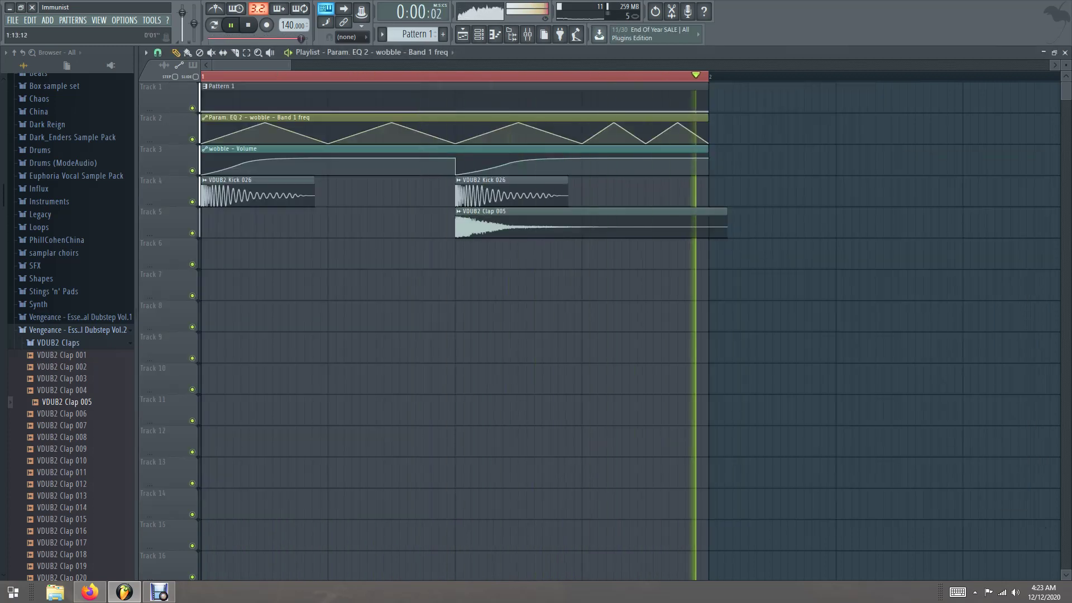
scroll(454, 329, down, 2)
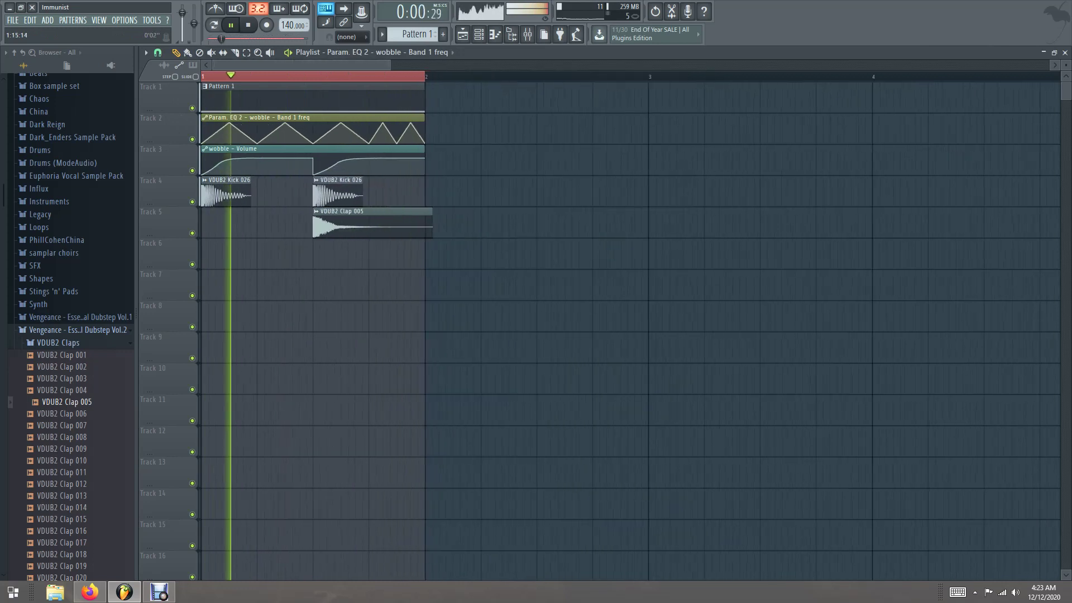
drag(202, 77, 227, 77)
key(ctrl+d)
click(312, 97)
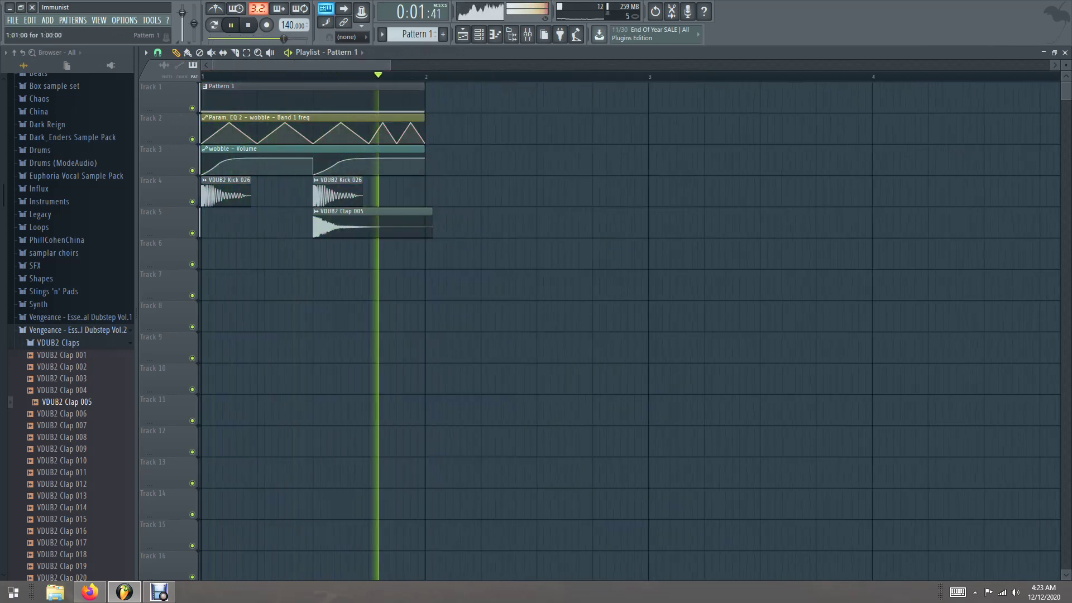
click(430, 98)
drag(430, 98, 427, 98)
key(space)
key(space)
key(space)
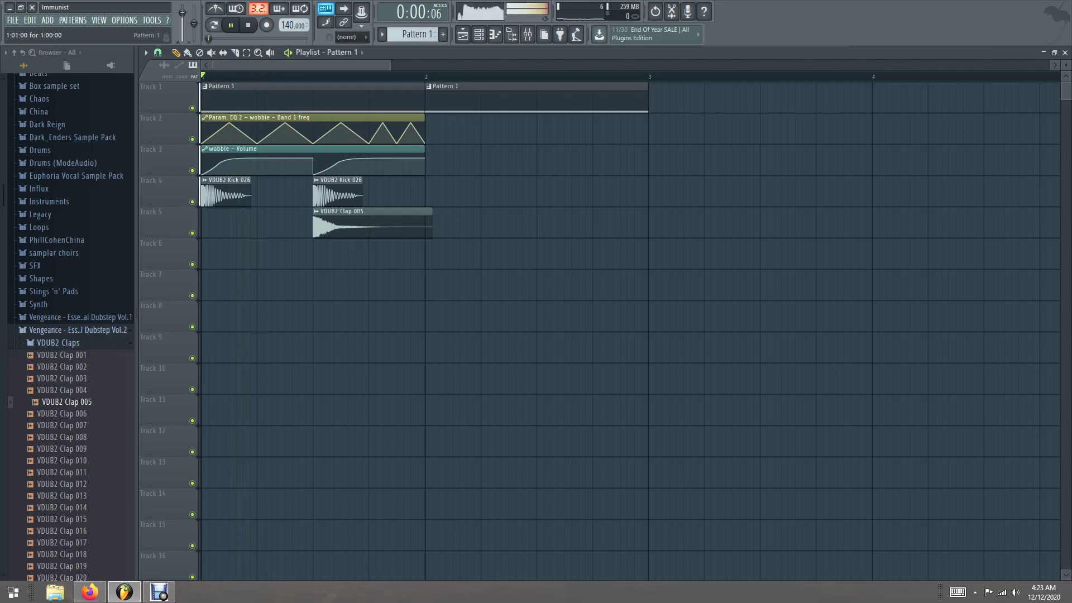
- Repeat the wobble volume automation, kicks, clap and Band 1 freq automation in bar 2
drag(447, 162, 427, 162)
click(340, 190)
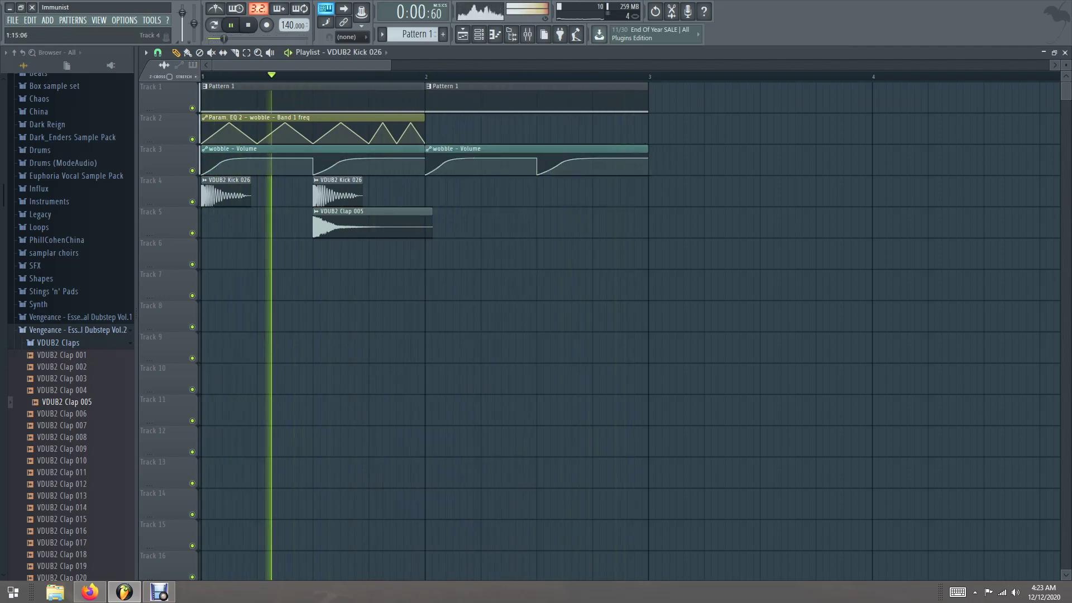
key(ctrl+b)
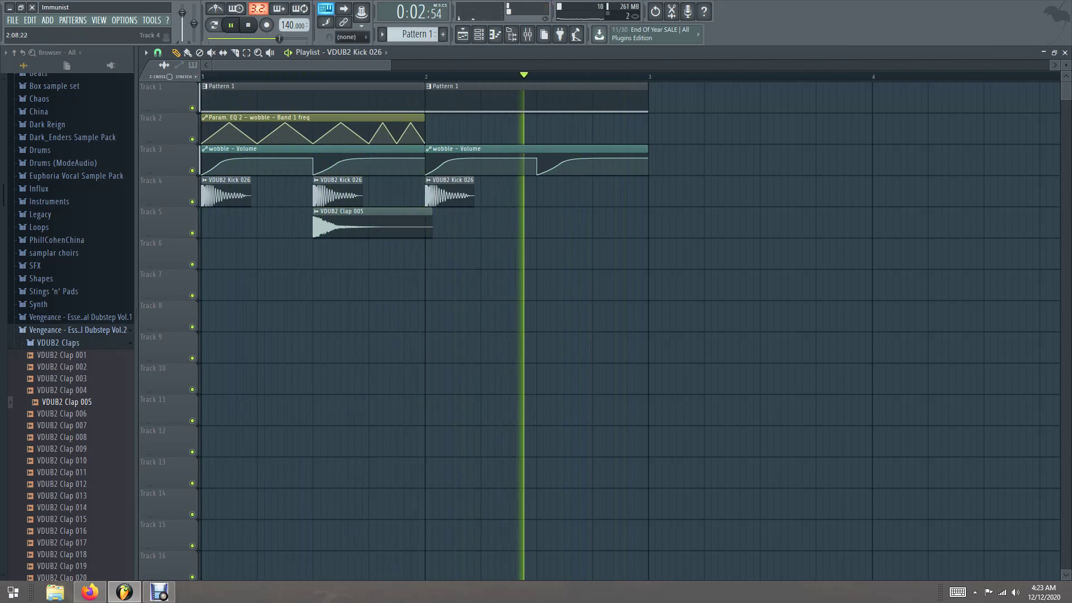
key(ctrl+b)
key(ctrl+b)
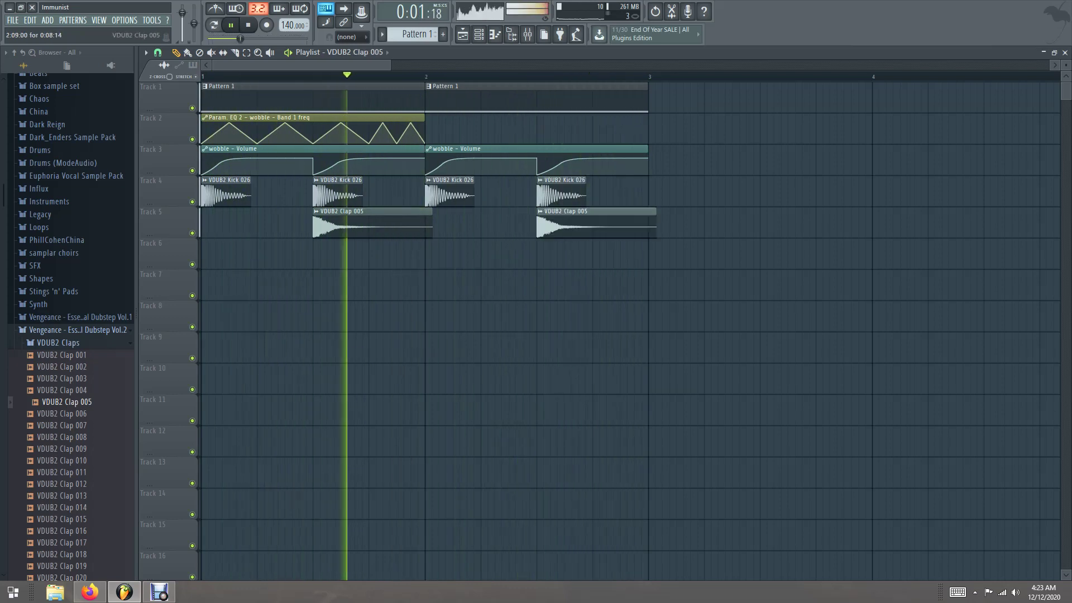
key(space)
key(ctrl+b)
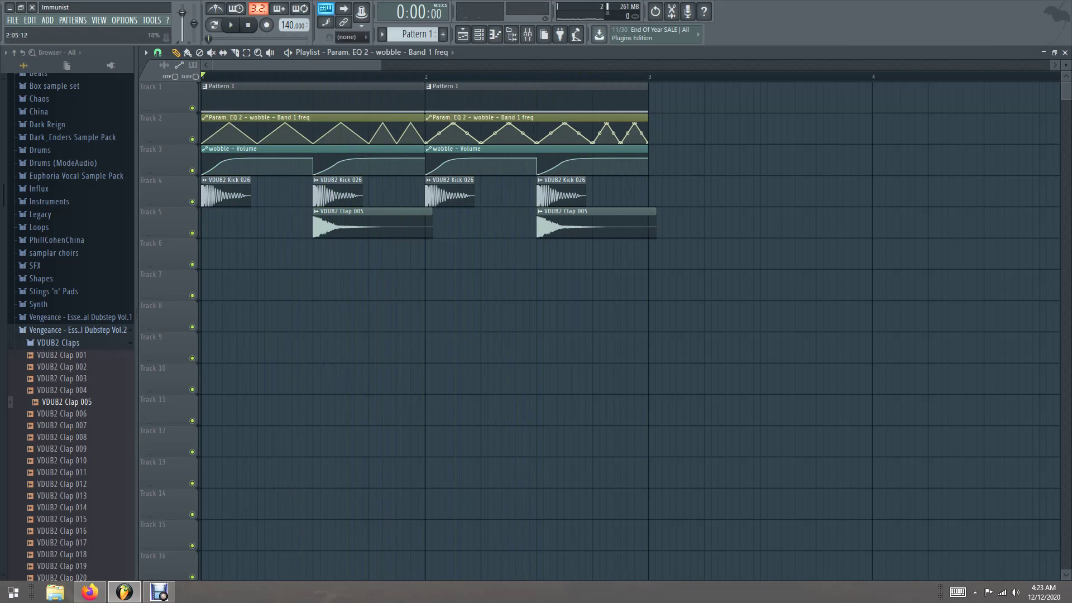
- Make the bar 2 Band 1 freq clip unique and reshape its first half into a single slow rise and fall
right_click(427, 123)
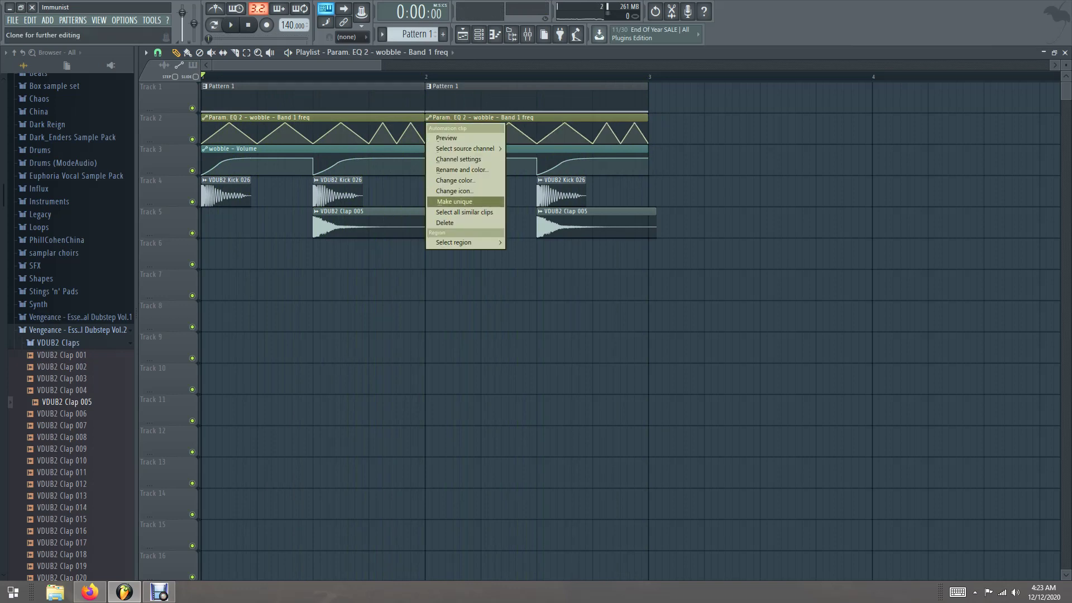
click(454, 202)
right_click(481, 143)
click(496, 161)
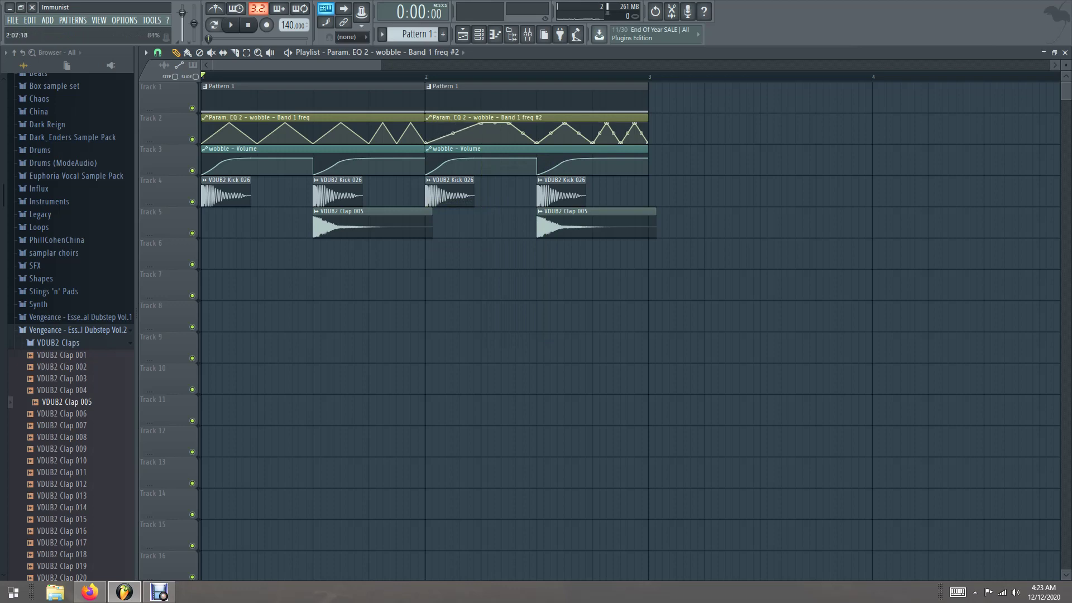
right_click(509, 123)
click(531, 139)
key(space)
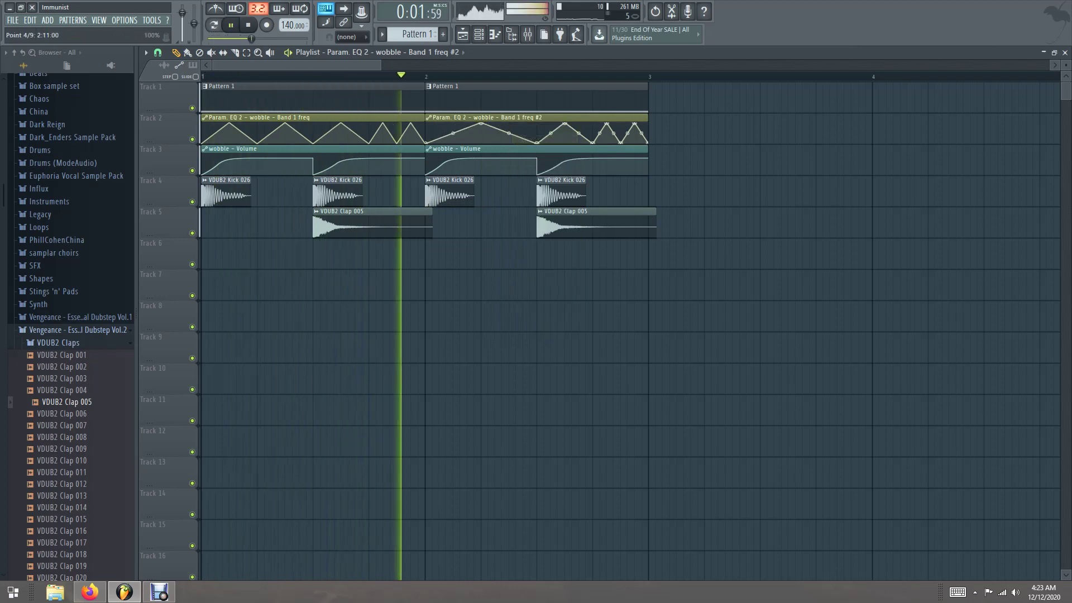
key(space)
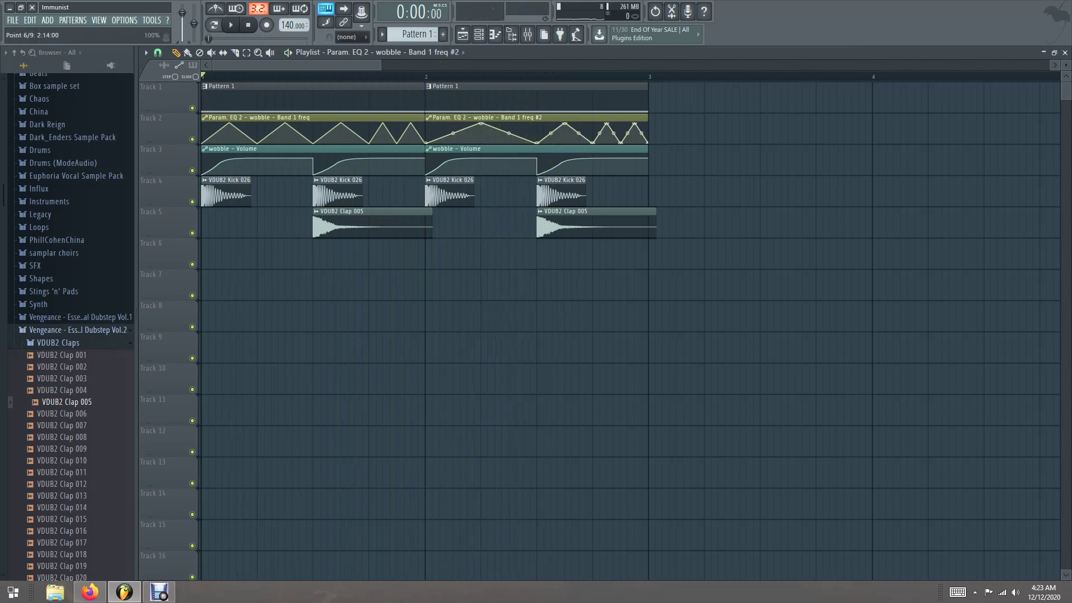
- Reshape the second half of the Band 1 freq #2 clip into a slow rise followed by four rapid saw-shaped drops
right_click(564, 123)
click(586, 140)
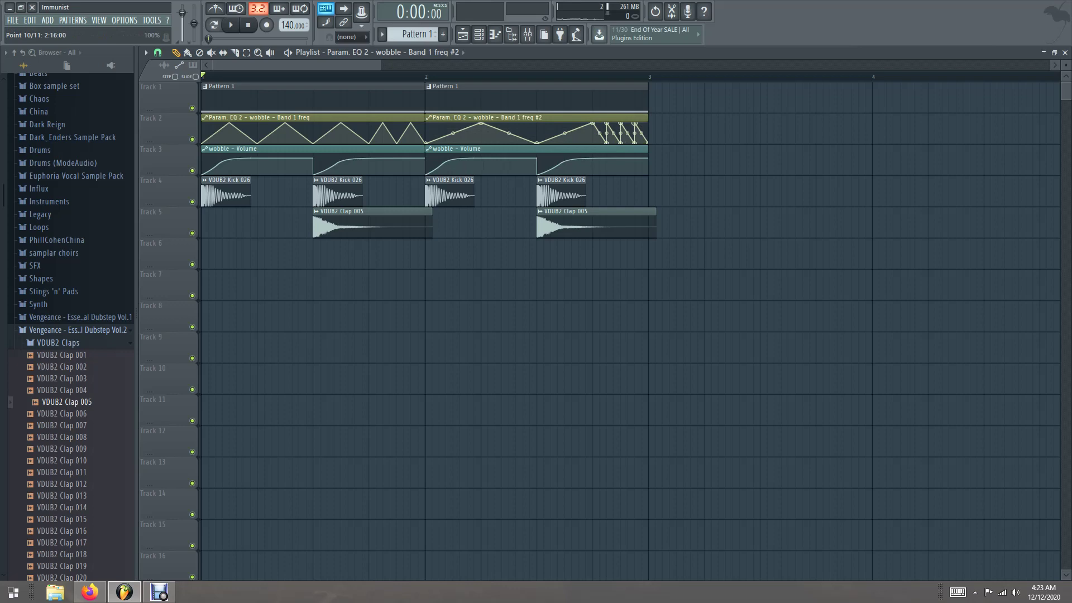
key(space)
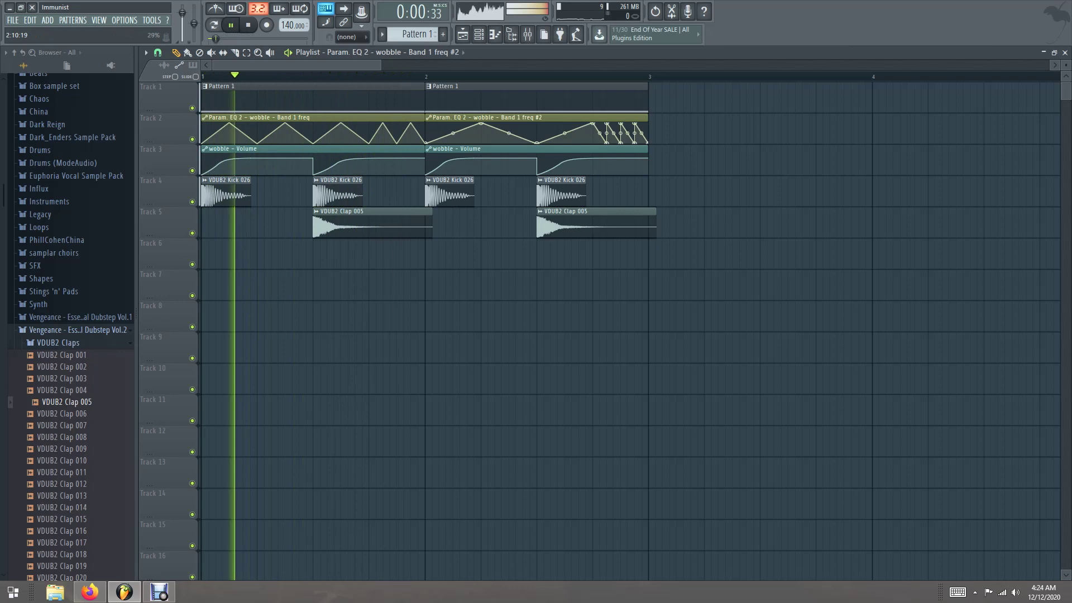
- Curve the falling segments of the rapid drops in the Band 1 freq #2 clip by adjusting their tension
key(space)
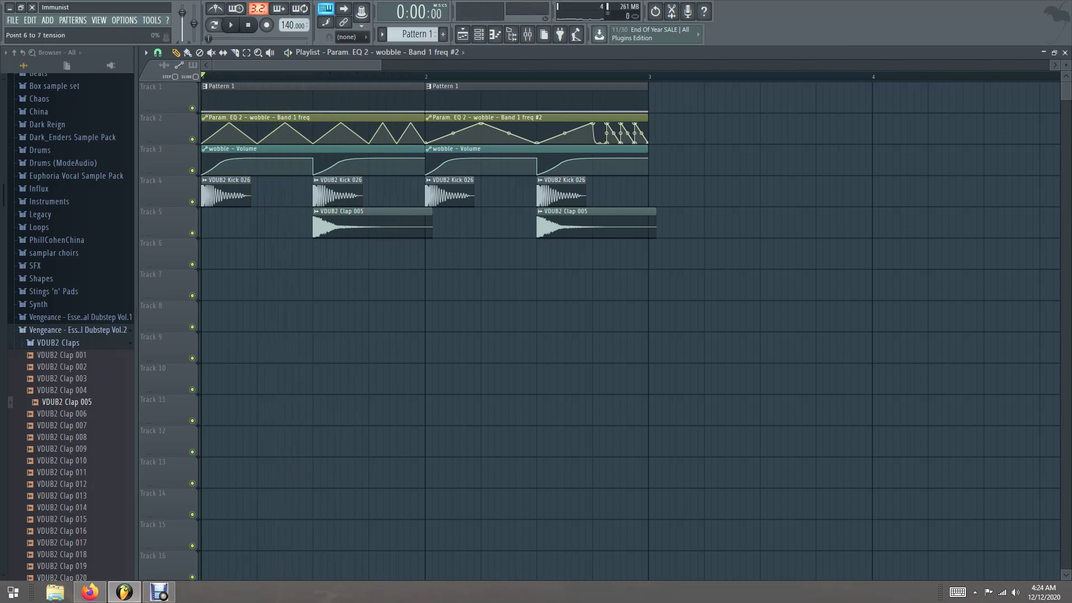
key(space)
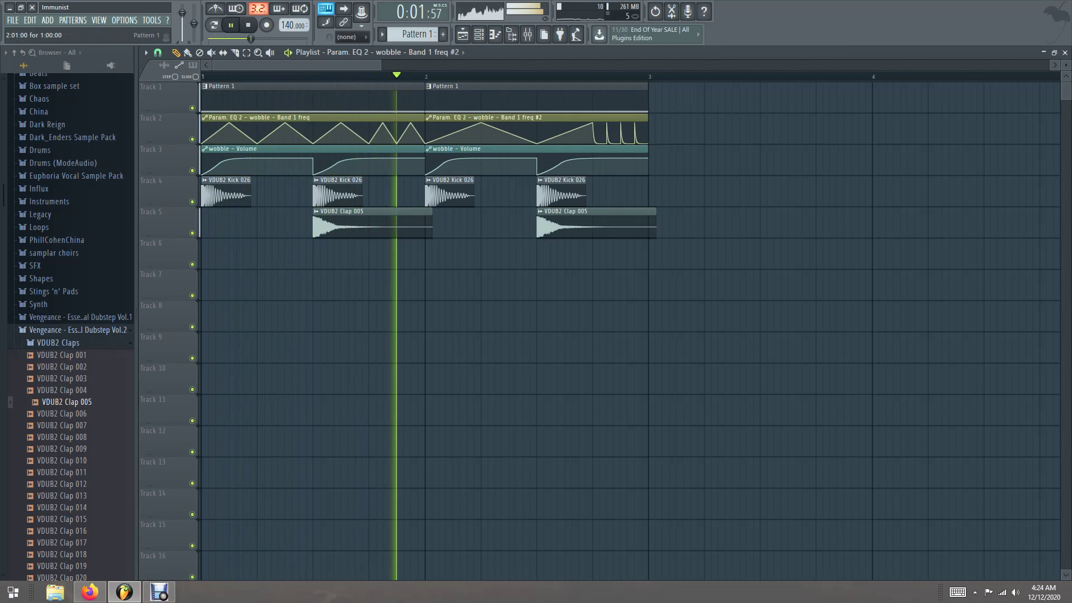
key(space)
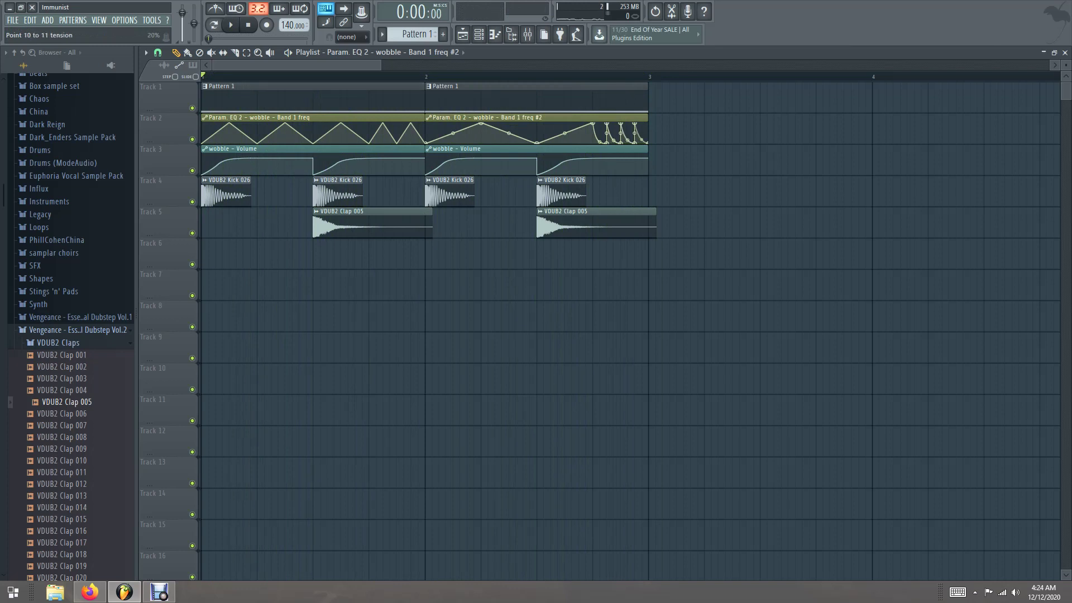
key(space)
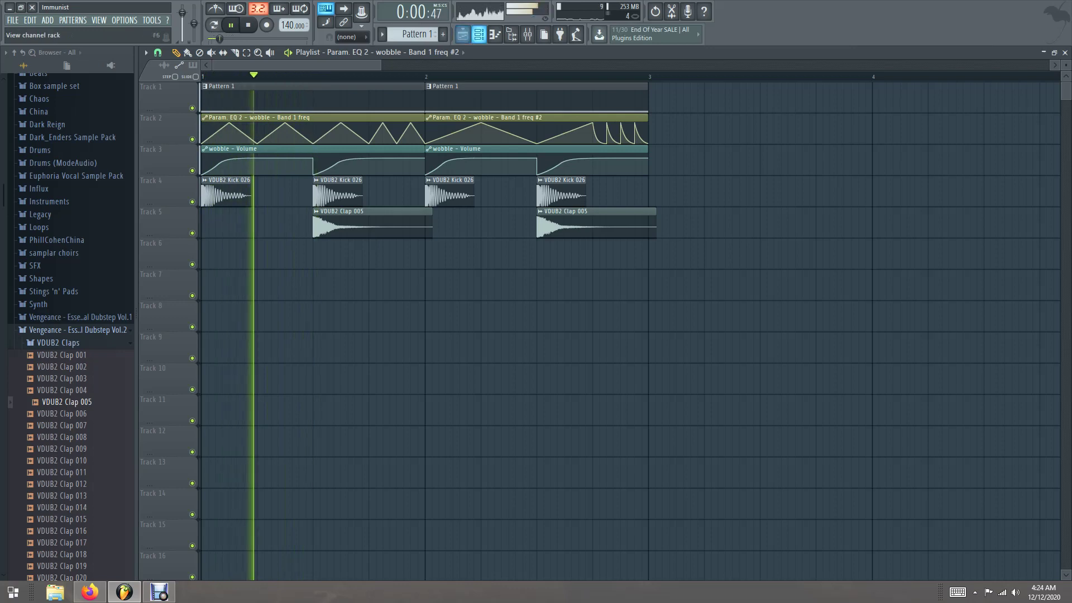
key(space)
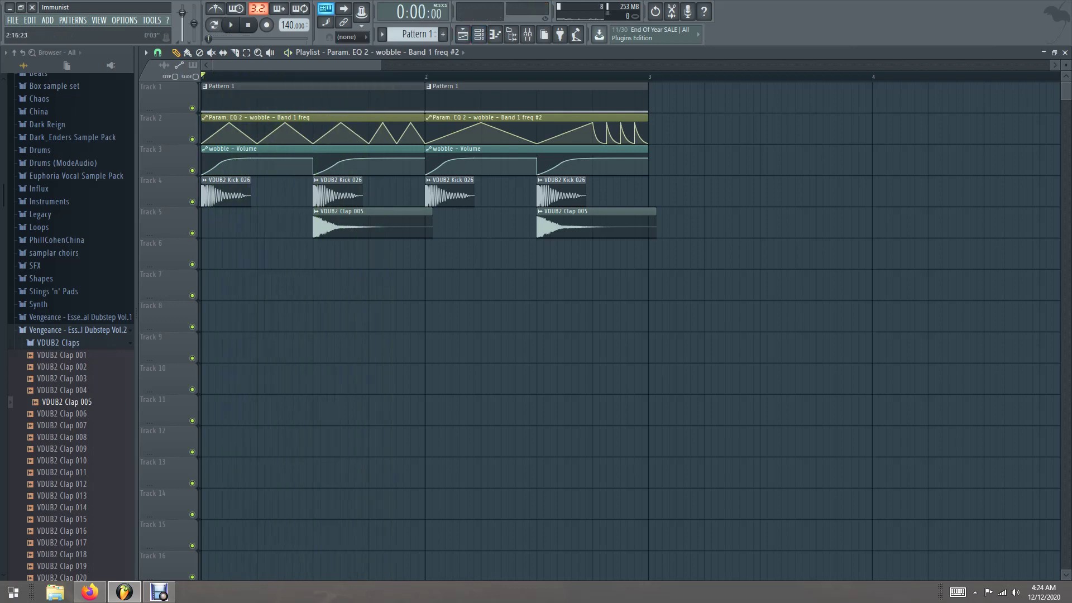
- Select the whole two-bar arrangement for looped playback and adjust the harmonizer amount in the wobble channel's Harmor
key(ctrl+a)
key(space)
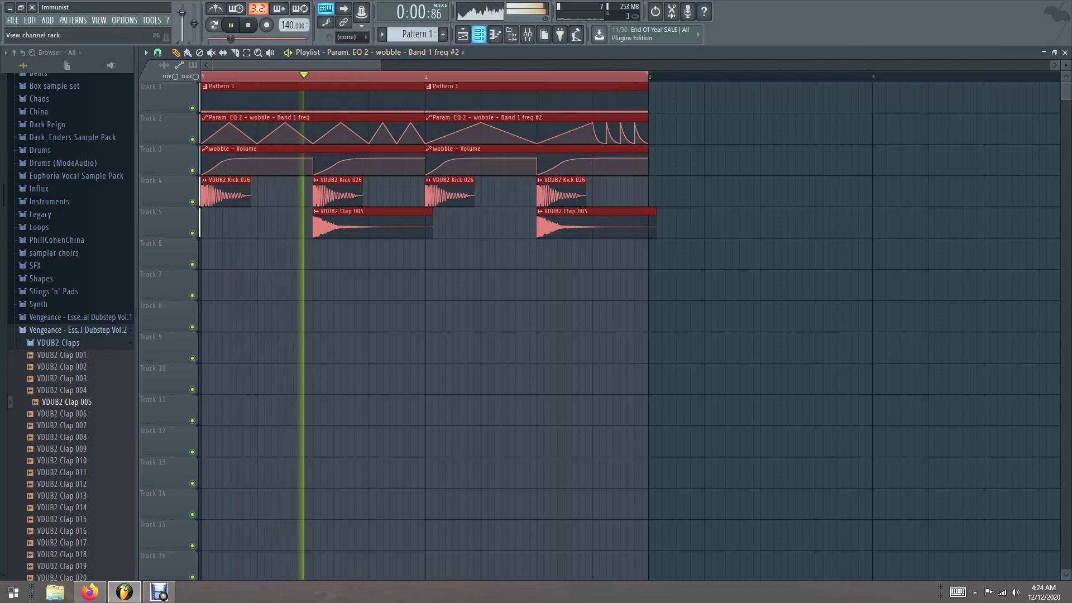
click(479, 34)
click(269, 118)
drag(336, 283, 336, 246)
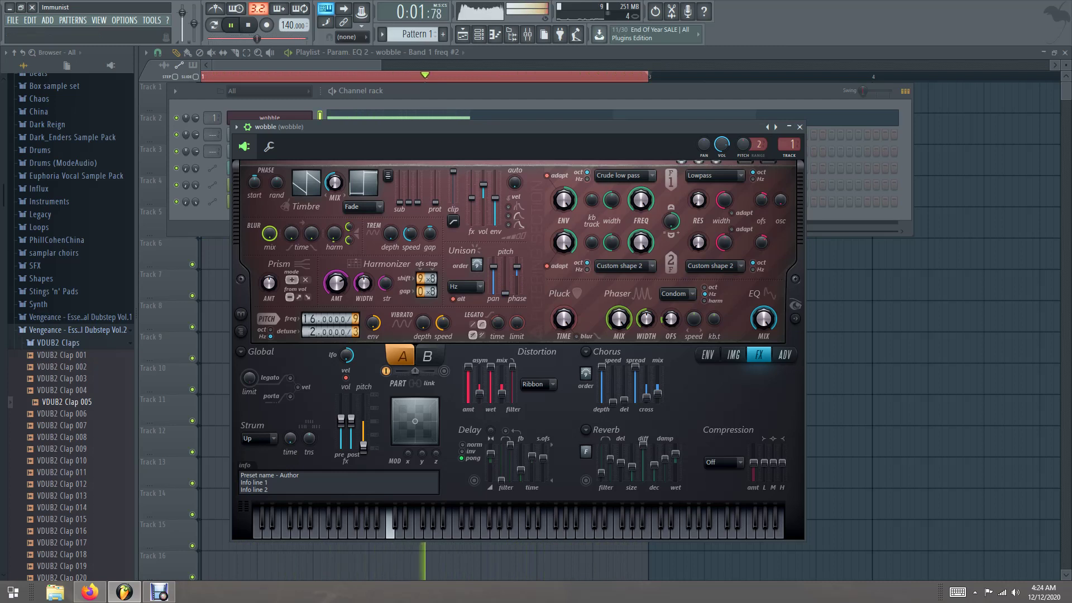
- Try the Sincrush, Bitcrush and Rubber distortion types in Harmor and go back to Ribbon
click(536, 384)
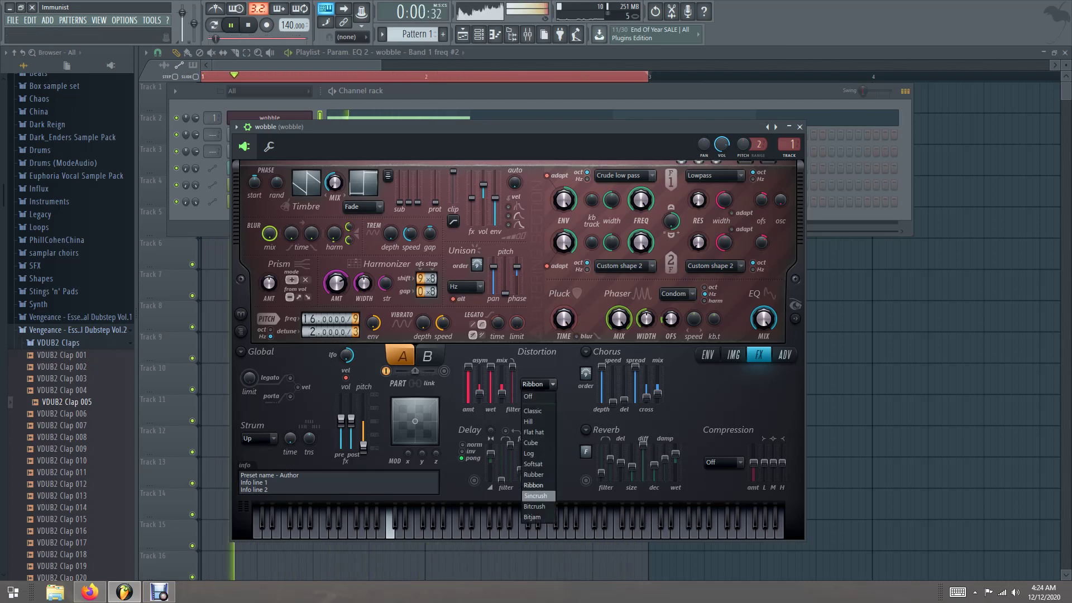
click(536, 496)
click(536, 384)
click(536, 508)
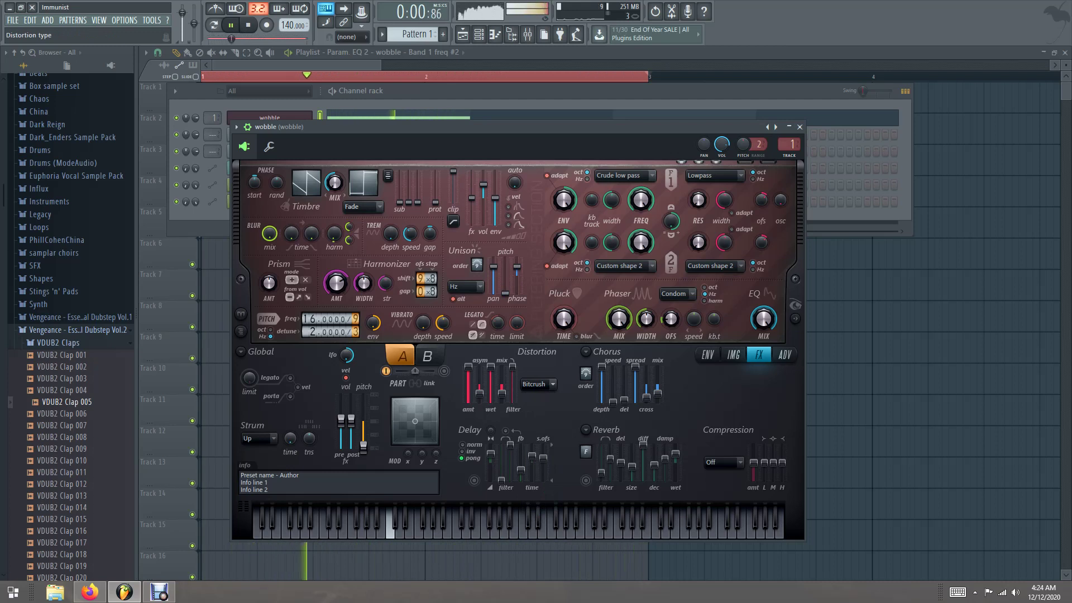
click(535, 384)
click(535, 474)
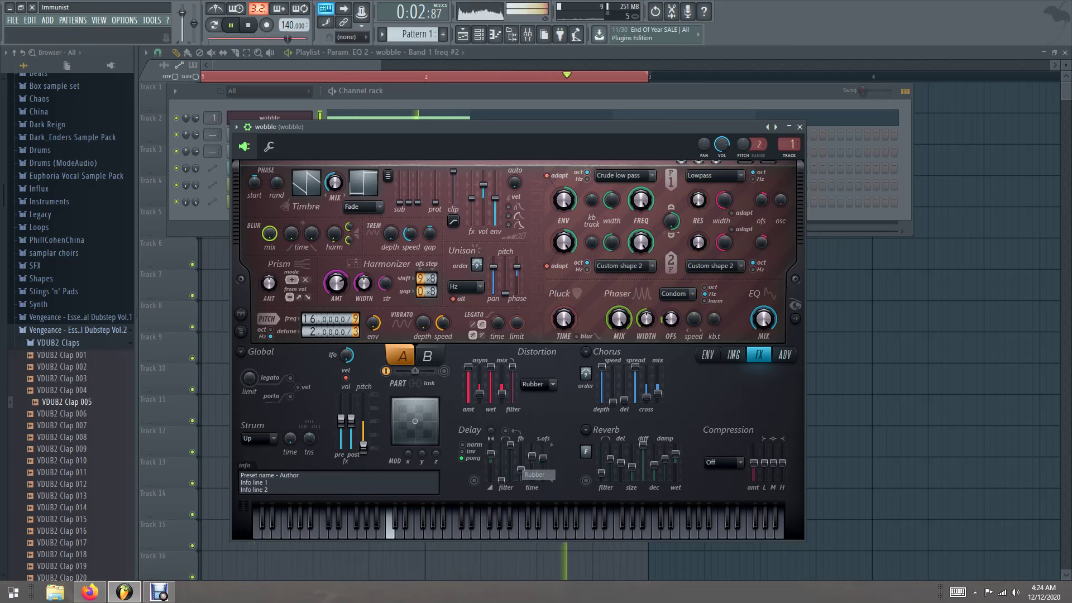
click(533, 485)
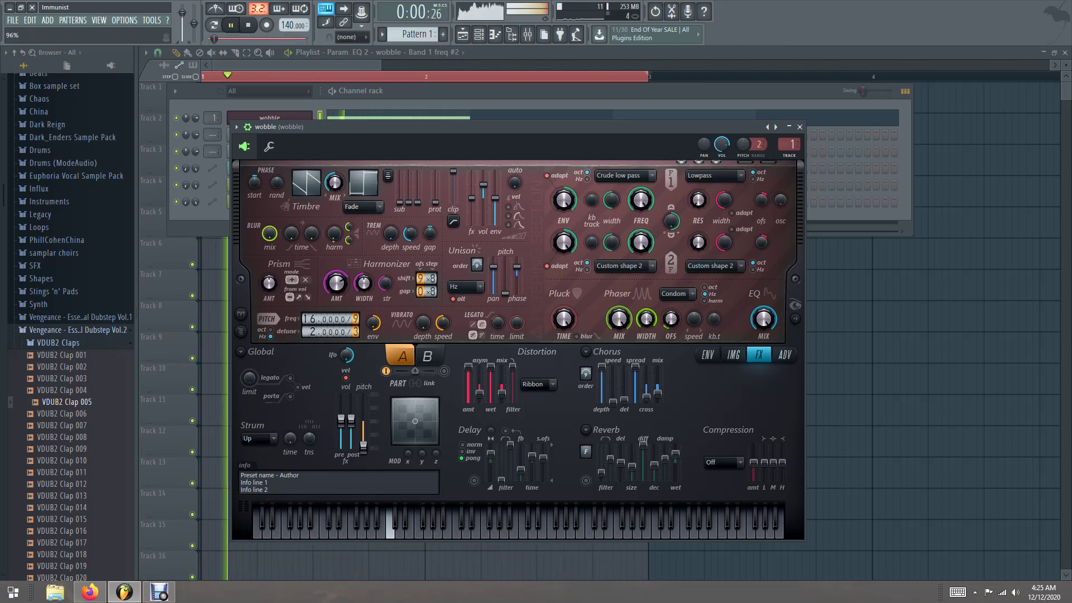
- Adjust Harmor's phaser width and create an automation clip for the phaser offset
right_click(645, 314)
click(663, 322)
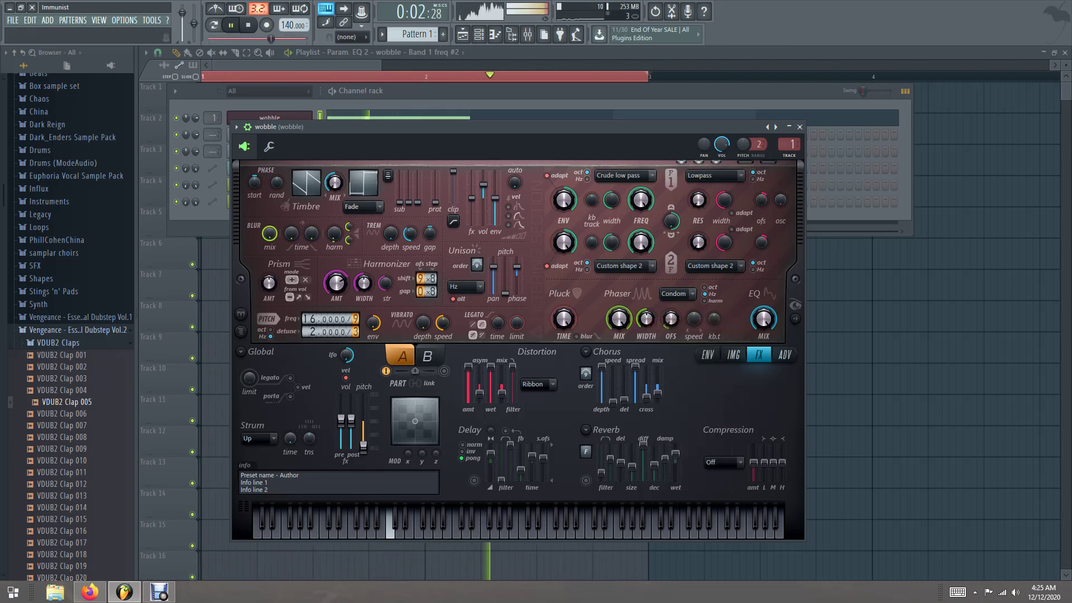
right_click(670, 316)
click(720, 417)
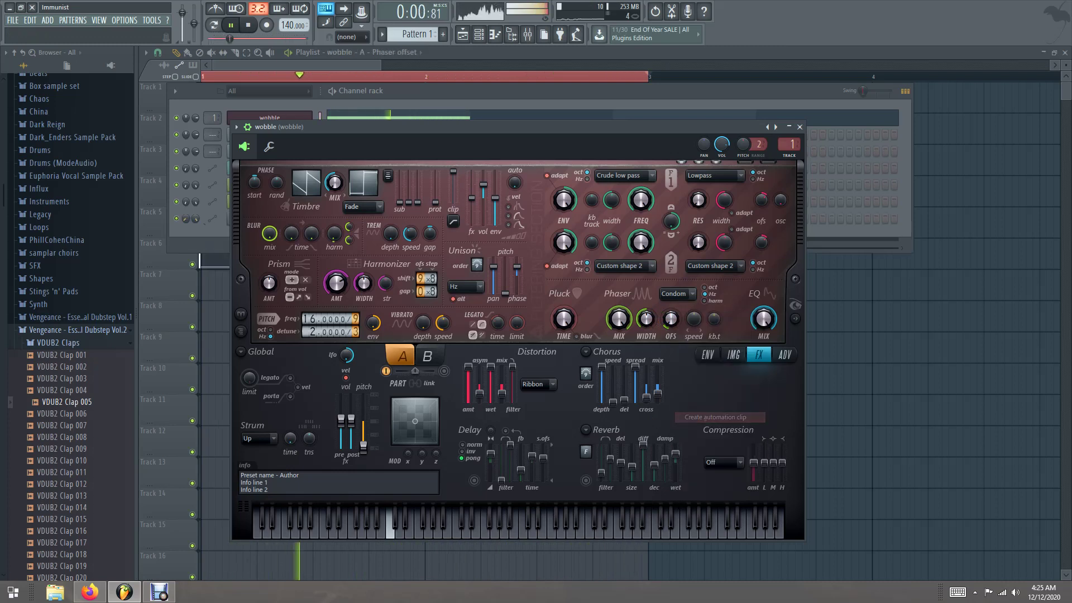
- Shape the Phaser offset automation clip into one descending ramp across both bars, play the loop and show the channel rack
key(F5)
key(space)
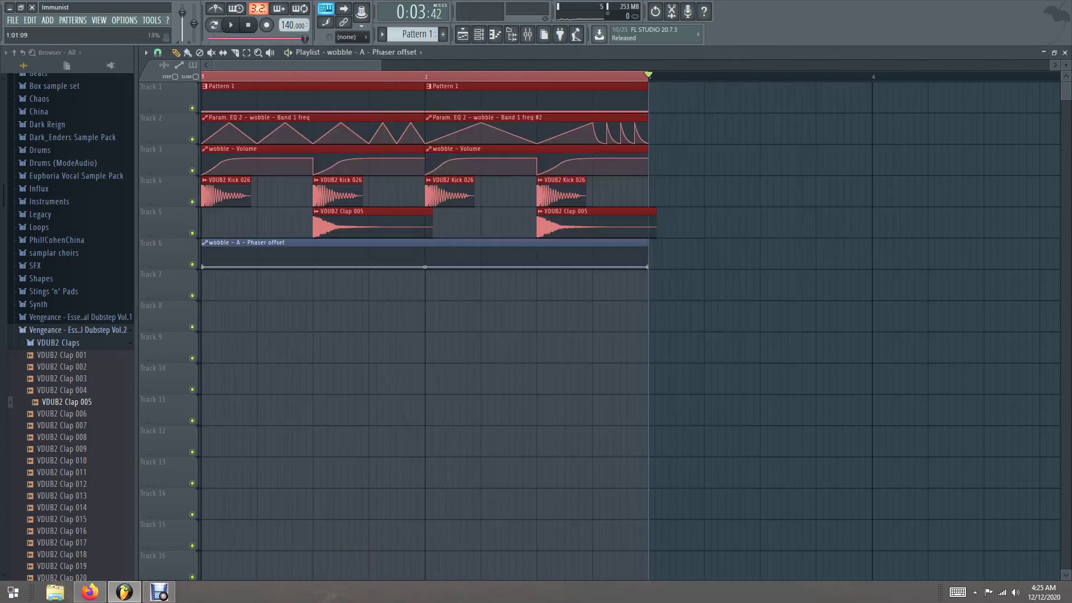
key(space)
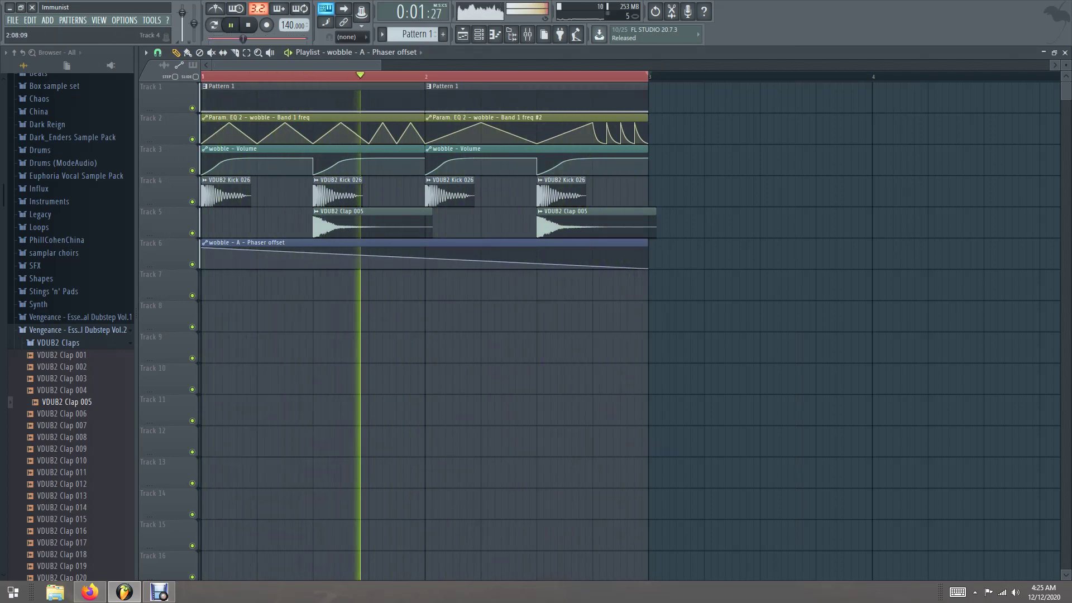
key(F6)
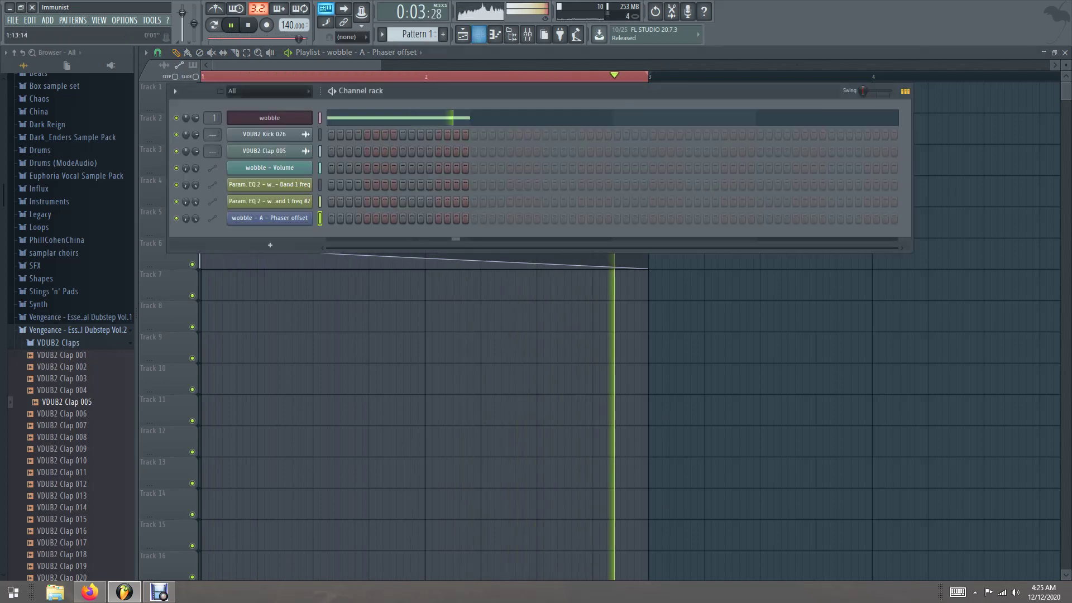
- Move every clip in the playlist down one track to free Track 1
click(269, 117)
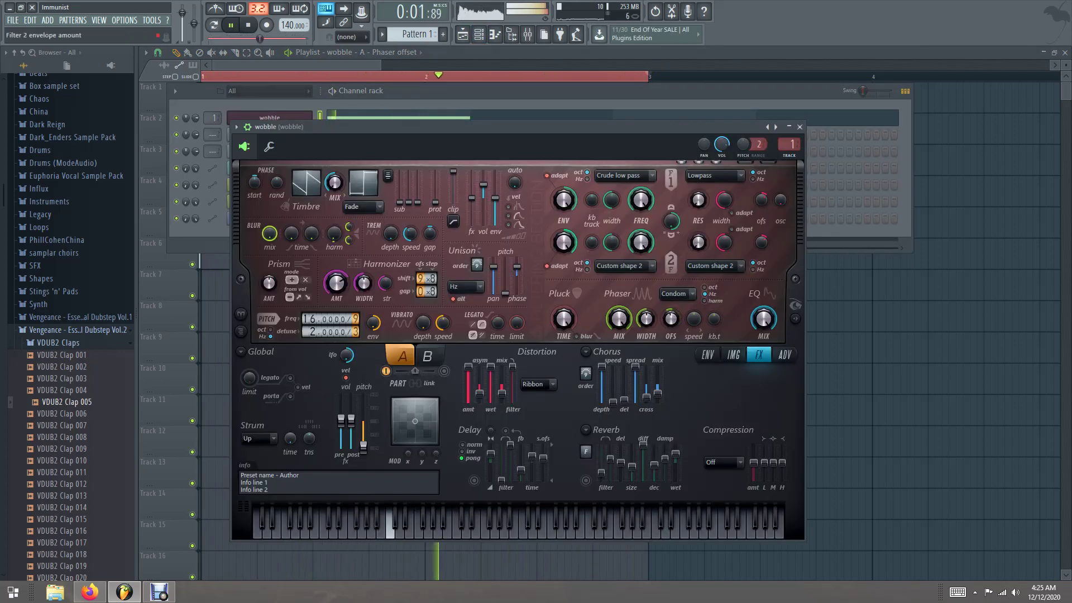
key(F5)
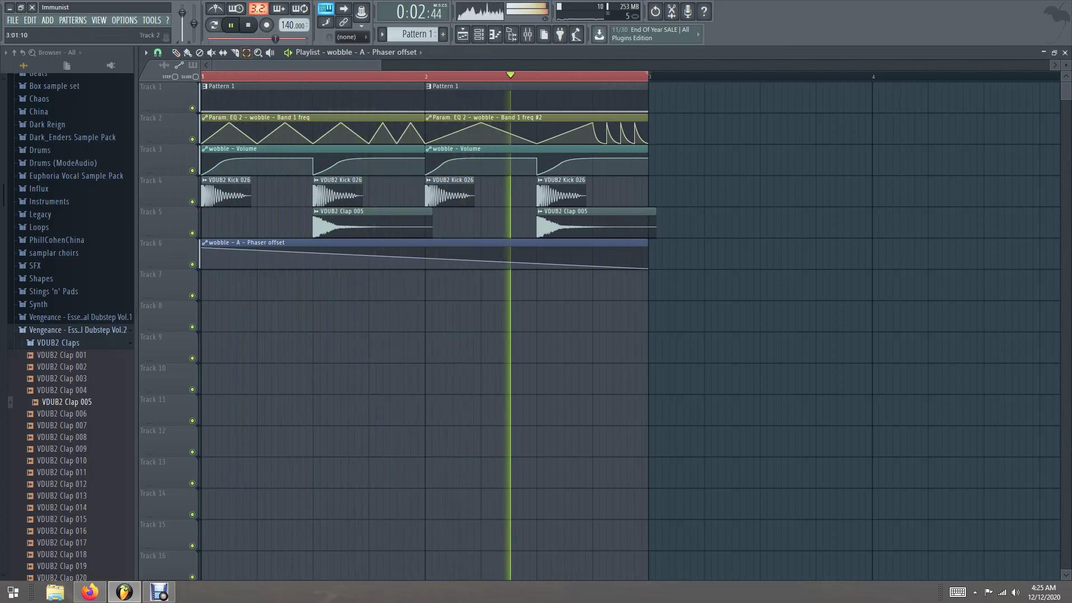
key(ctrl+a)
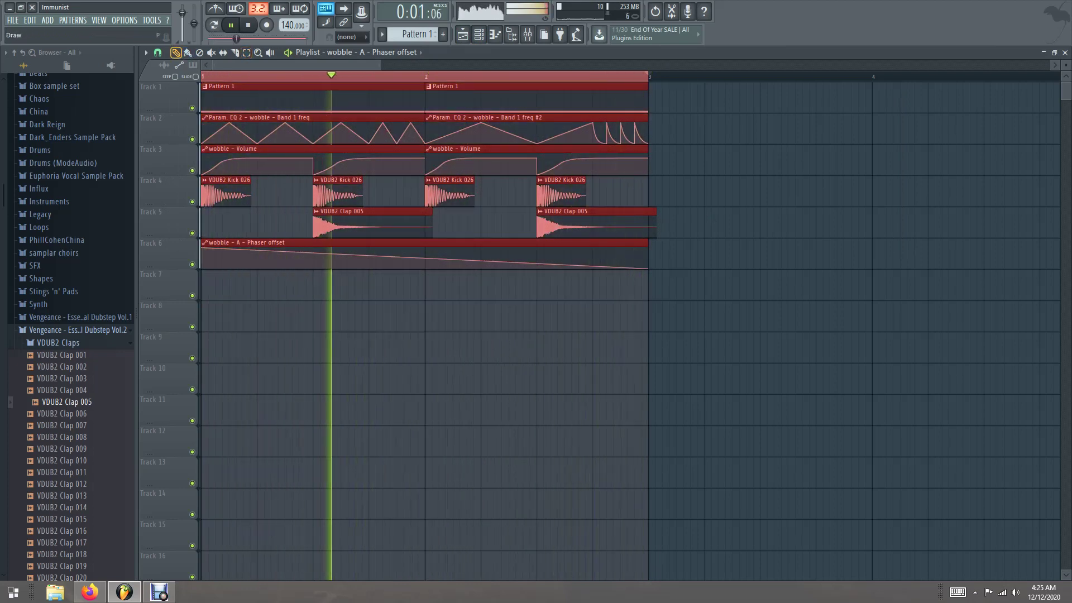
key(shift+Down)
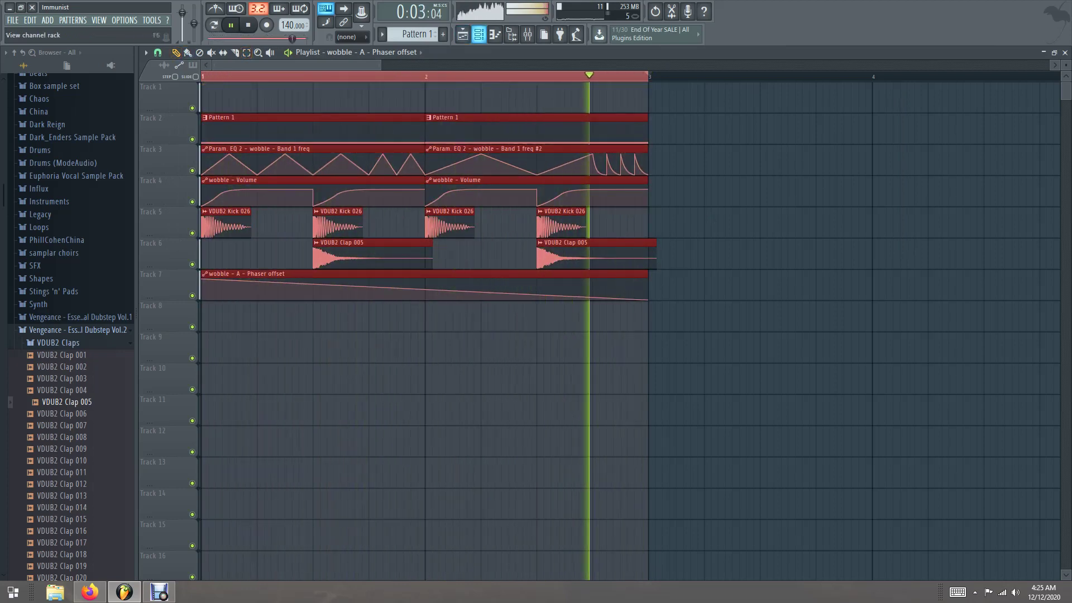
- Insert a new Harmor channel from the wobble channel in the channel rack
click(478, 34)
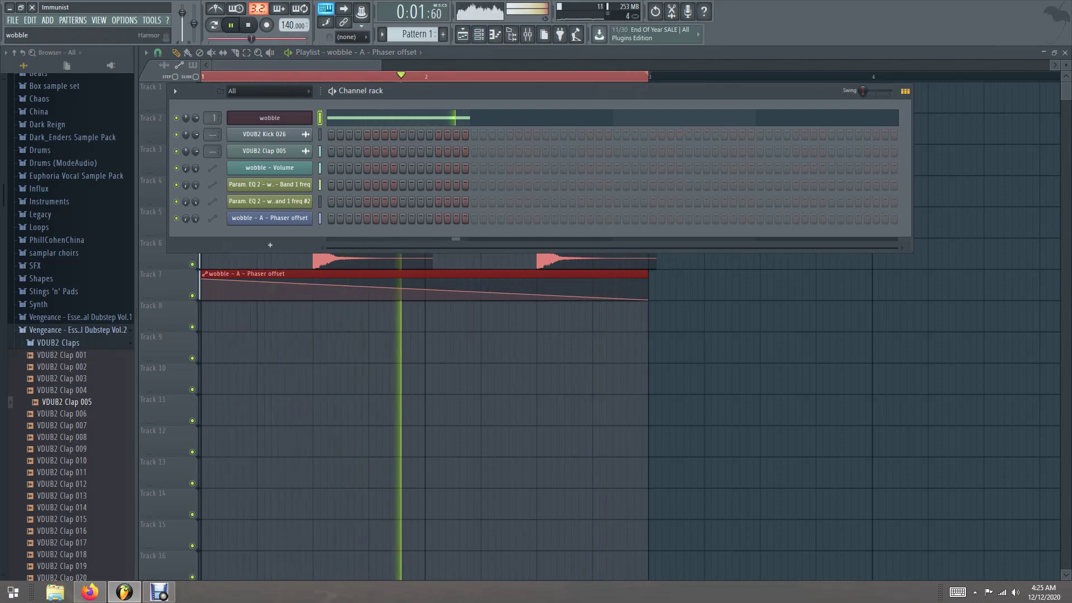
right_click(270, 117)
mouse_move(356, 183)
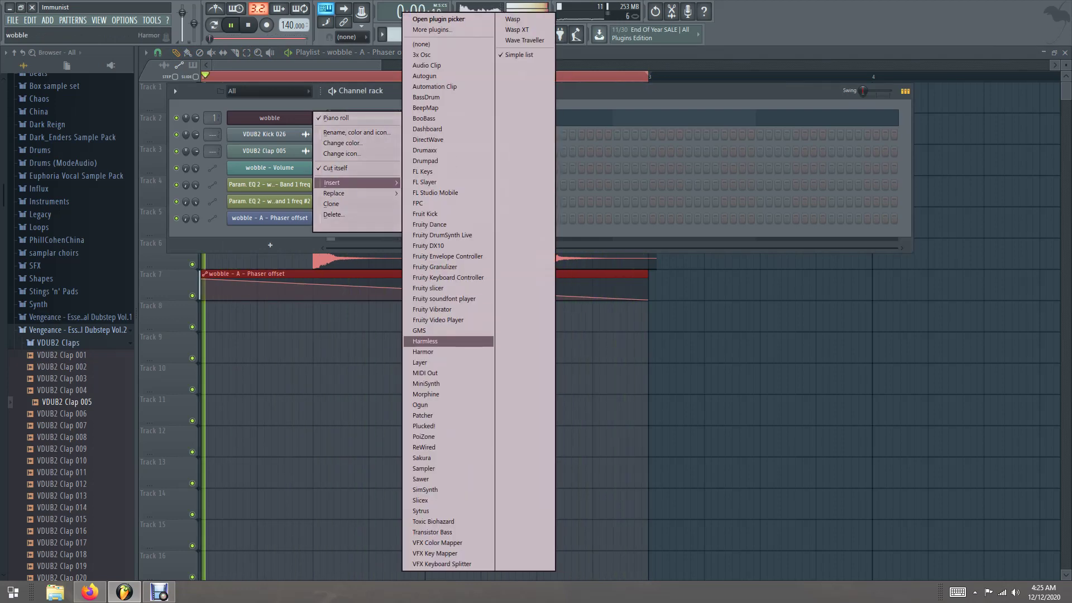
click(423, 352)
- Rename the new Harmor channel "sine wave" and create a new pattern with the same name
right_click(309, 116)
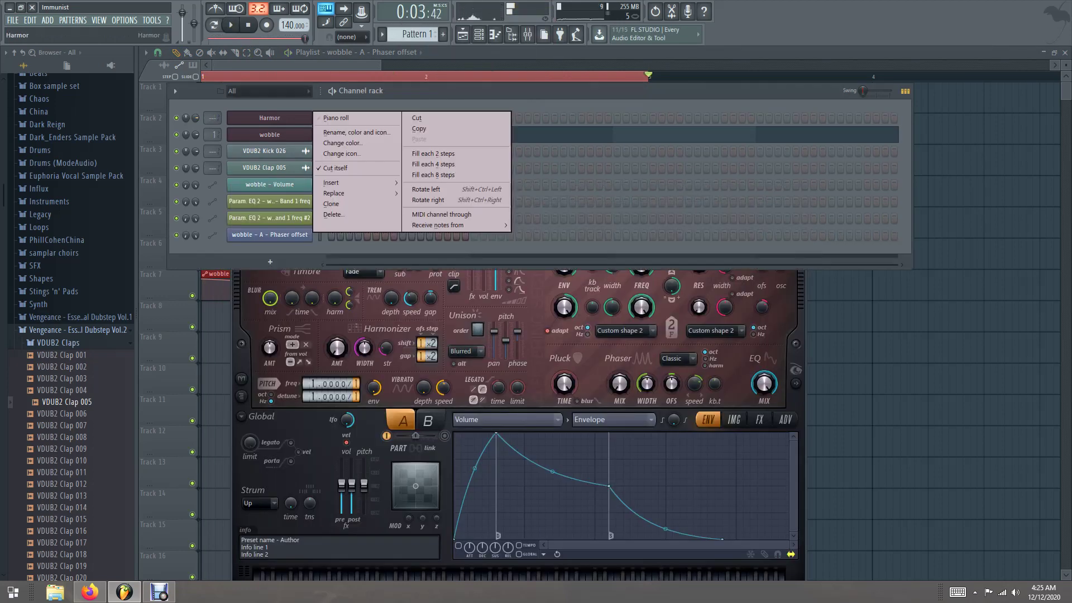
click(347, 132)
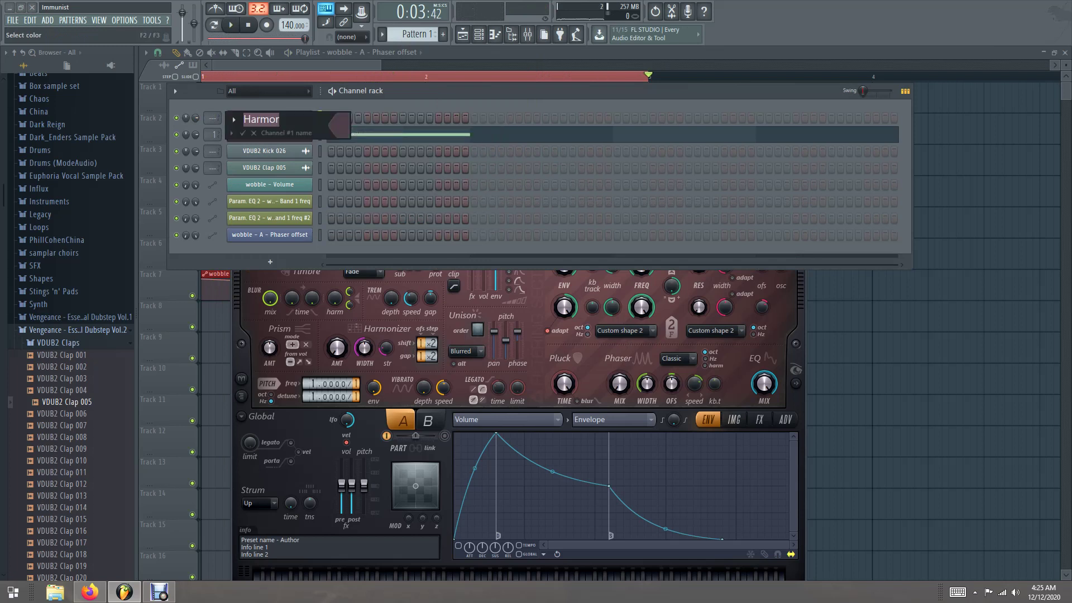
text(sine wave)
key(Return)
key(F4)
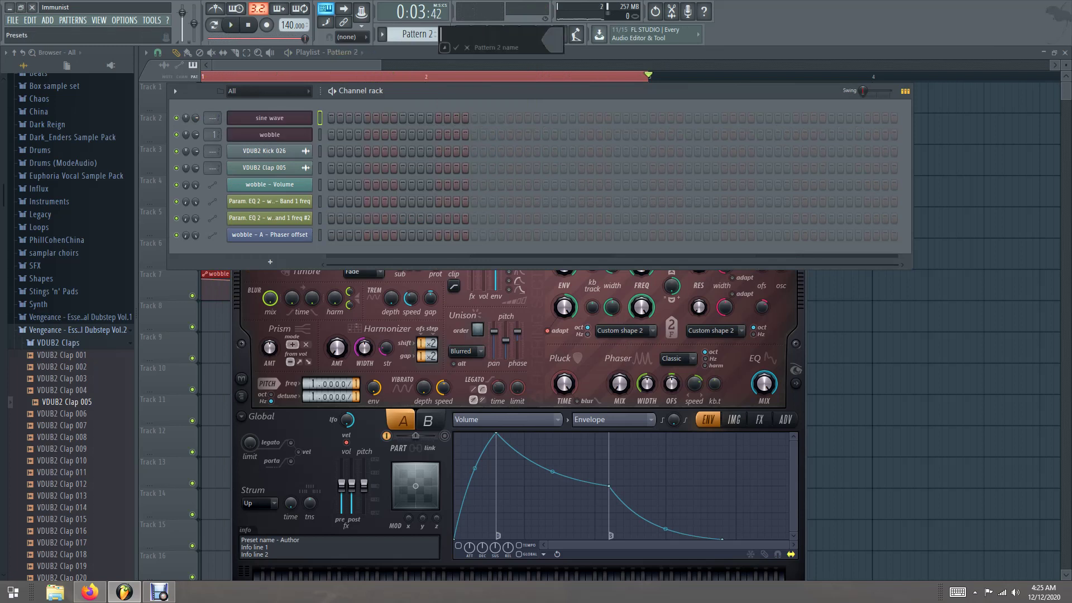
click(462, 60)
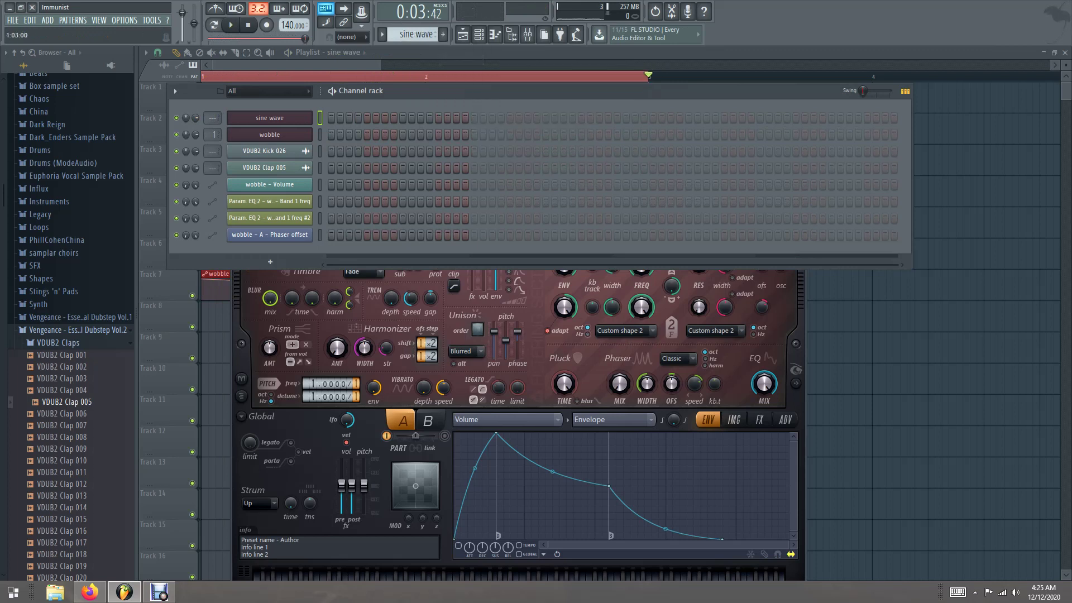
- Cut the upper harmonics of Timbre 1 to leave a sine wave, enable Harmor's reverb and play a test note
click(269, 118)
click(306, 247)
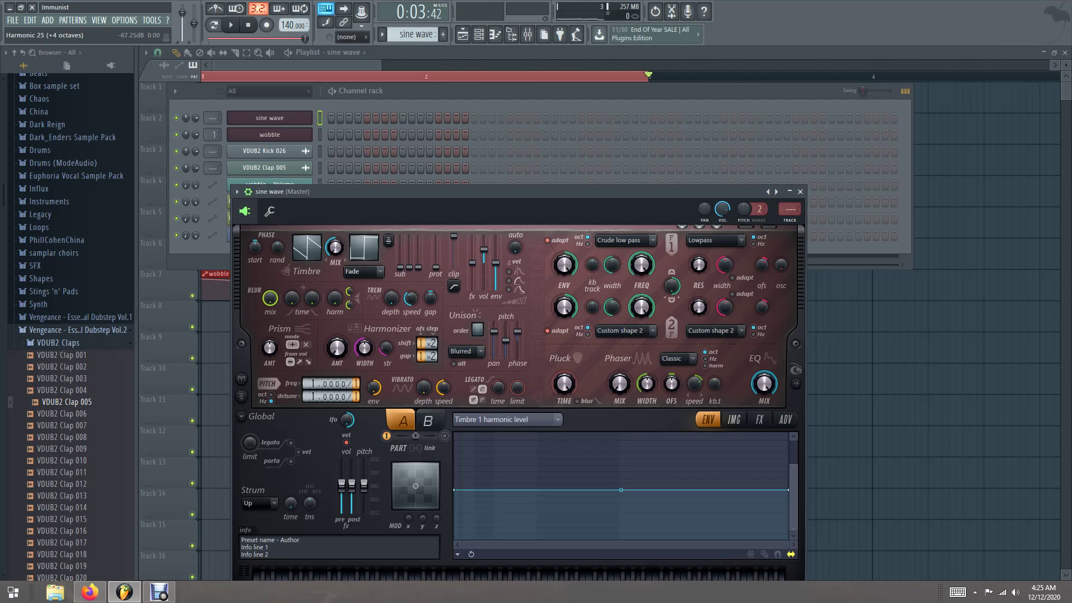
scroll(620, 485, down, 1)
drag(454, 512, 453, 539)
drag(788, 512, 789, 540)
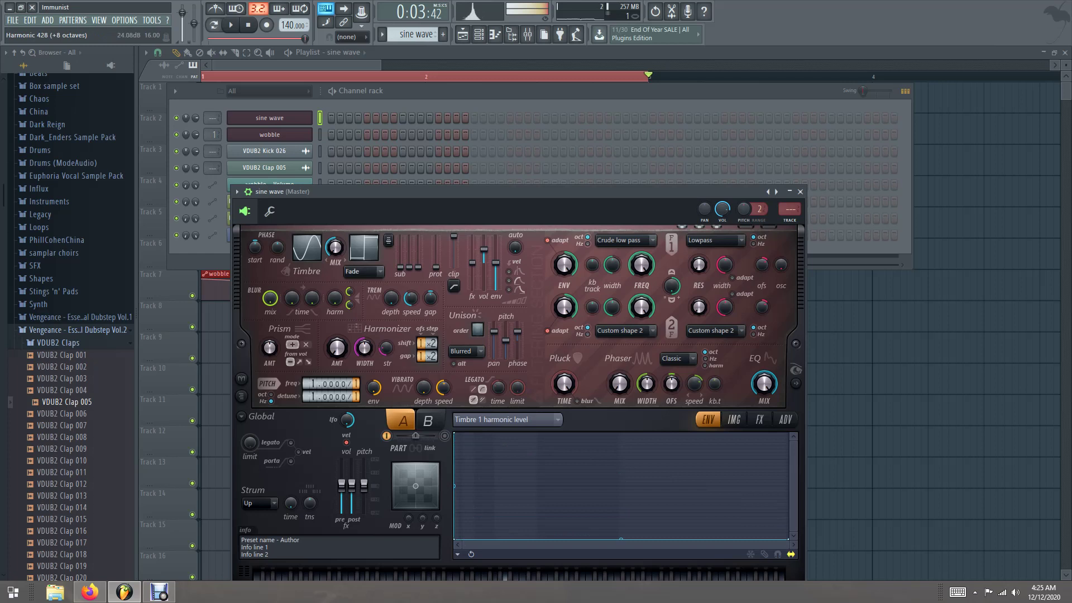
click(759, 419)
key(e)
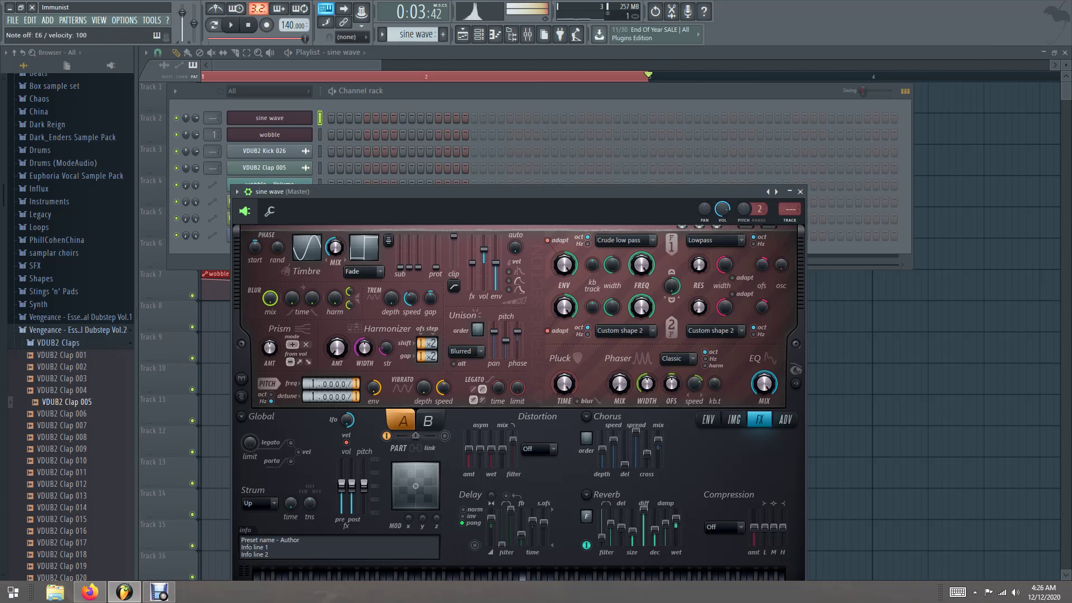
- Write four one-beat notes, E6, B5, E6 and C6, across bar 1 of the sine wave channel's piano roll
right_click(269, 117)
click(333, 118)
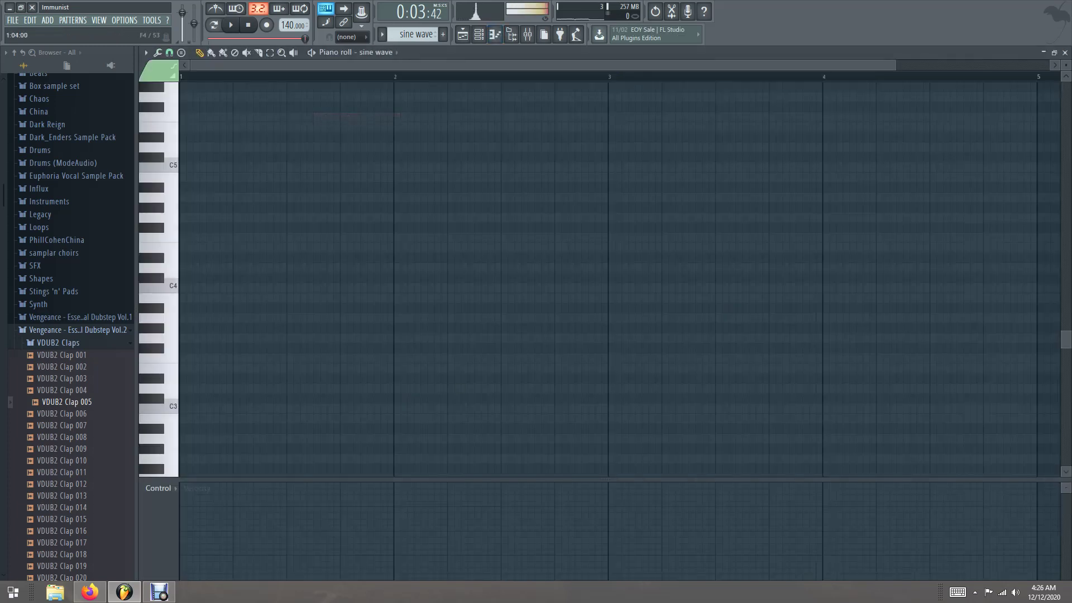
scroll(614, 273, up, 2)
click(199, 157)
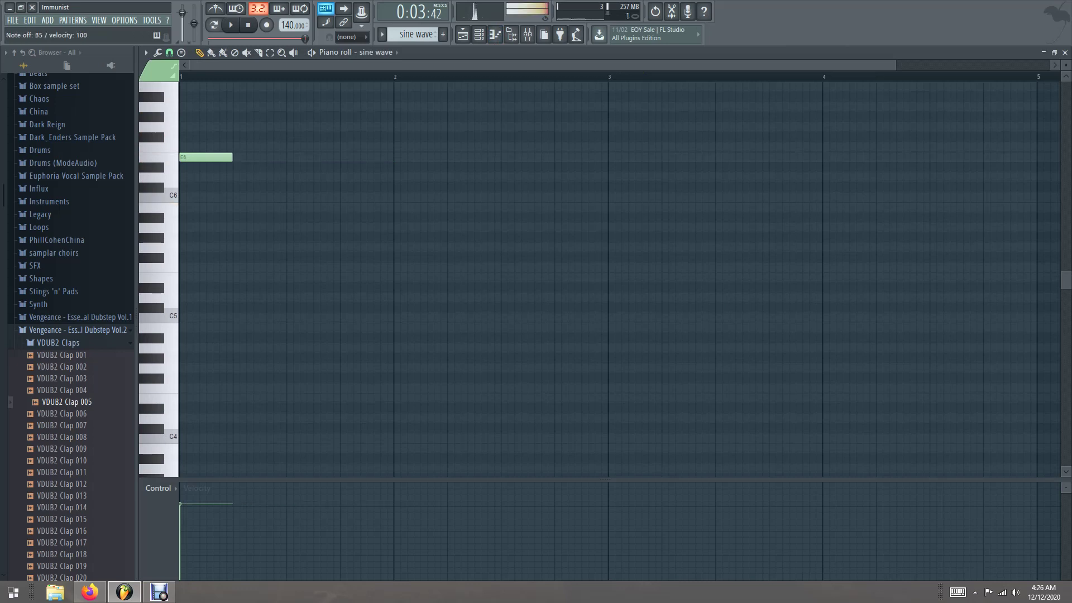
click(251, 208)
key(p)
key(i)
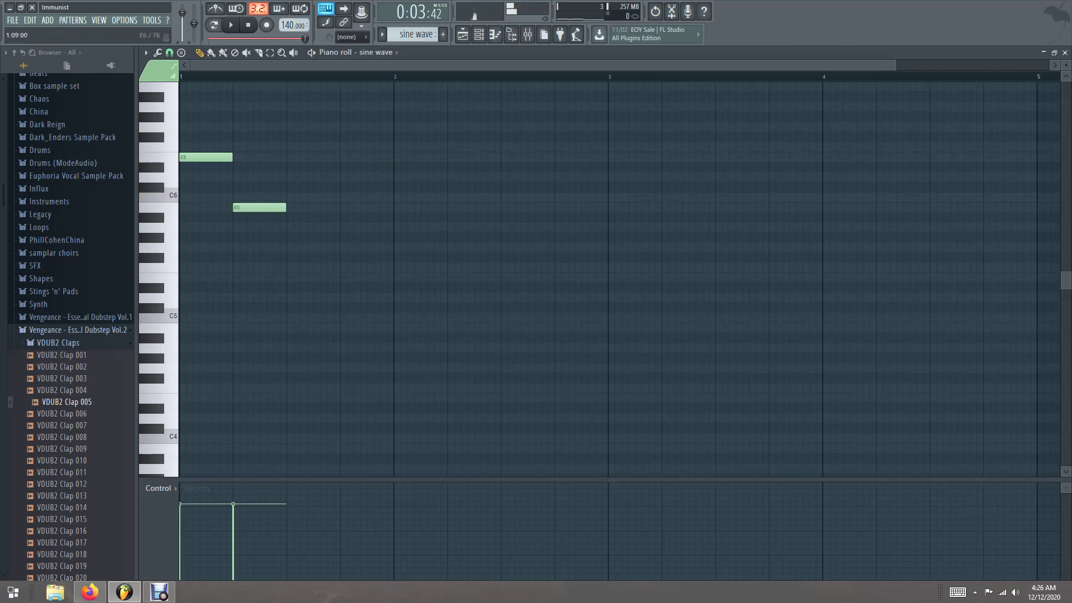
key(e)
key(q)
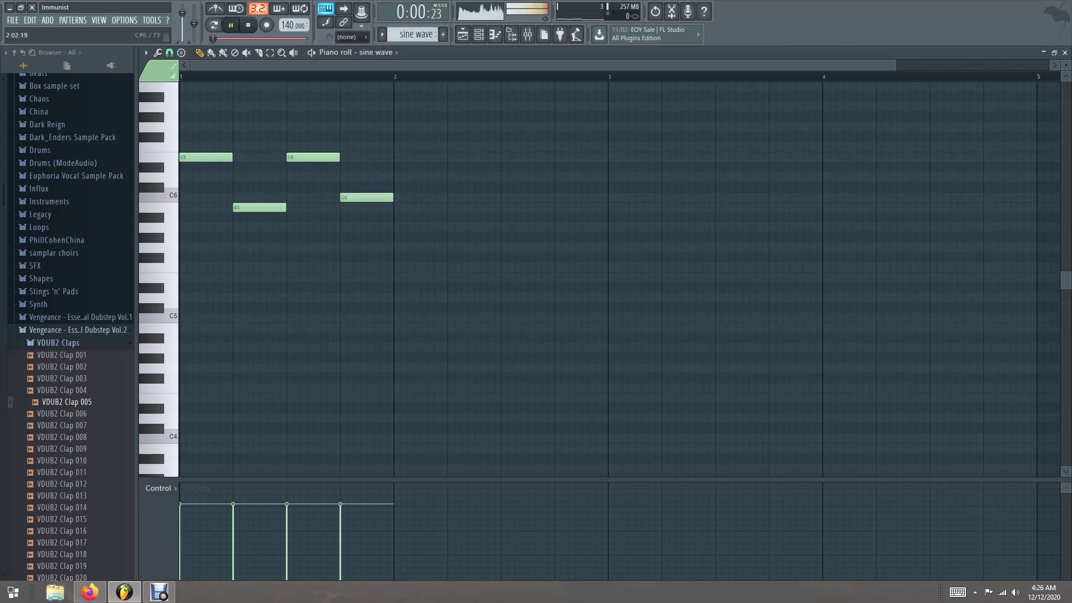
- Place the sine wave pattern on Track 1 at bars 1 and 2 and play the arrangement
click(462, 34)
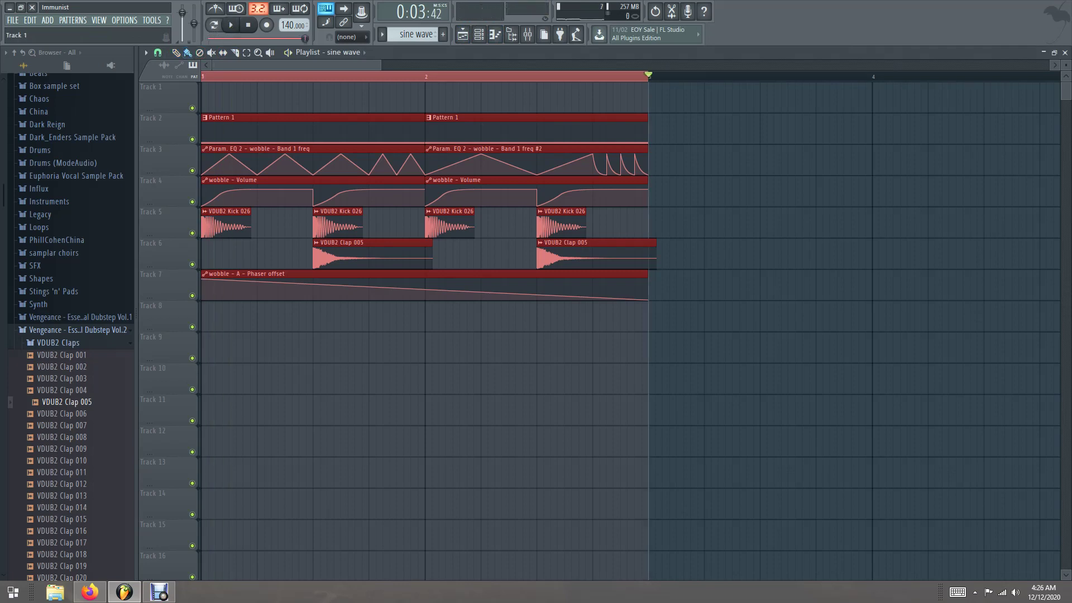
click(223, 98)
click(446, 98)
key(space)
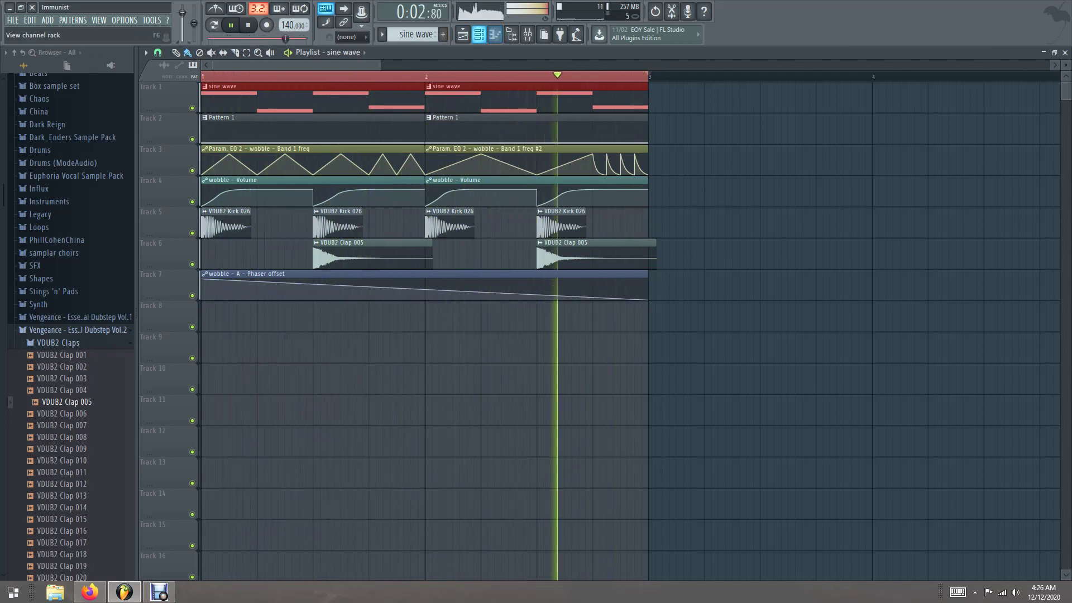
- Route the sine wave channel to mixer track 2 and load Fruity Chorus in its first effect slot
key(F6)
click(269, 117)
click(237, 191)
mouse_move(296, 204)
click(416, 229)
click(927, 193)
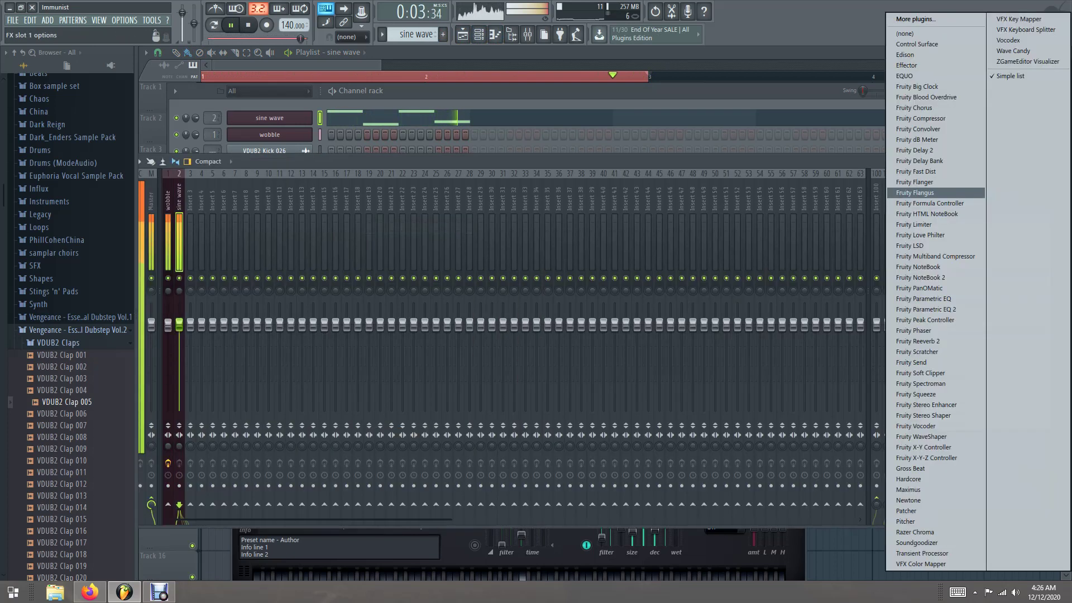
click(914, 108)
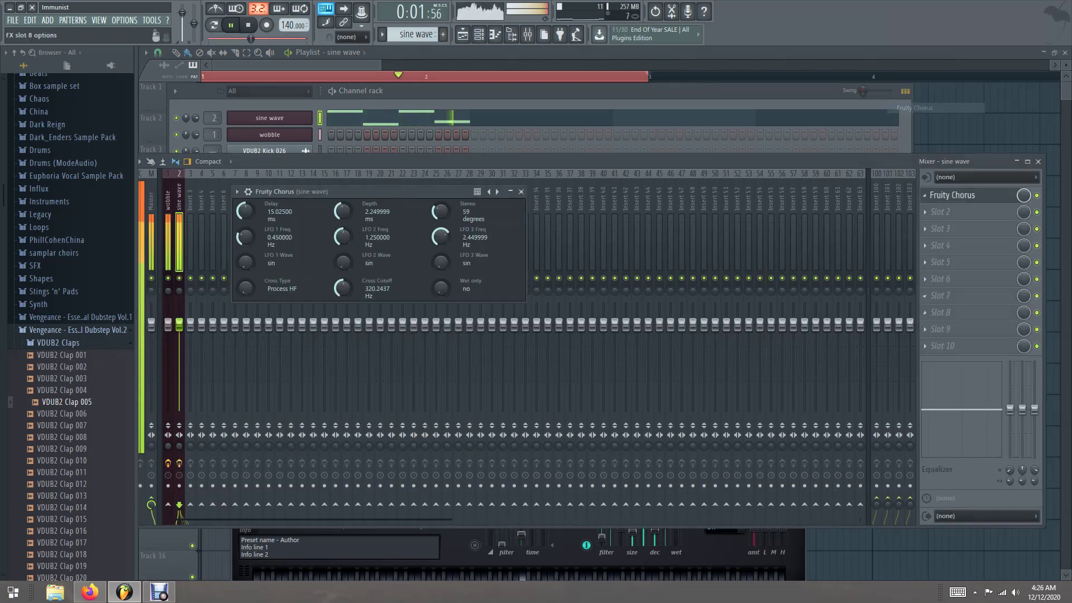
- Load Fruity Parametric EQ 2 in slot 10 of the sine wave track and cut its low frequencies with band 1
click(944, 346)
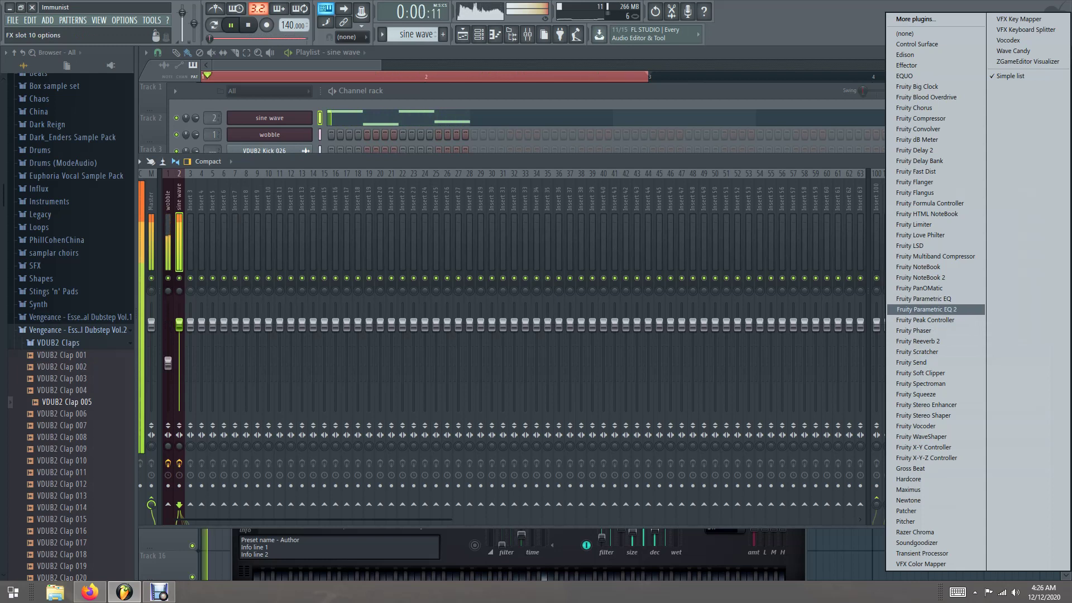
click(926, 309)
drag(298, 296, 498, 315)
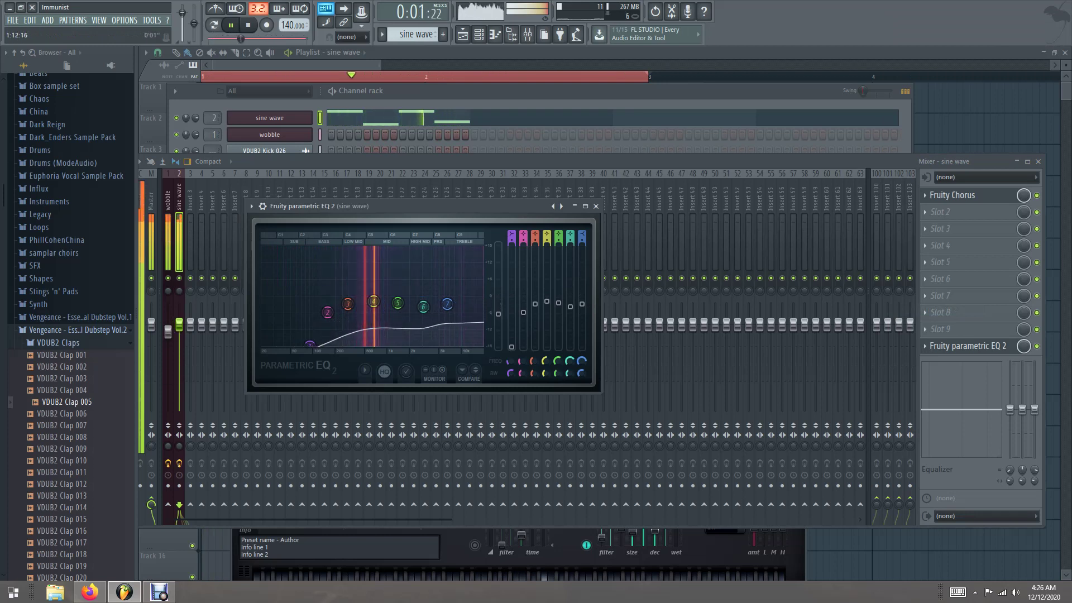
- Lower the start of the Phaser offset automation to zero and shape a triangular peak over the first beat
click(290, 50)
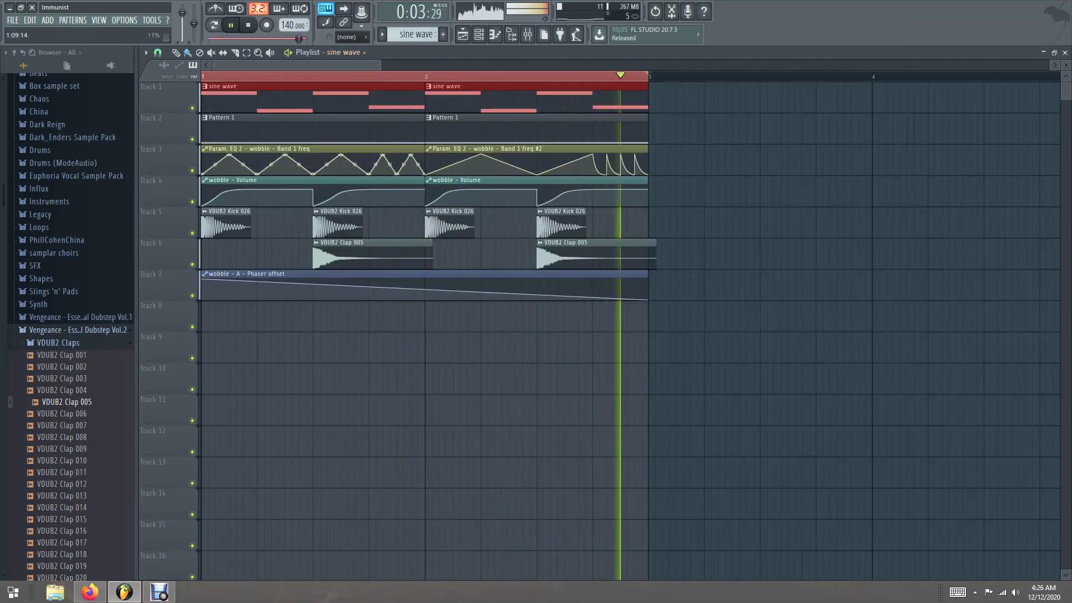
drag(201, 279, 202, 299)
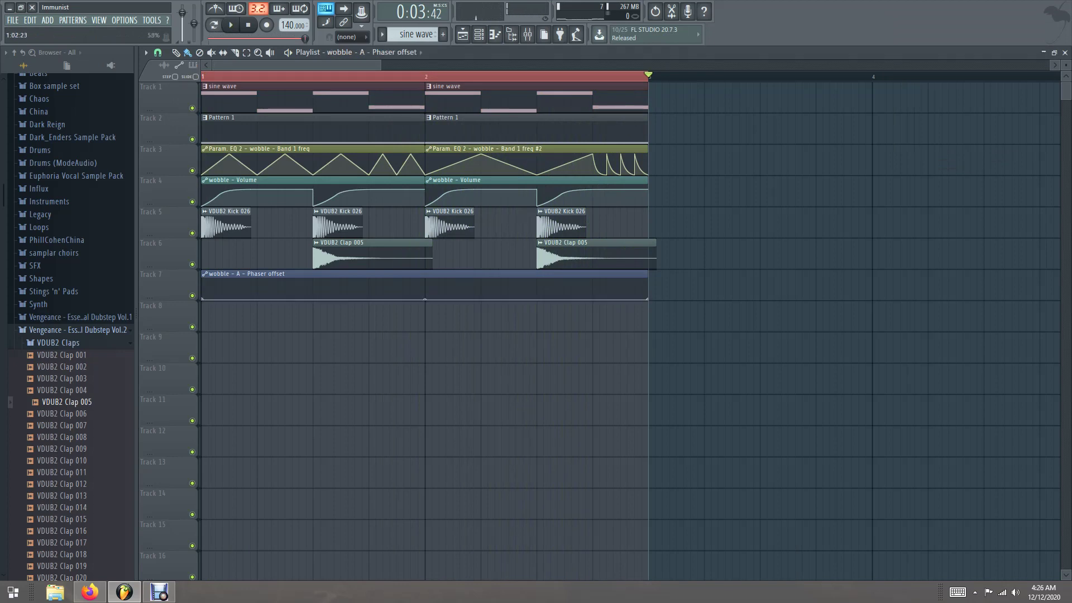
right_click(229, 280)
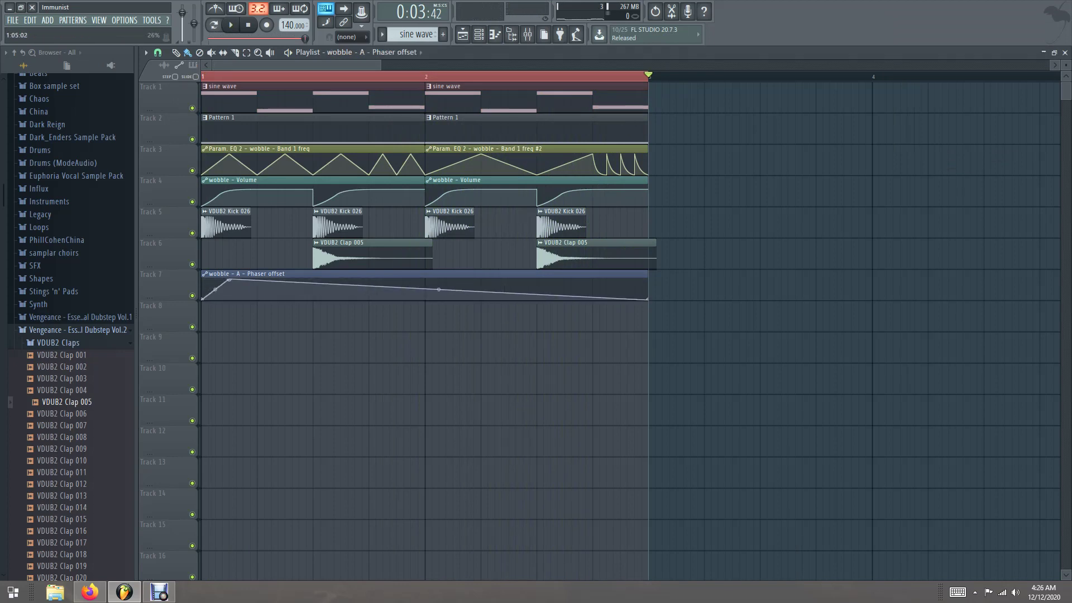
right_click(257, 298)
key(space)
key(space)
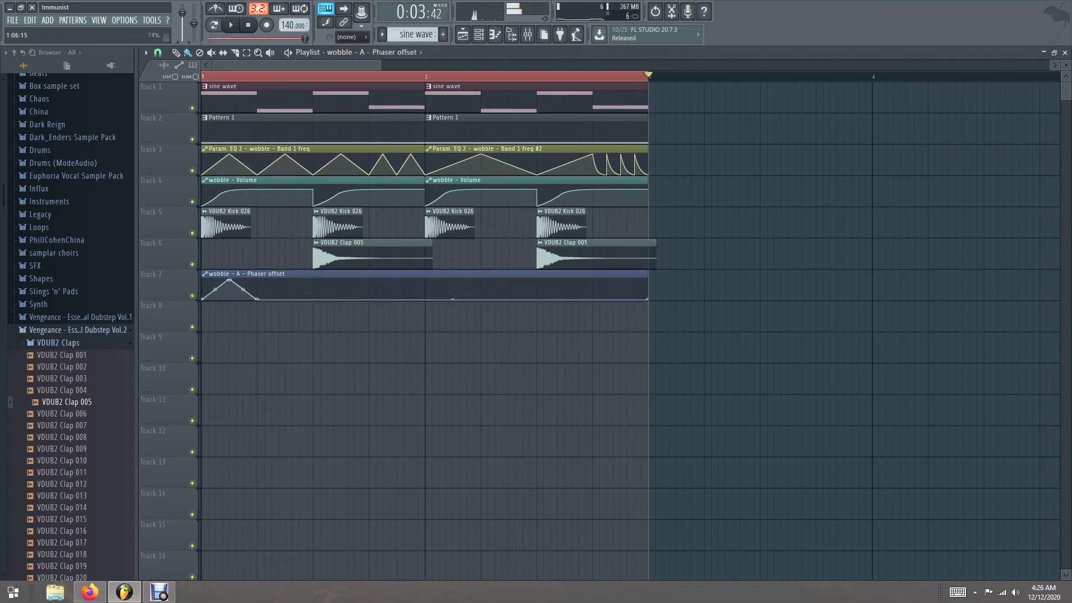
- Add an instant jump to full at beat 2 of the Phaser offset clip, with a dip to zero mid-beat and a rise to beat 3
right_click(263, 280)
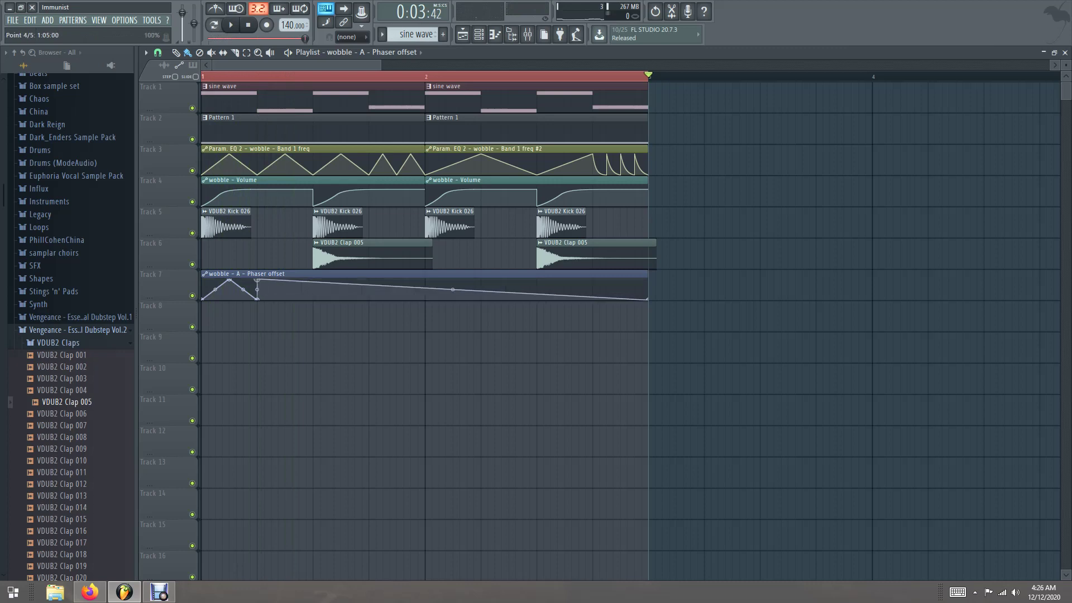
right_click(284, 295)
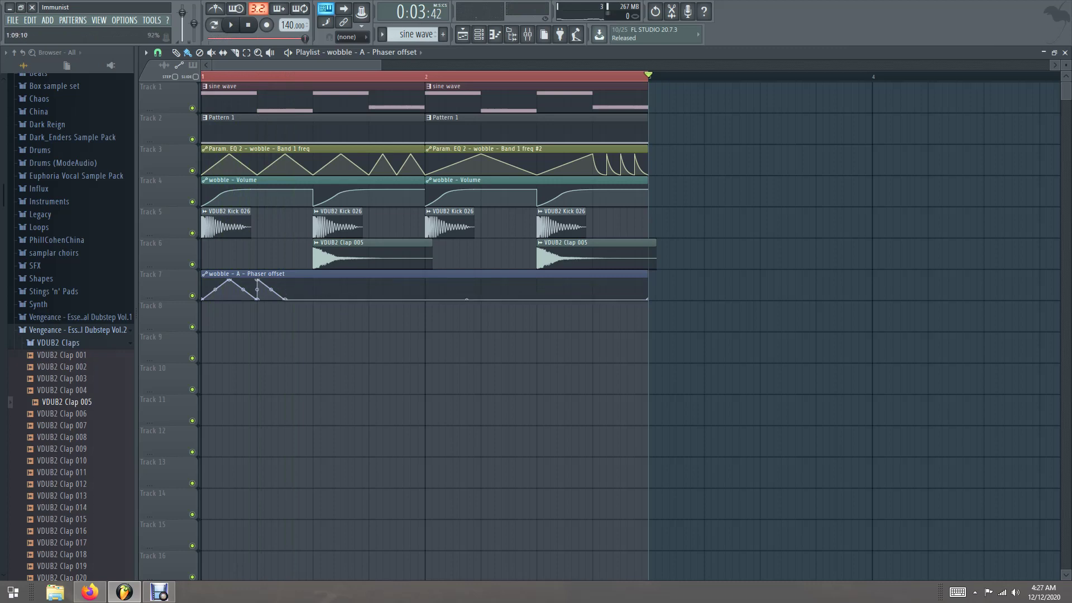
key(ctrl+z)
key(space)
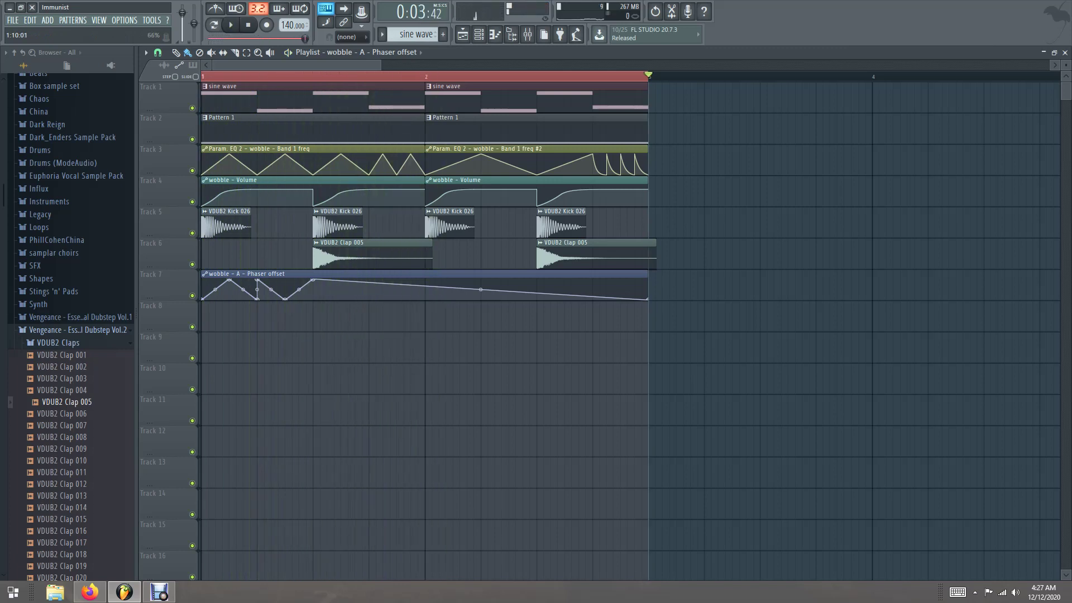
- Add a drop and peak on beat 3 and a ramp up to bar 2 in the Phaser offset clip, and delete its end point
right_click(313, 299)
click(341, 281)
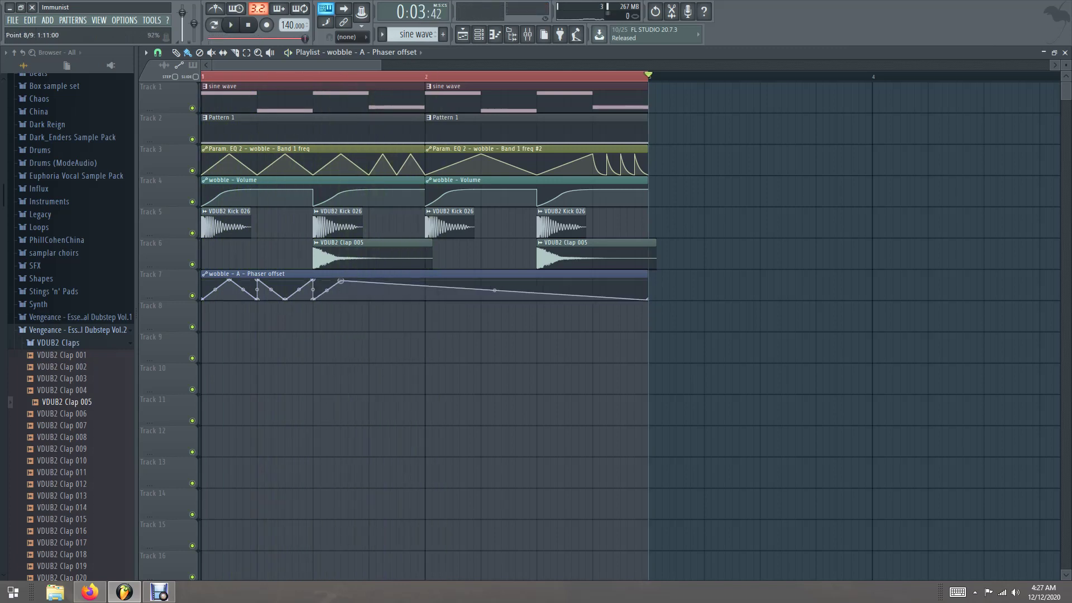
right_click(366, 296)
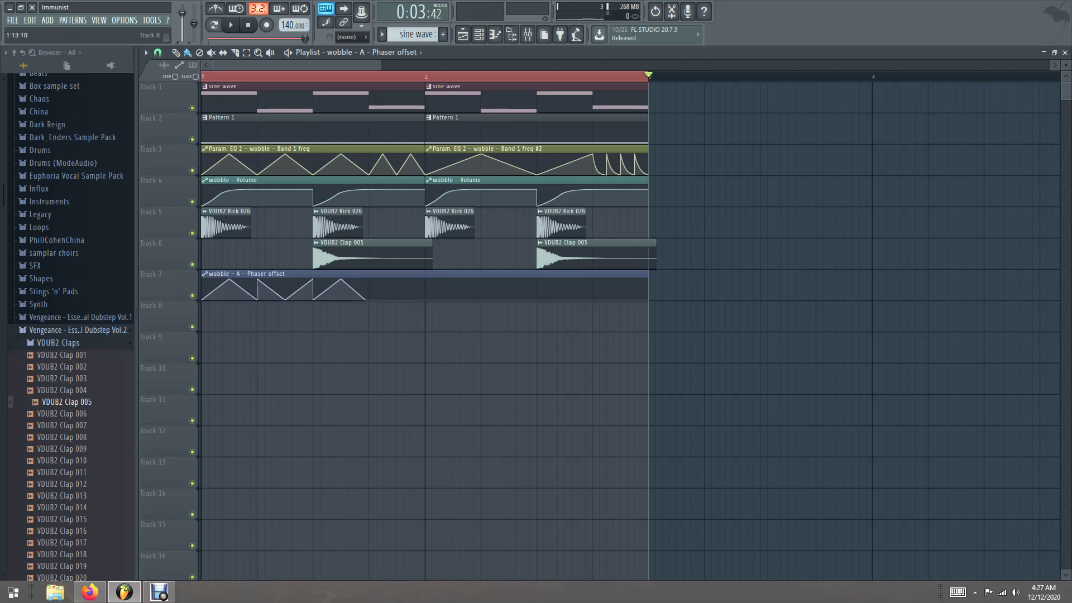
click(426, 280)
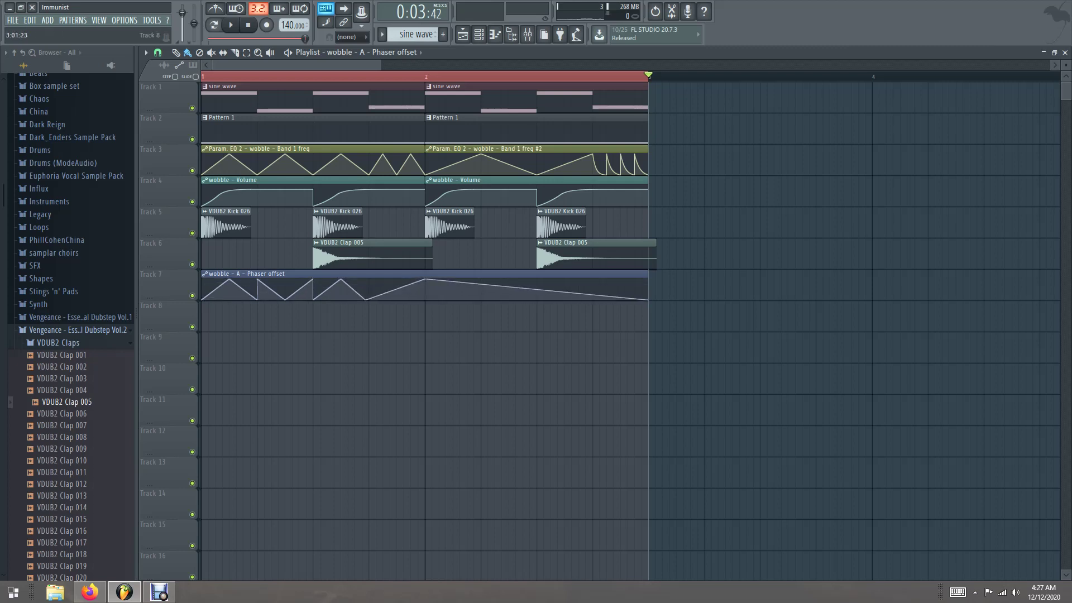
right_click(649, 301)
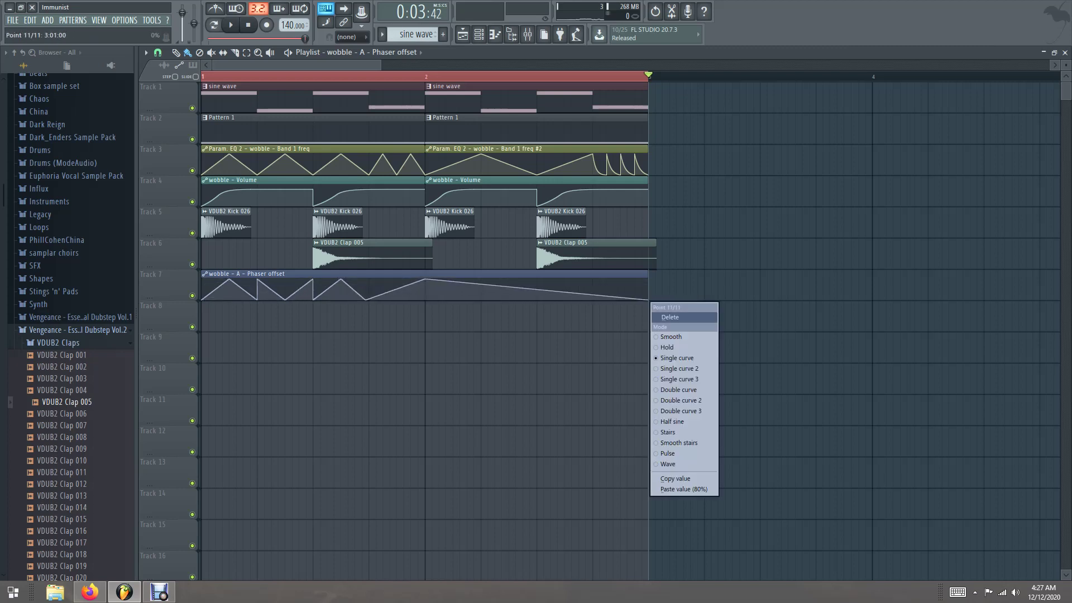
click(669, 317)
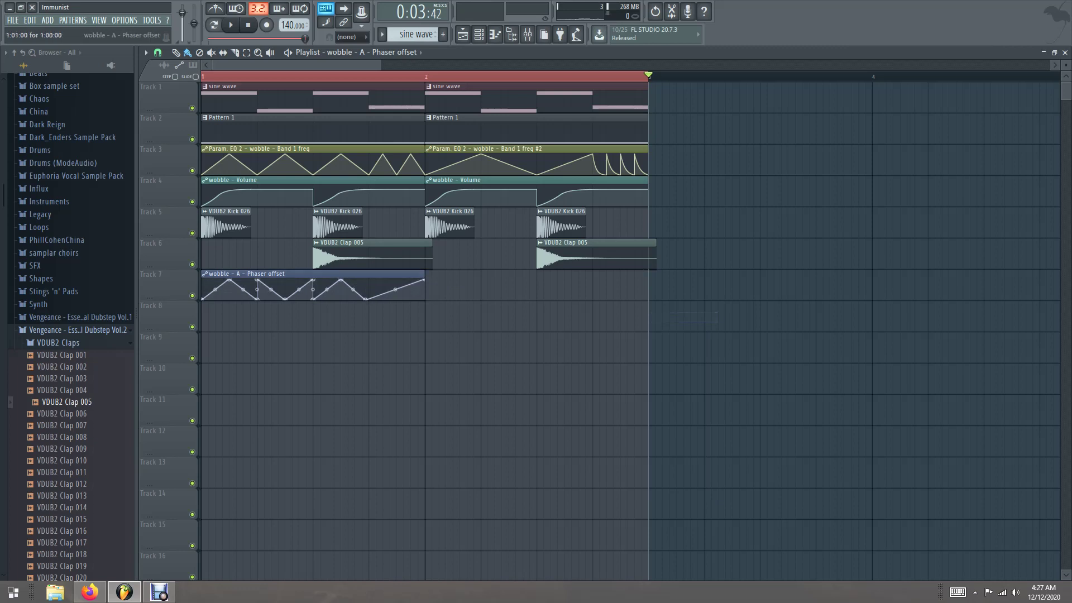
- Duplicate the Phaser offset automation clip into bar 2 on track 7 and play back the two-bar loop
click(440, 285)
drag(450, 285, 435, 285)
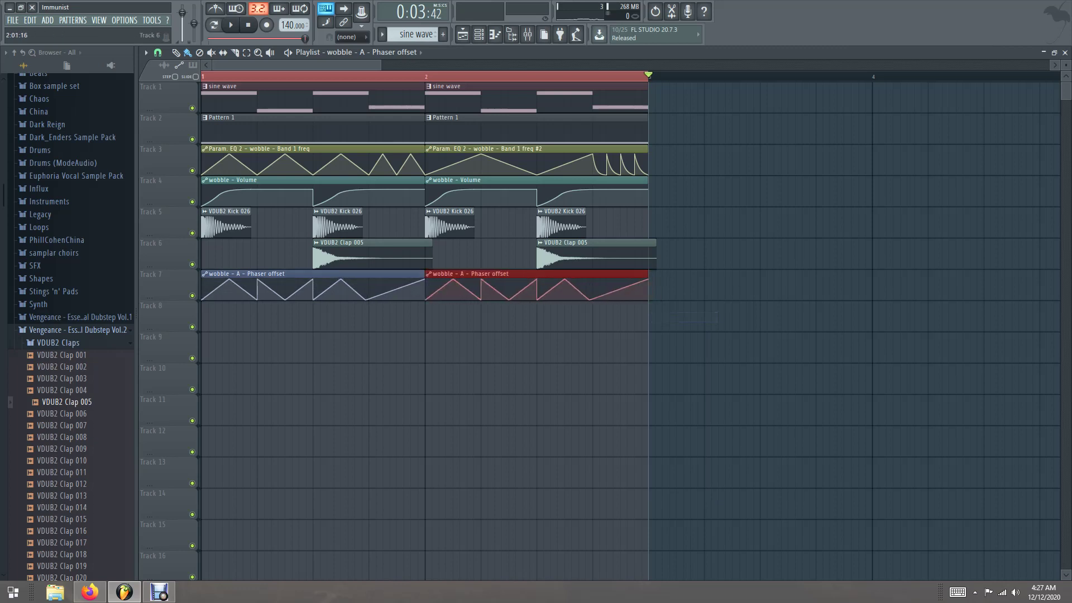
key(space)
key(space)
key(space)
key(ctrl+d)
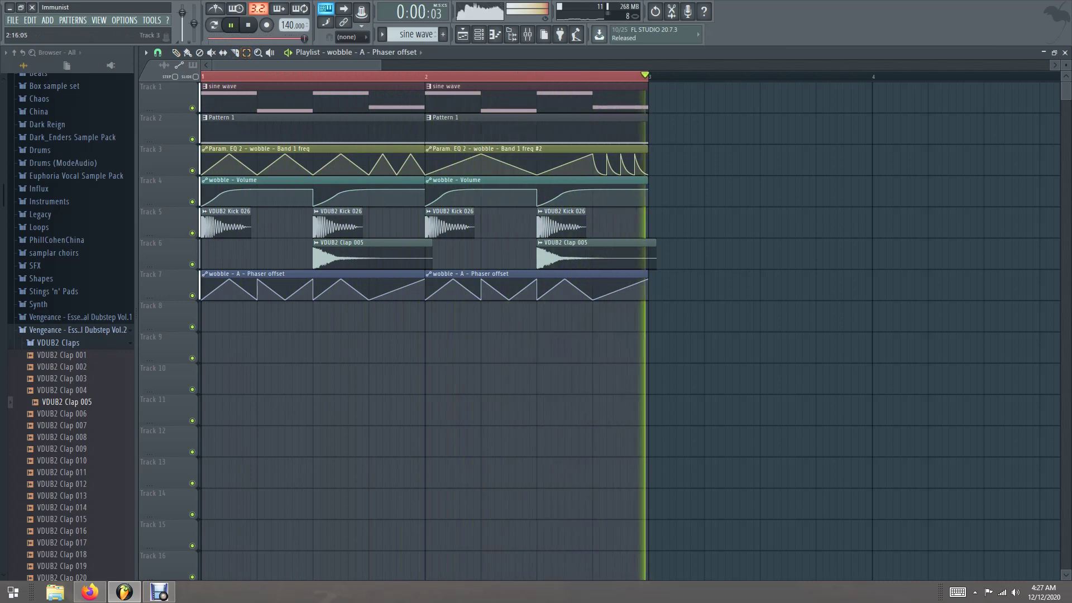
key(space)
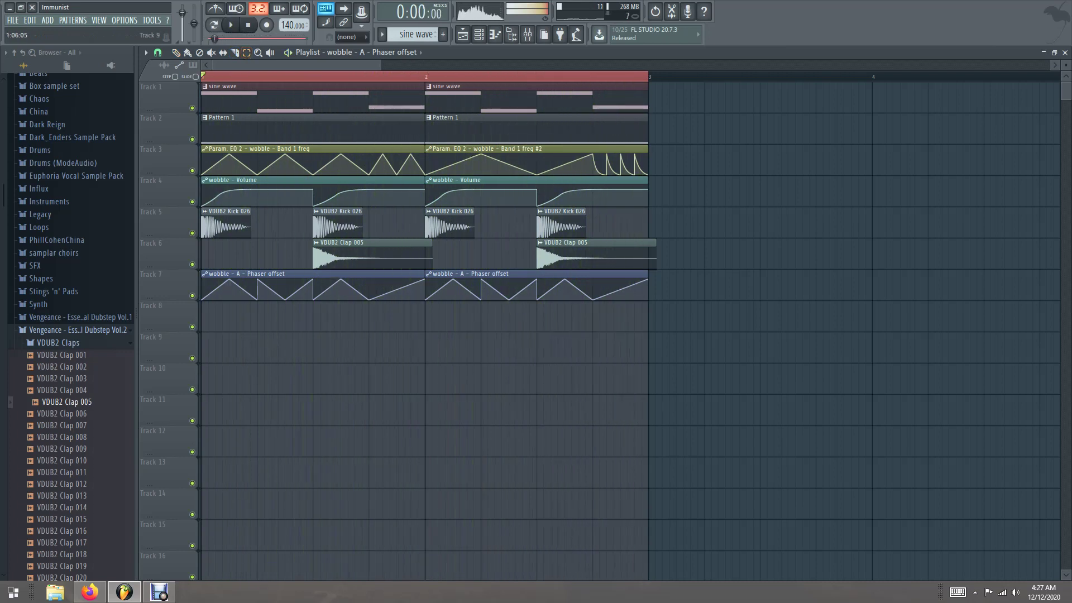
- Collapse the Vengeance sample pack and open the Dry folder of Tonal One Shots in the Euphoria Vocal Sample Pack
click(58, 343)
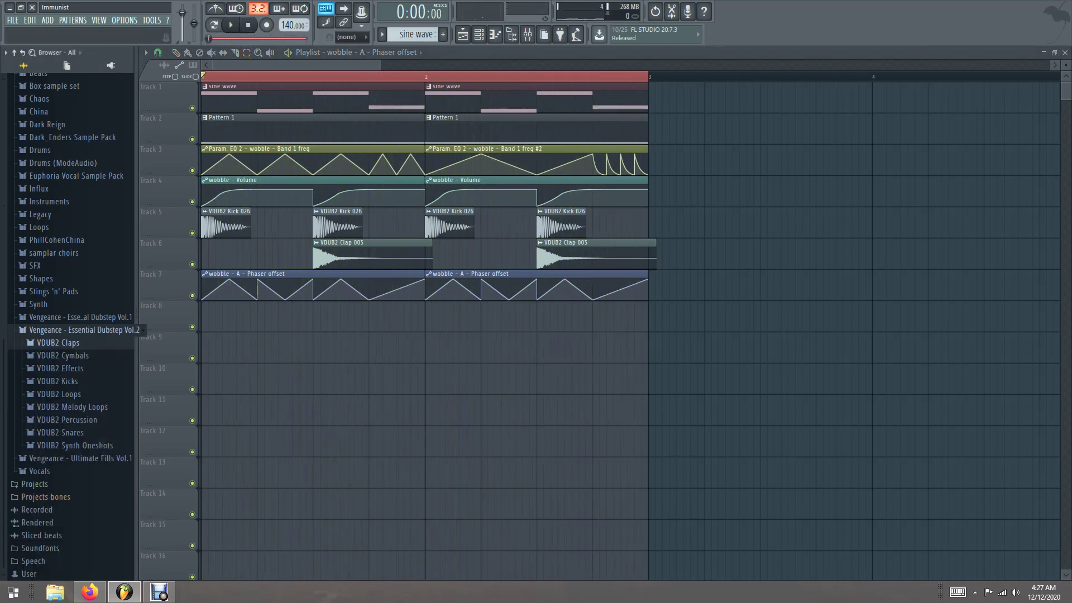
click(67, 330)
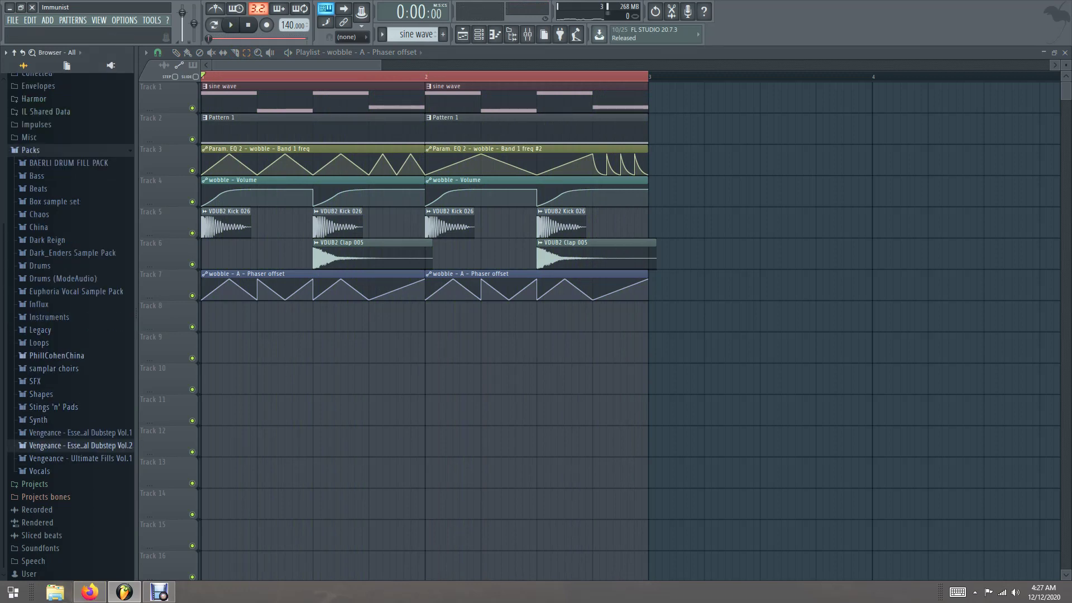
click(67, 290)
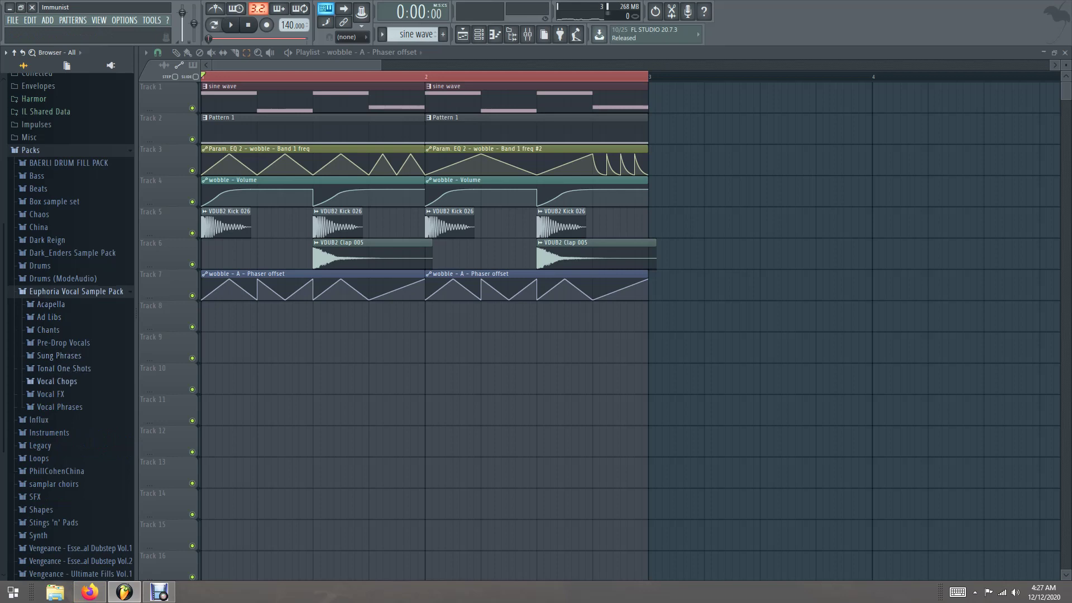
click(67, 381)
click(67, 265)
click(64, 253)
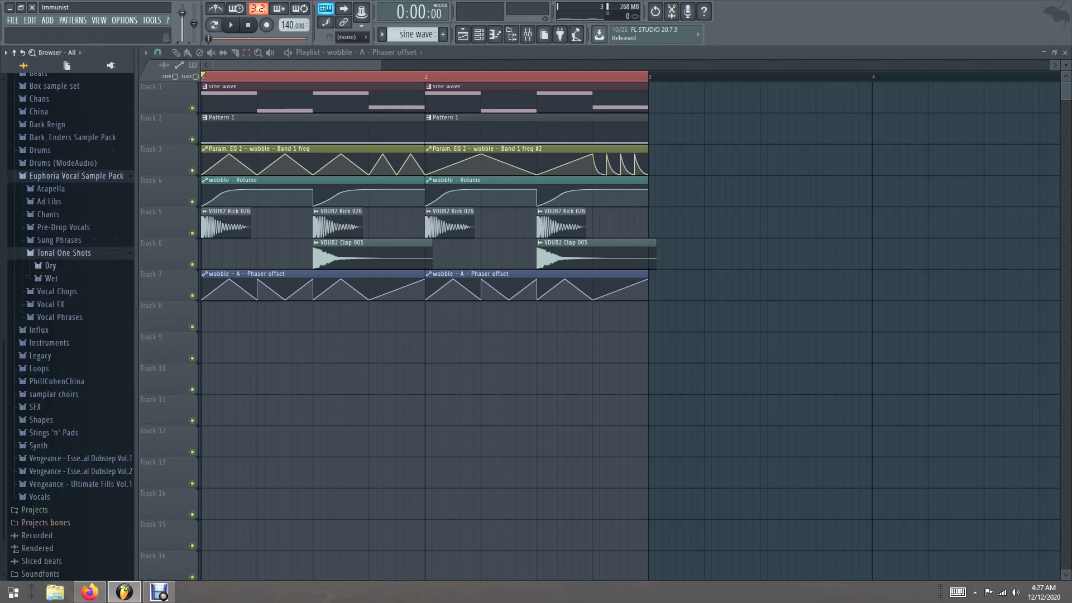
click(50, 266)
- Audition the Cymatics Euphoria dry one shots in order and place One Shot 13 - A# at bar 1 on track 8
click(84, 278)
click(84, 289)
click(84, 301)
click(84, 313)
click(83, 324)
click(84, 336)
click(84, 348)
click(83, 359)
click(84, 371)
click(83, 383)
click(84, 394)
click(84, 407)
click(84, 418)
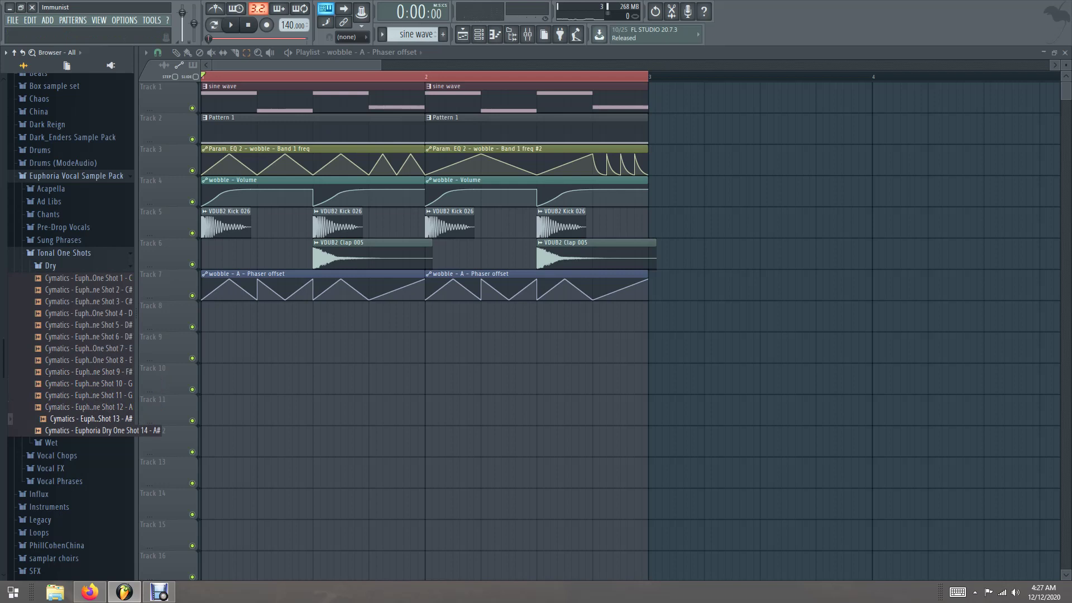
drag(84, 418, 211, 317)
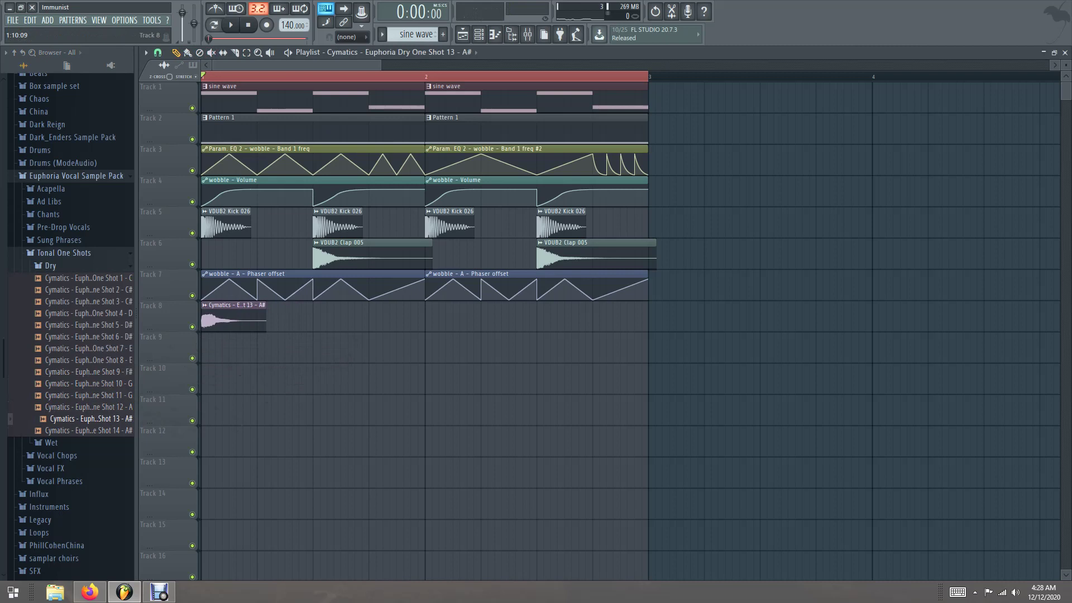
- Place Euphoria Dry One Shot 8 - E at beat 3 of bar 1 and One Shot 6 - D# at the start of bar 2 on track 8
click(90, 360)
drag(83, 360, 316, 317)
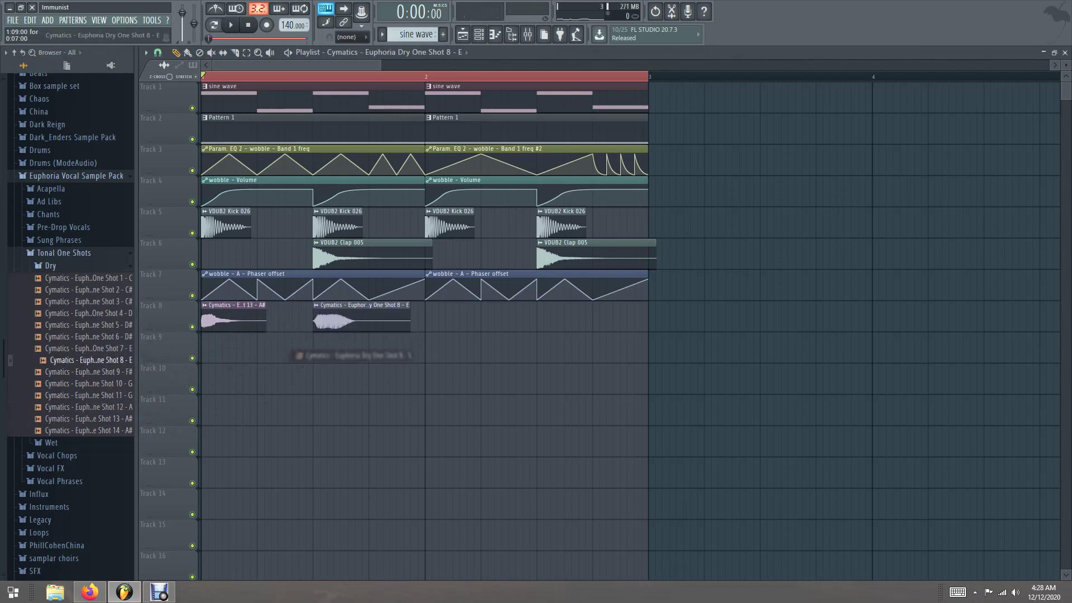
click(83, 337)
drag(84, 337, 430, 319)
- Audition more dry one shots and place One Shot 14 - A# at beat 3 of bar 2 on track 8
click(83, 312)
click(84, 382)
click(84, 395)
click(88, 419)
click(88, 430)
click(88, 419)
drag(90, 430, 539, 319)
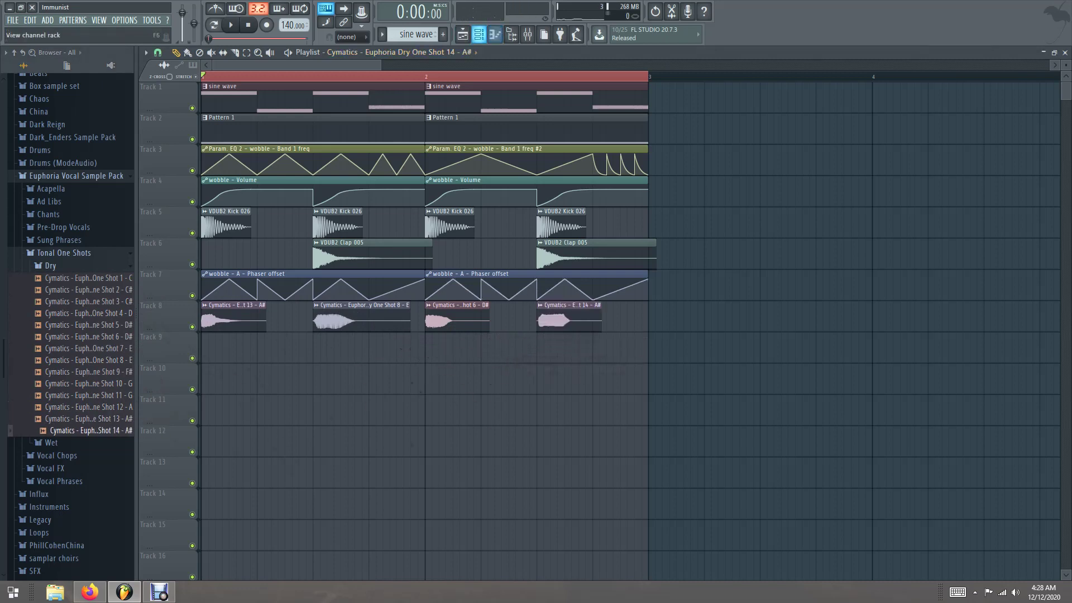
- Start the loop and route all four Cymatics one shot channels to mixer track 3
key(space)
key(F6)
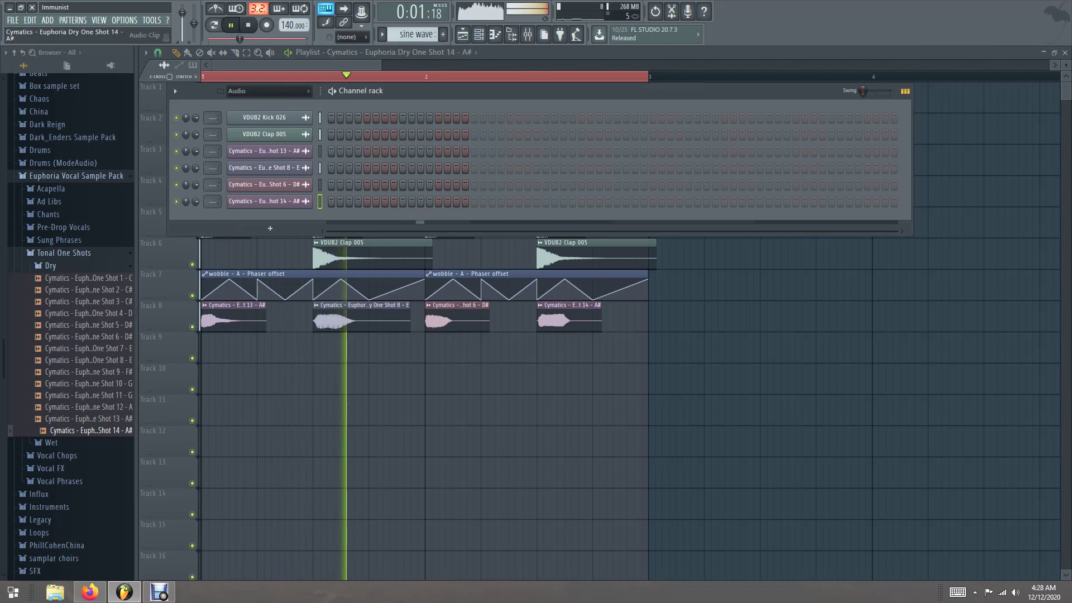
click(264, 151)
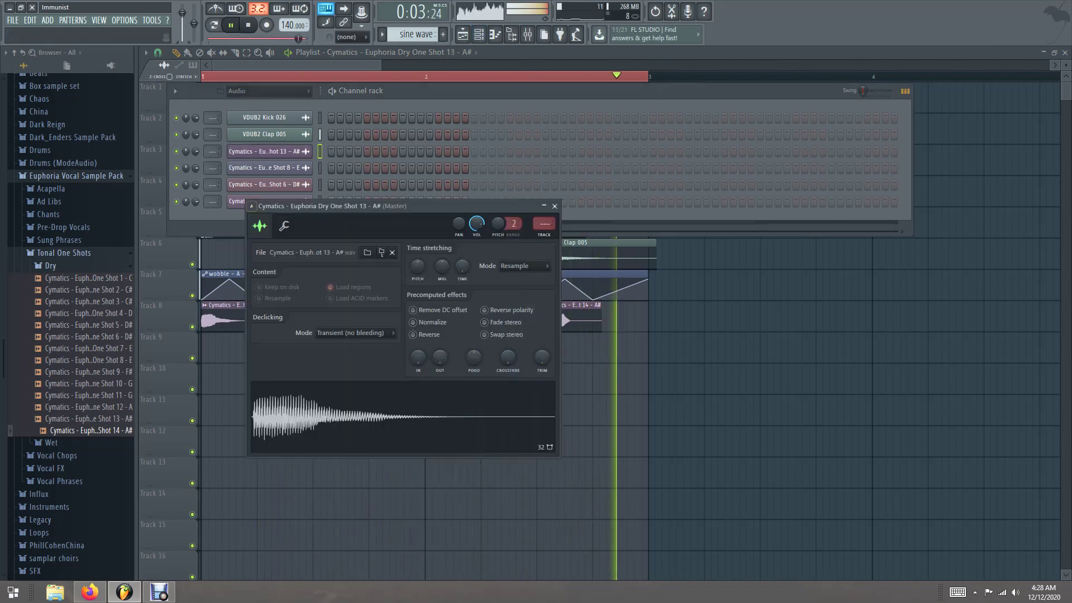
click(251, 206)
click(417, 242)
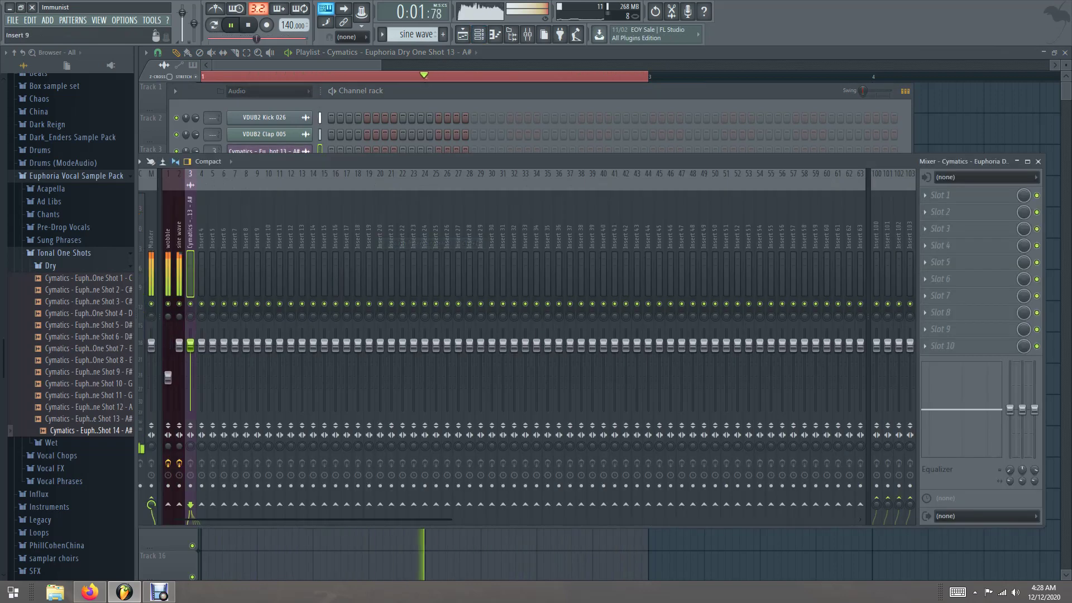
mouse_move(213, 168)
mouse_down()
mouse_move(213, 150)
mouse_move(213, 167)
mouse_up()
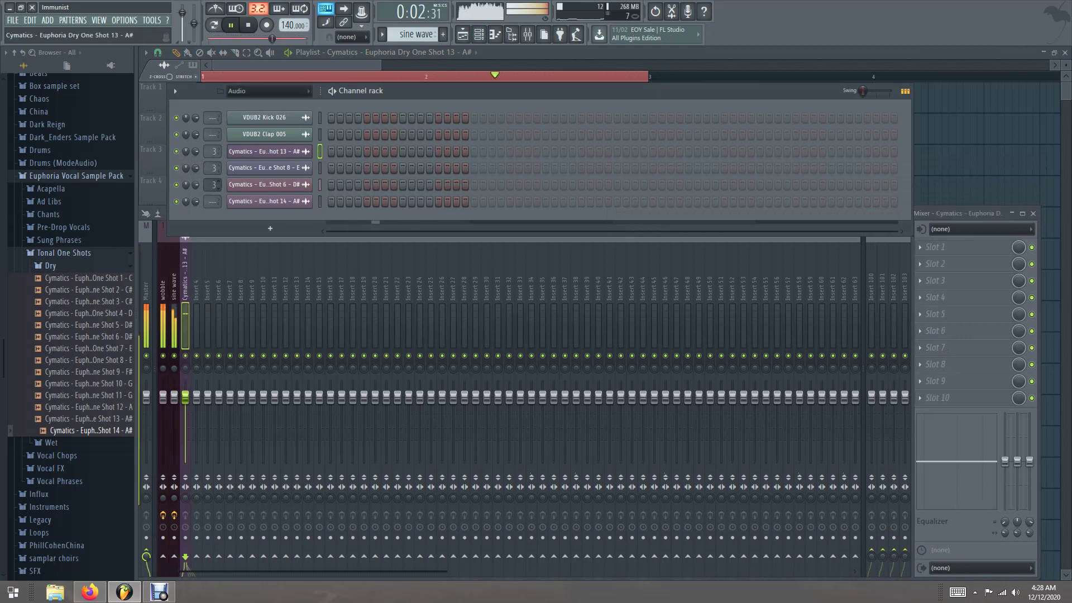
scroll(212, 201, up, 3)
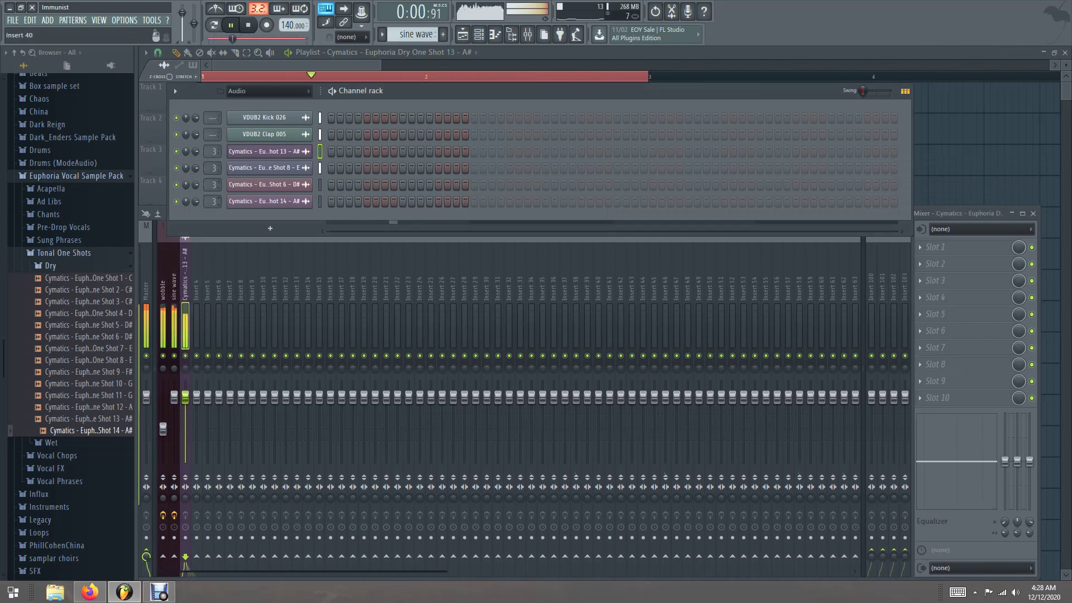
- Load Fruity Delay 2 in slot 1 of the one shots' mixer track and set its time to .013
click(935, 247)
click(935, 150)
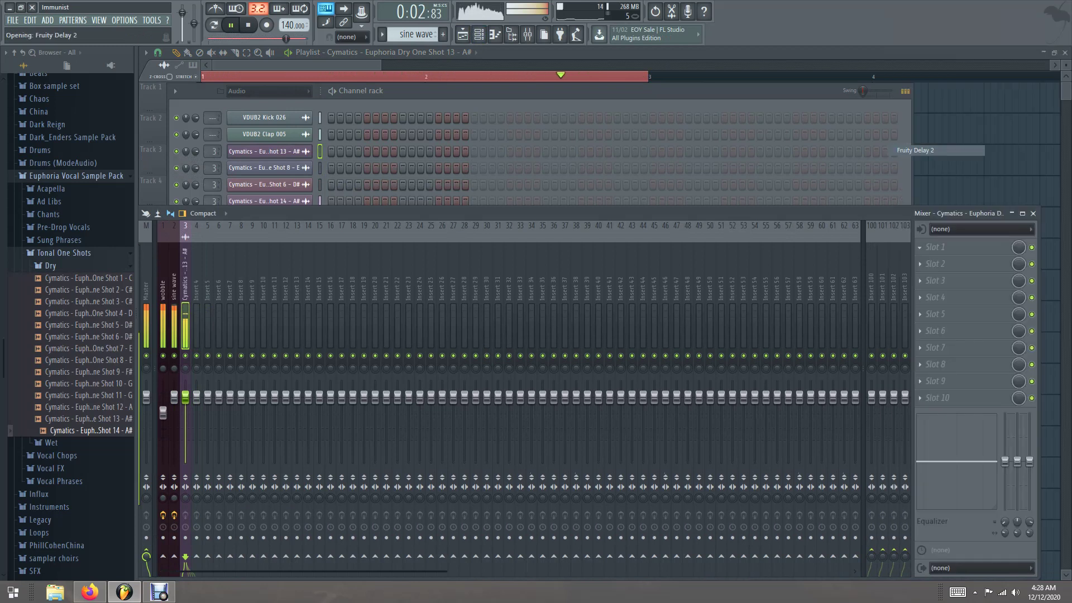
right_click(304, 136)
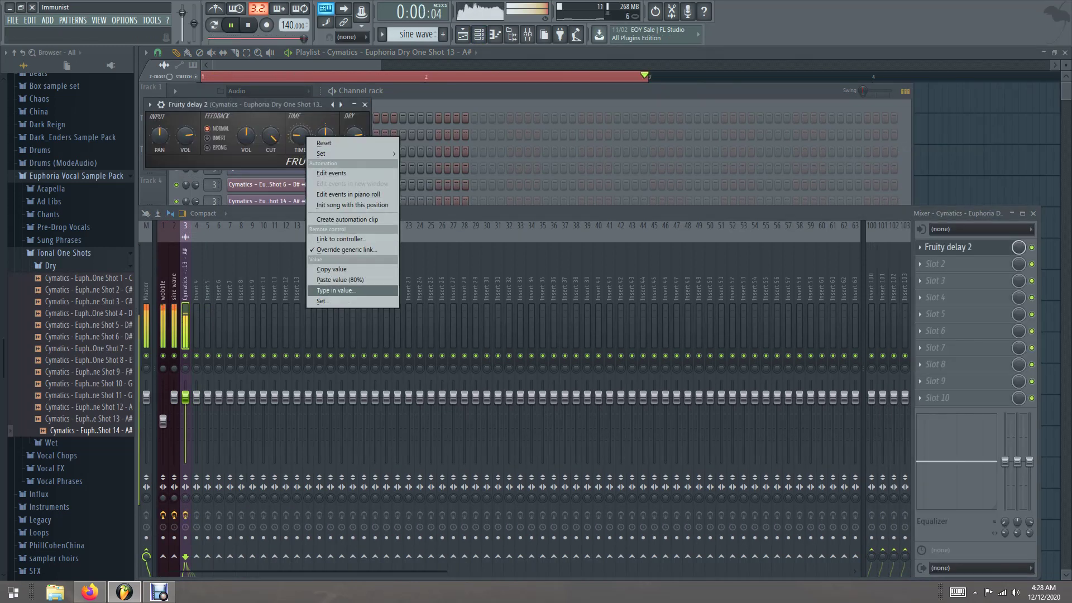
click(336, 290)
text(.013)
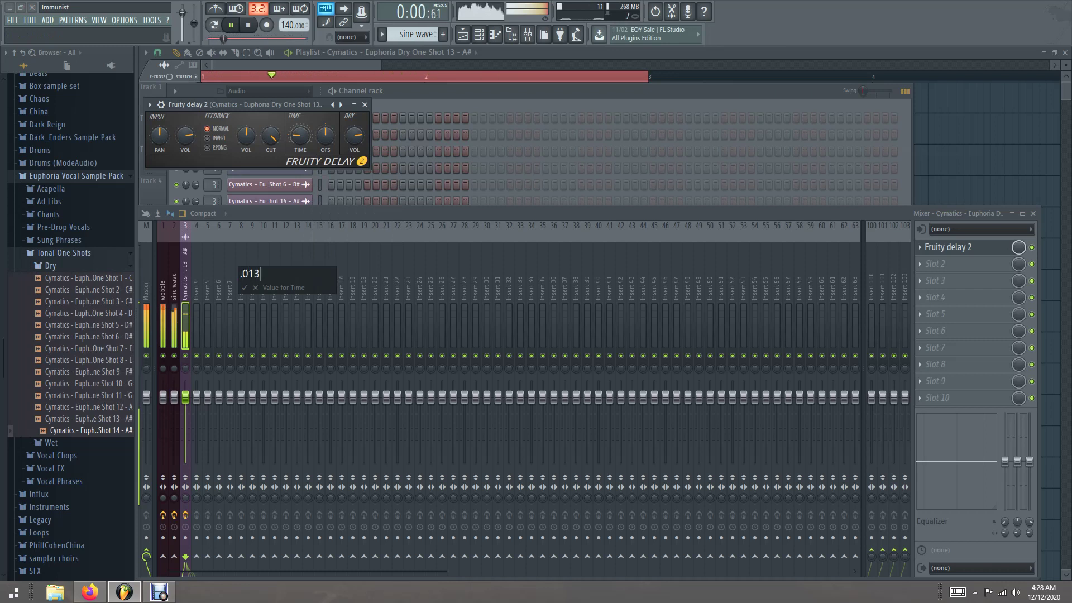
key(Return)
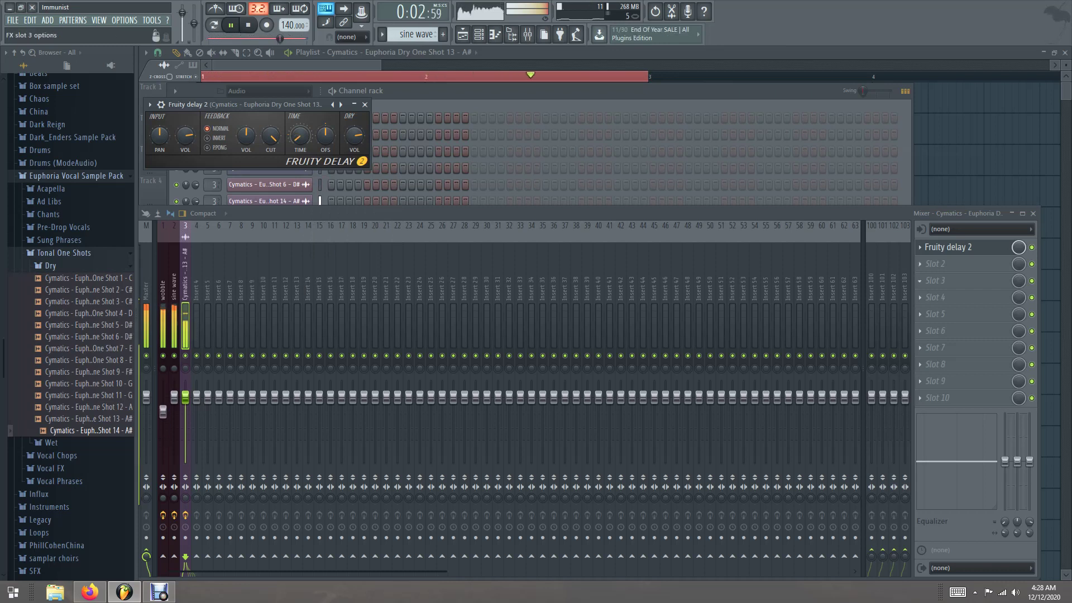
- Load Vocodex in slot 2, reduce it to 5 bands, and raise its order, bandwidth, formant and unison settings
click(920, 263)
key(Escape)
click(919, 263)
click(1009, 40)
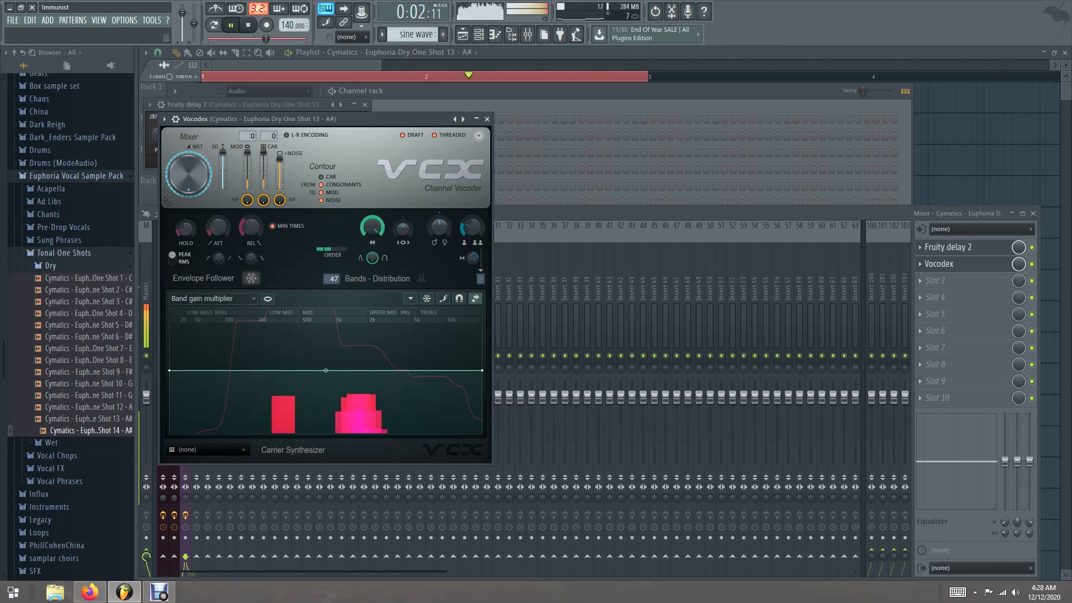
click(343, 249)
drag(331, 278, 331, 313)
drag(402, 228, 440, 198)
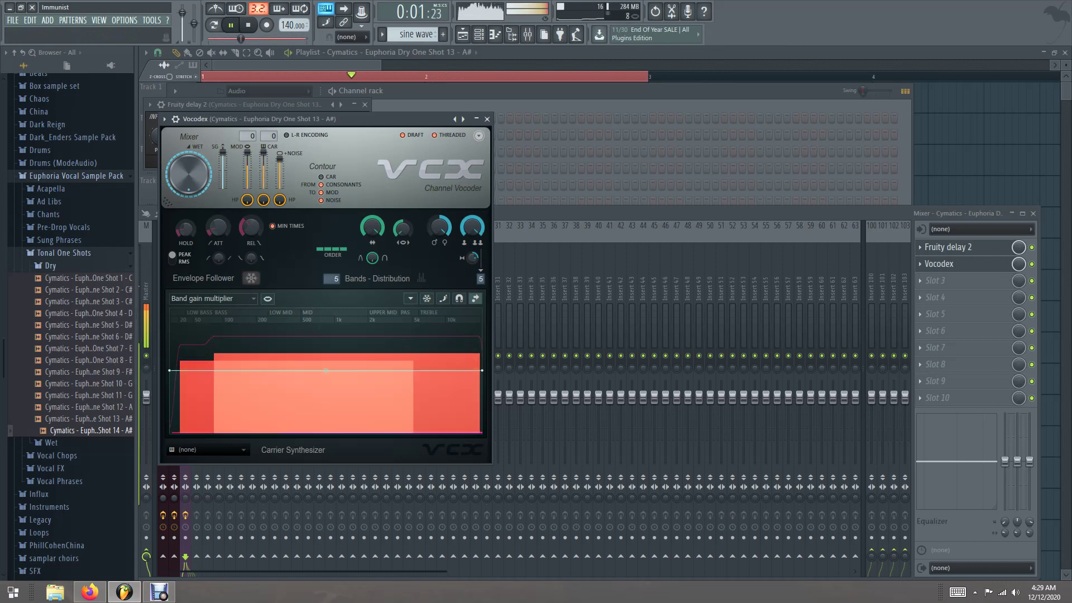
- Raise the time-stretching pitch of the four Cymatics one shot channels, from One Shot 13 through One Shot 14
key(F5)
click(479, 34)
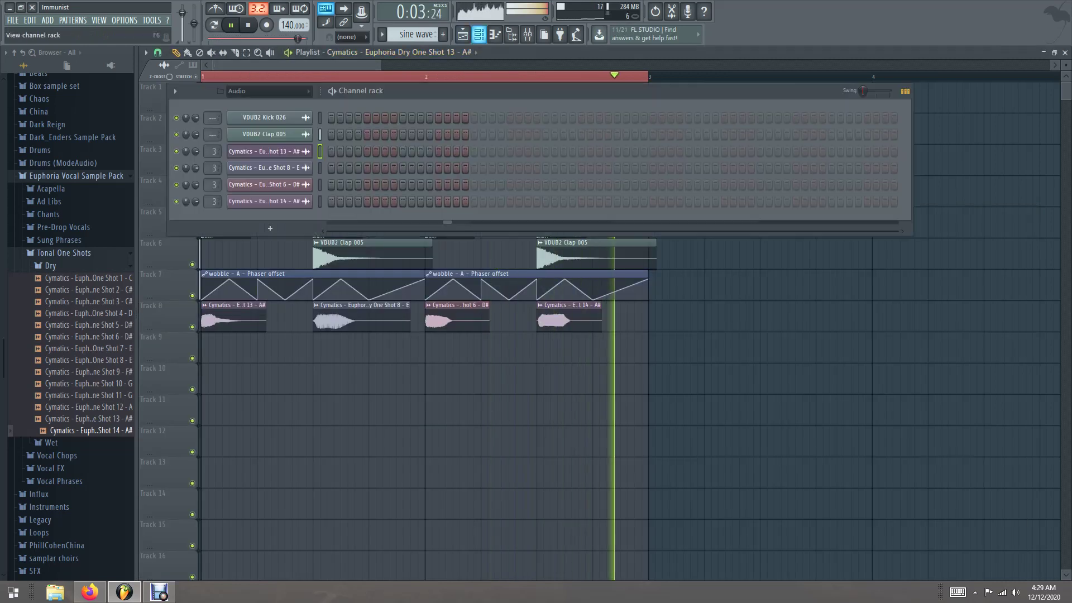
click(263, 151)
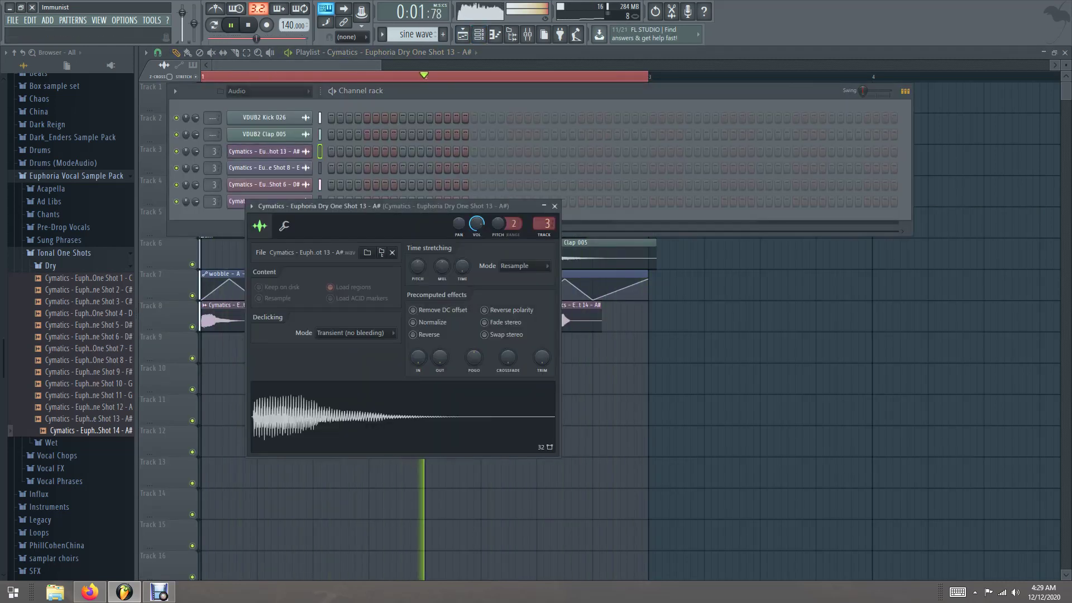
drag(417, 266, 417, 243)
click(263, 168)
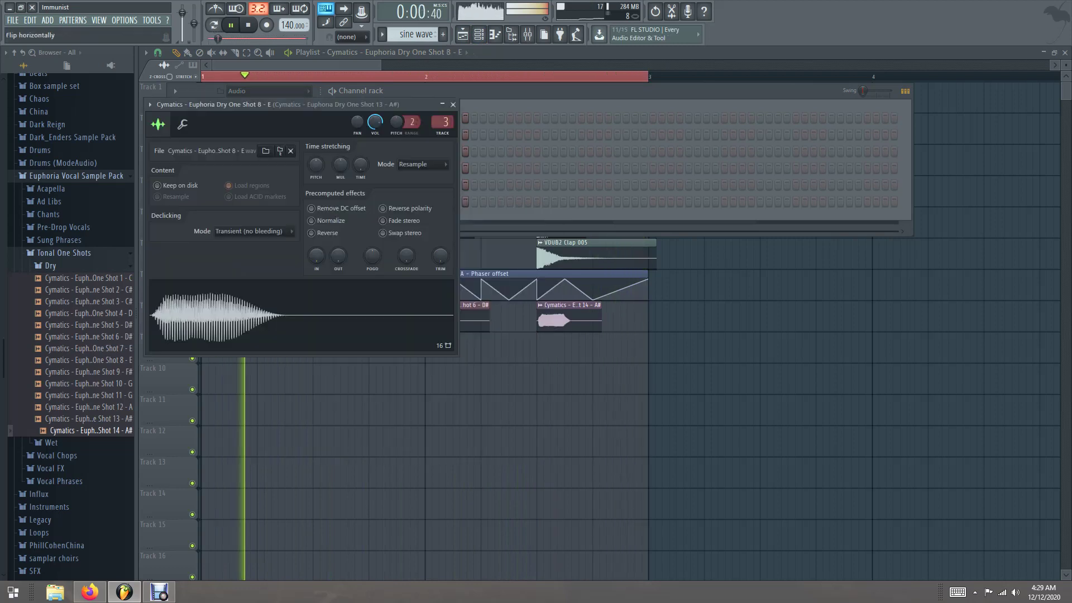
drag(316, 165, 532, 154)
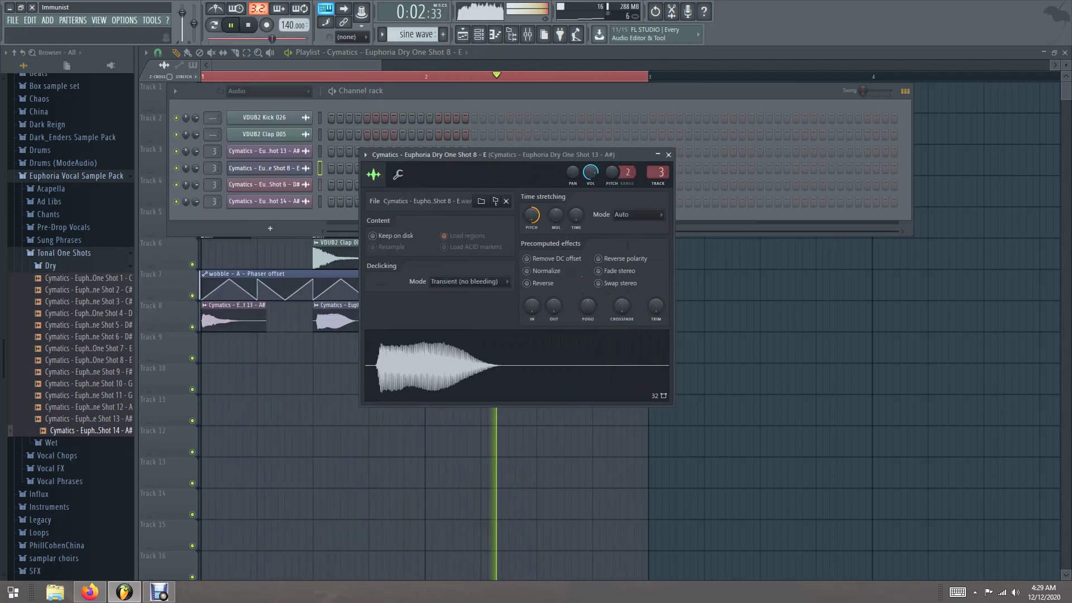
click(264, 184)
drag(331, 178, 492, 139)
click(264, 201)
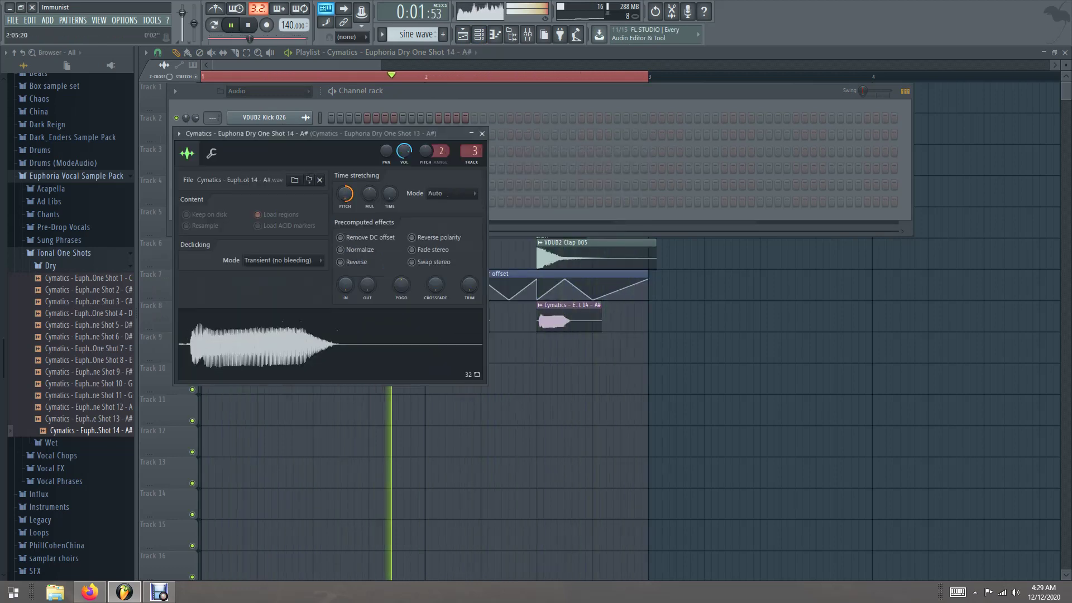
- Load a second Fruity Delay 2 in slot 3 of the one shots' mixer track
click(526, 34)
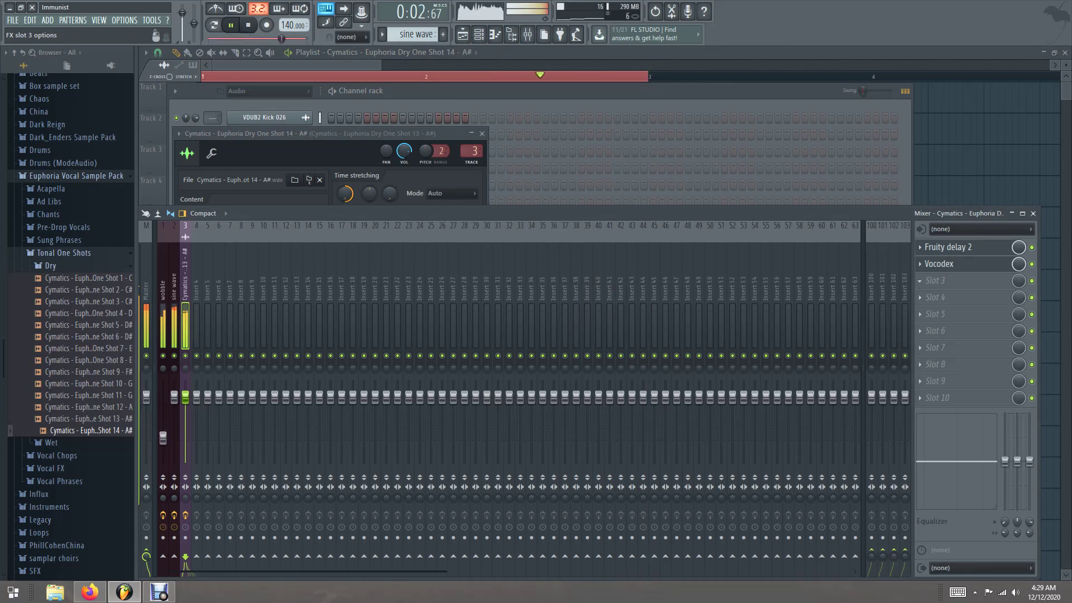
click(949, 280)
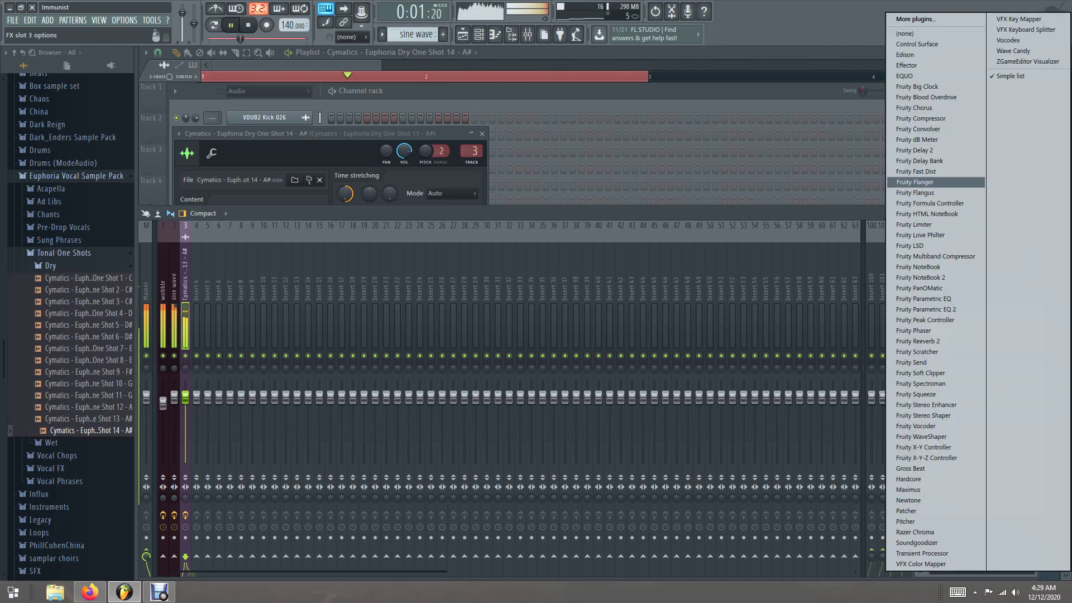
click(916, 150)
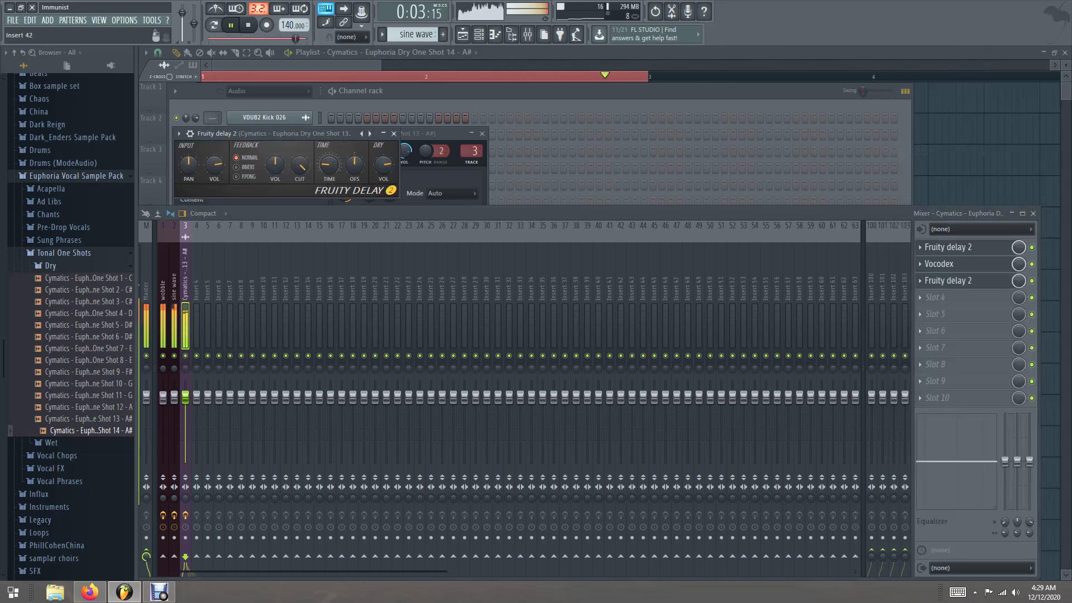
- Select every clip in the playlist and move them all down one track
key(F5)
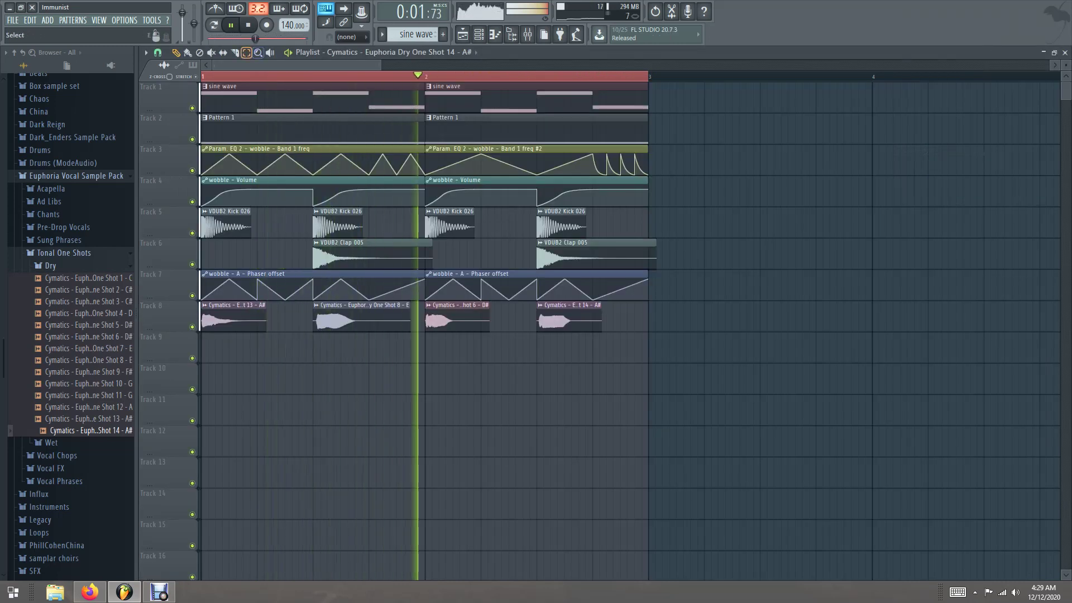
key(ctrl+a)
drag(201, 330, 202, 393)
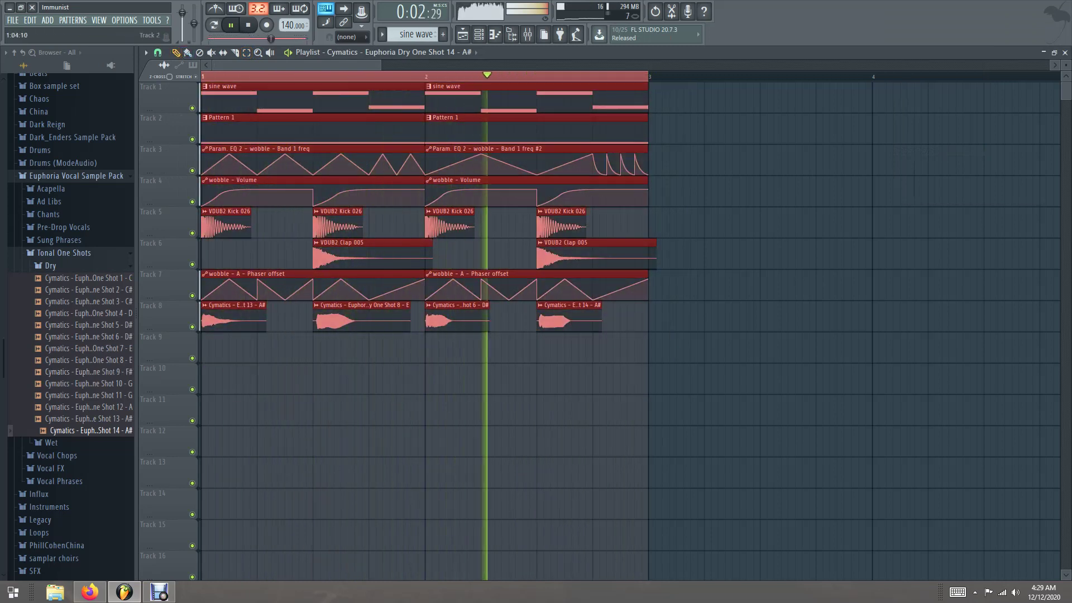
drag(248, 129, 248, 159)
- Rename Pattern 1 as wobble and stop the playback
click(204, 149)
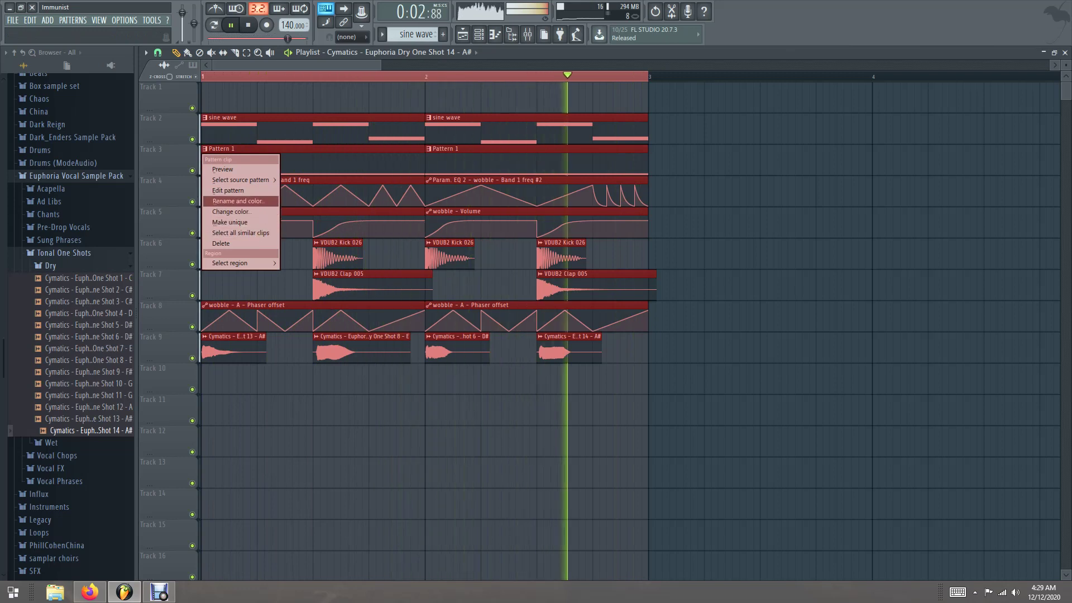
click(237, 201)
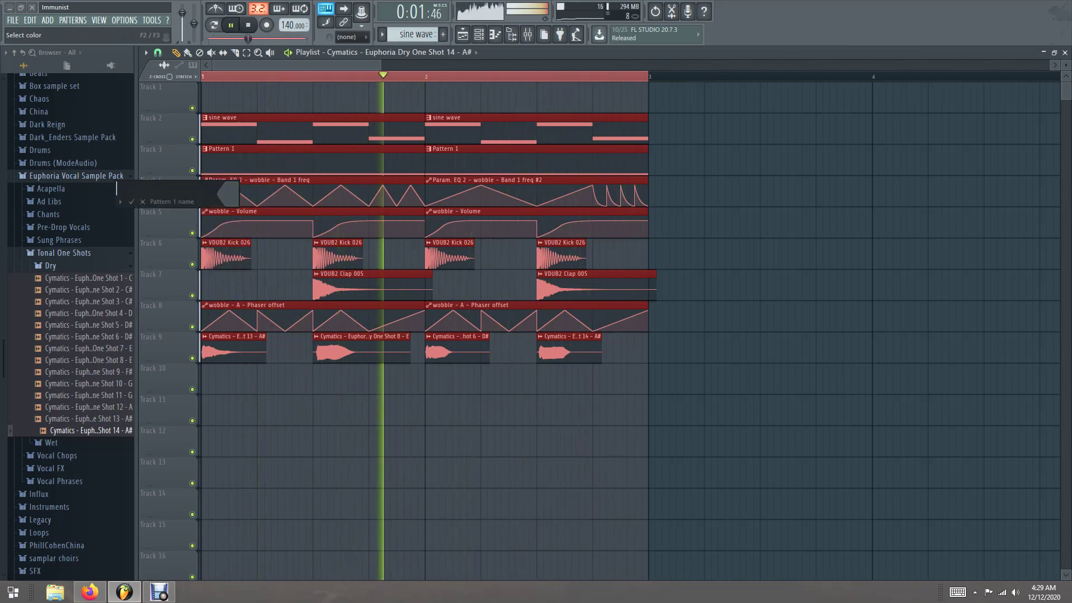
text(wobbl)
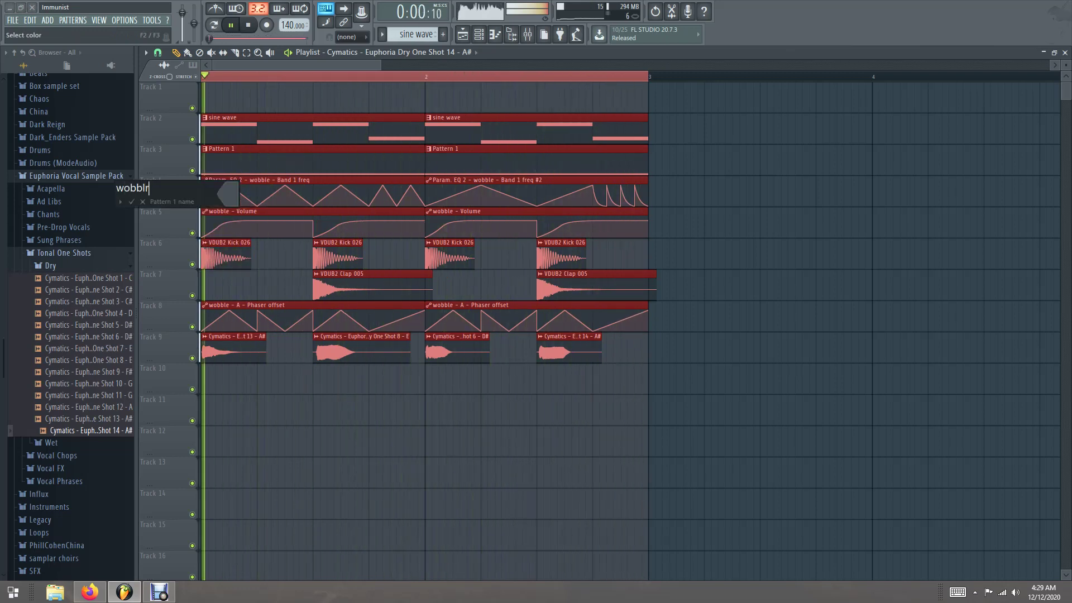
text(e)
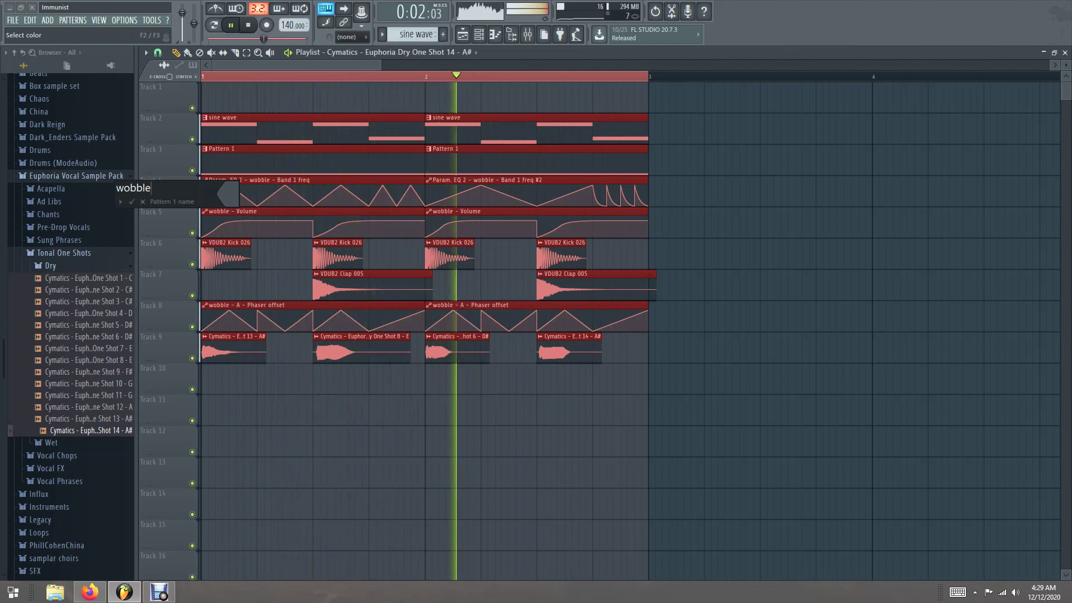
key(Return)
key(space)
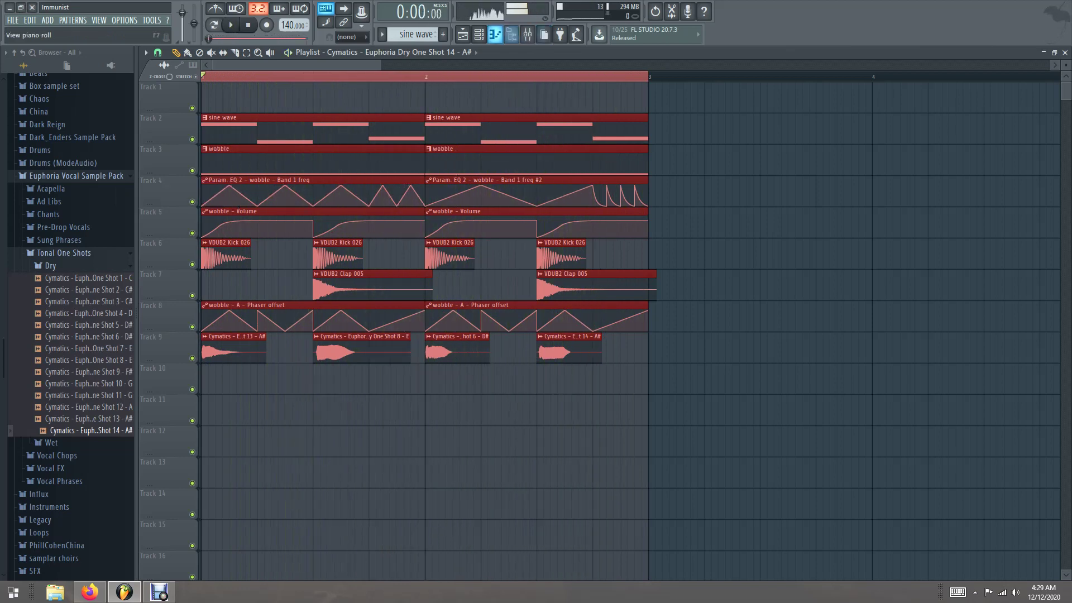
- Bring up the channel rack and create a new pattern named saw
key(F6)
click(269, 91)
click(269, 103)
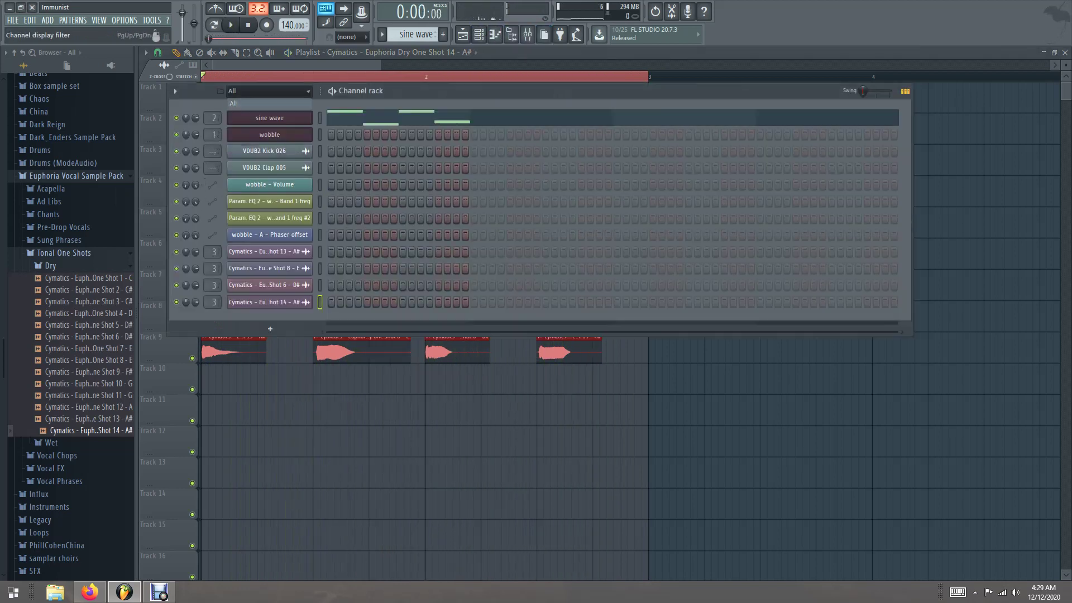
click(443, 34)
text(saw)
key(Return)
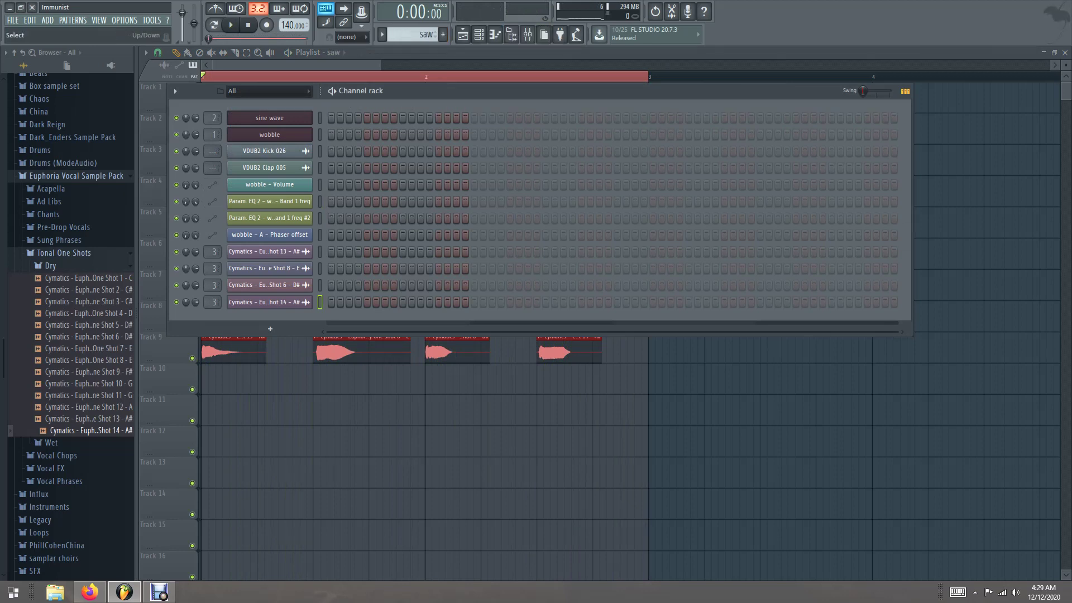
- Check the sine wave channel's Harmor settings and insert a new Harmor channel above it
click(269, 117)
drag(311, 383, 311, 357)
drag(355, 396, 315, 390)
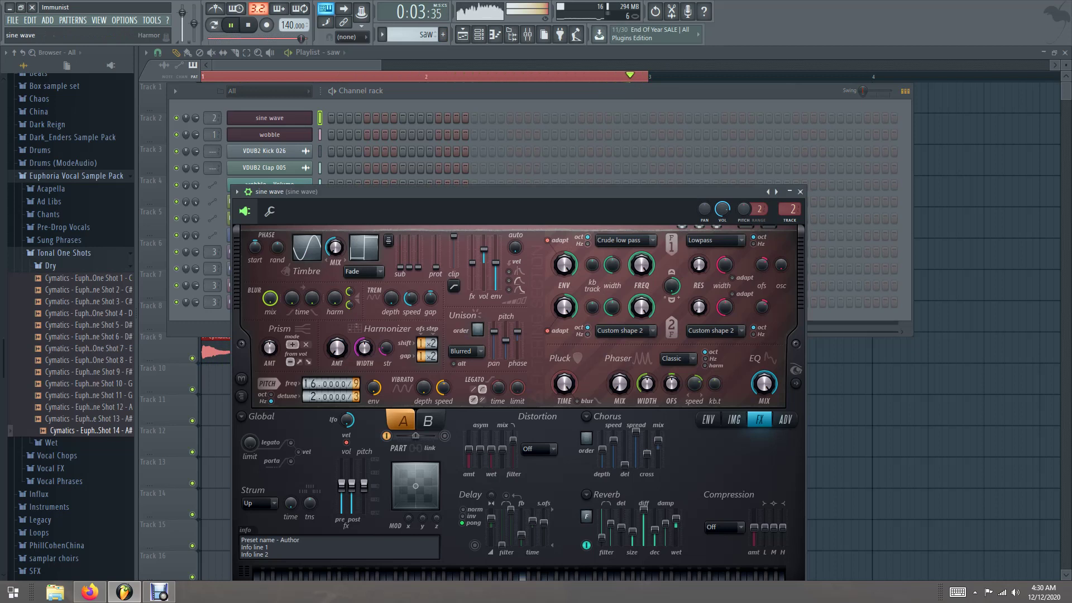
right_click(310, 118)
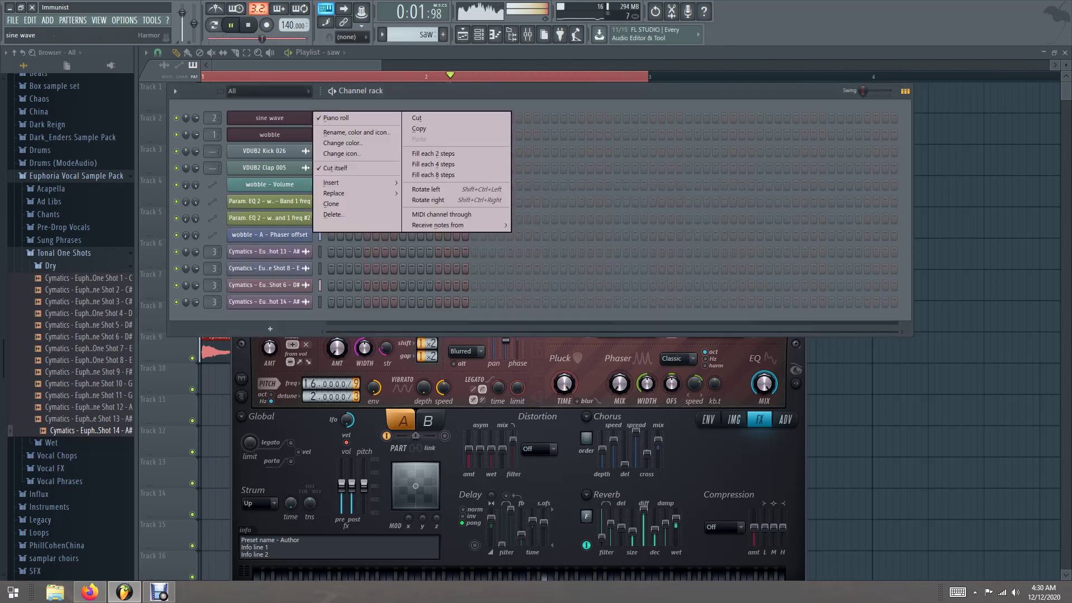
mouse_move(357, 182)
click(423, 352)
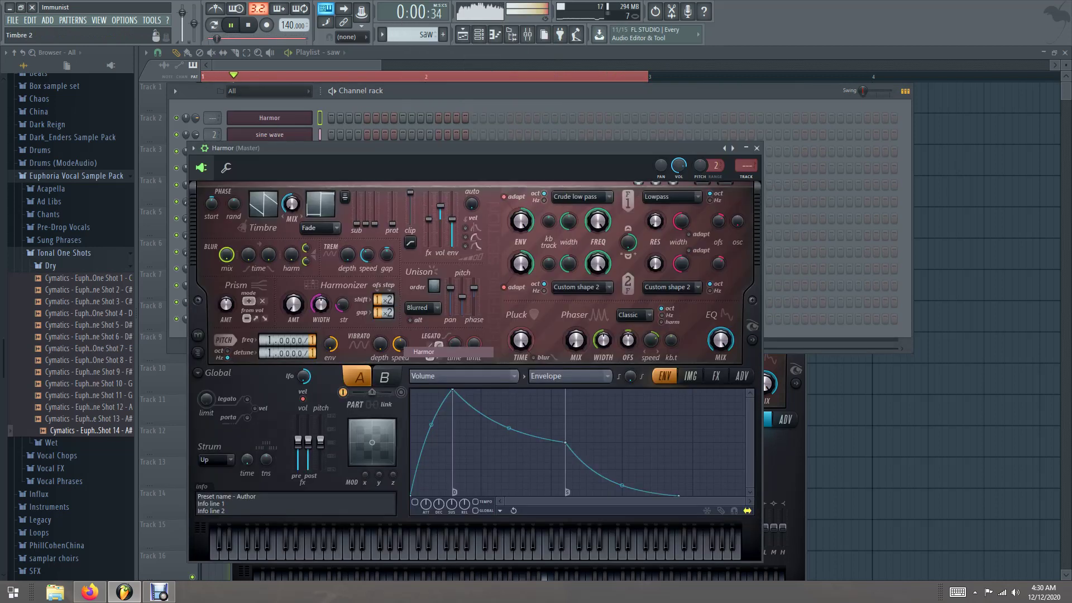
- Rename the new Harmor channel as saw
right_click(290, 118)
click(356, 133)
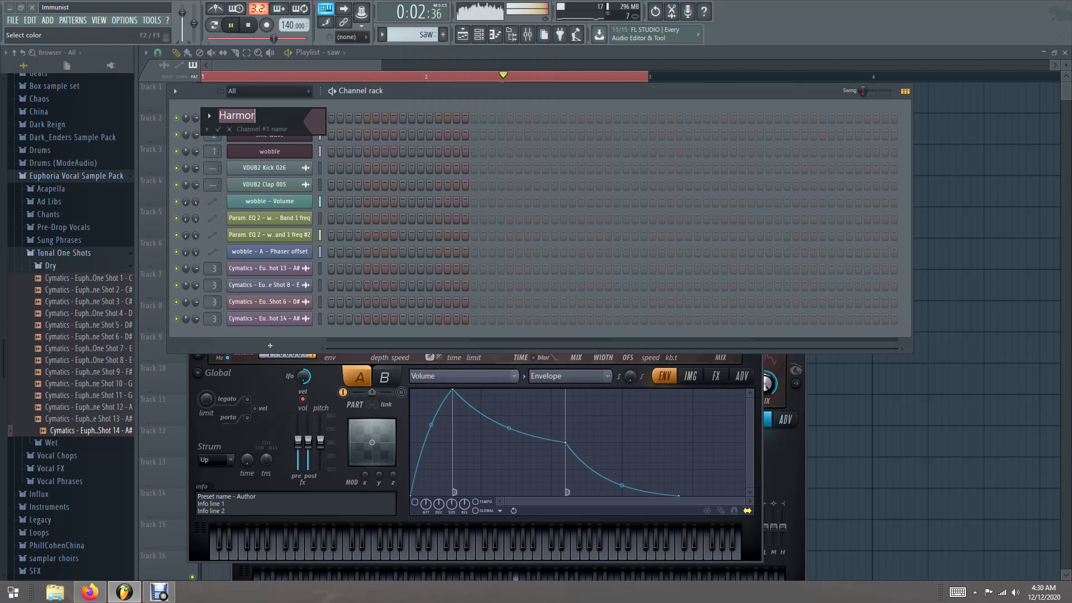
text(saw)
key(Return)
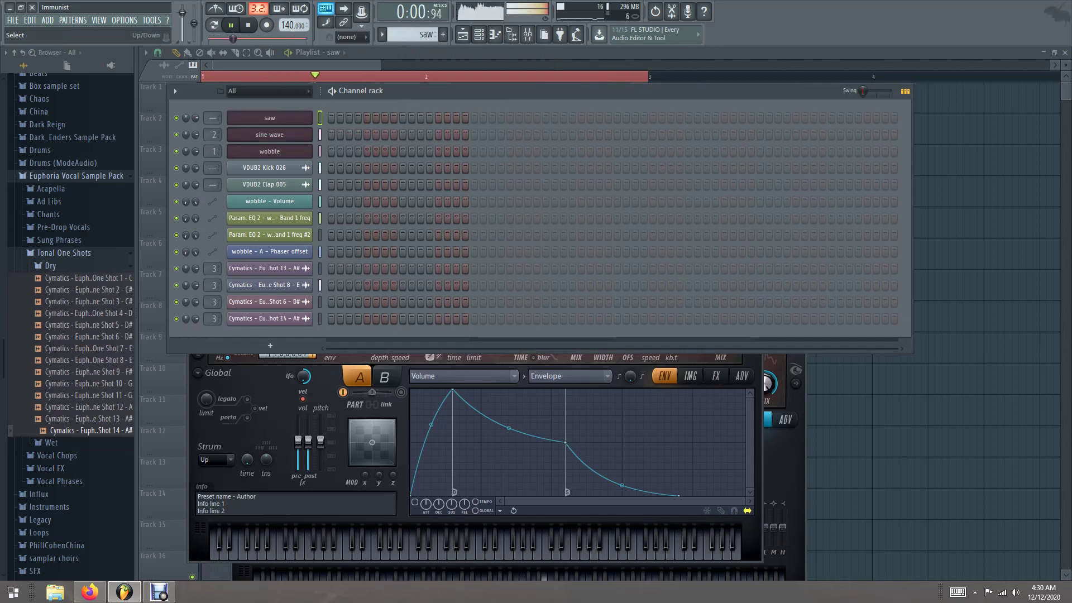
- Shape the saw Harmor's unison, blur, harmonizer, pitch and pluck settings, and enable its delay and reverb effects
click(359, 376)
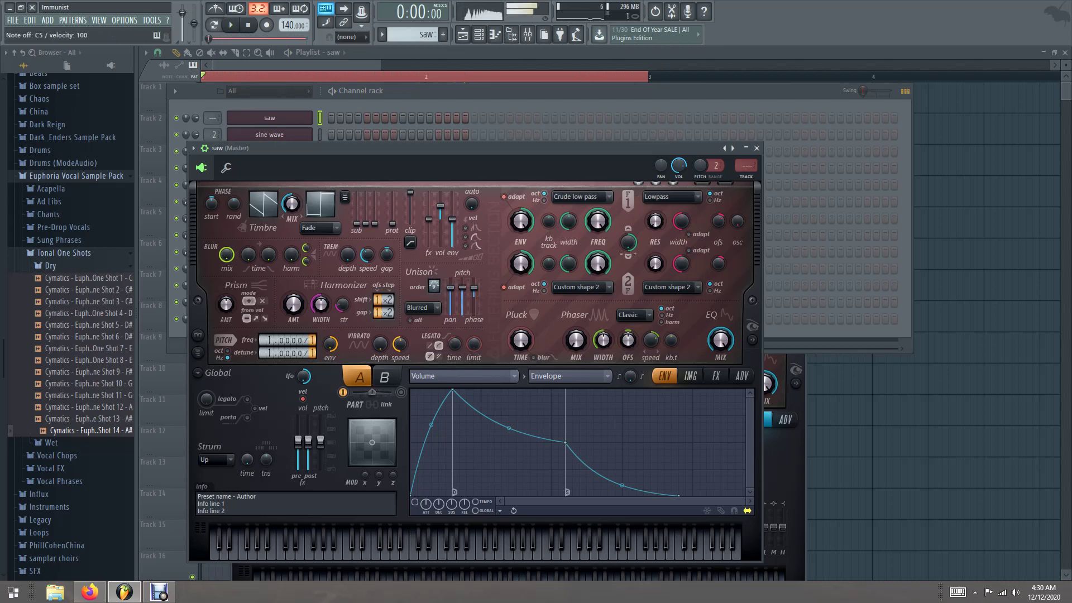
click(716, 376)
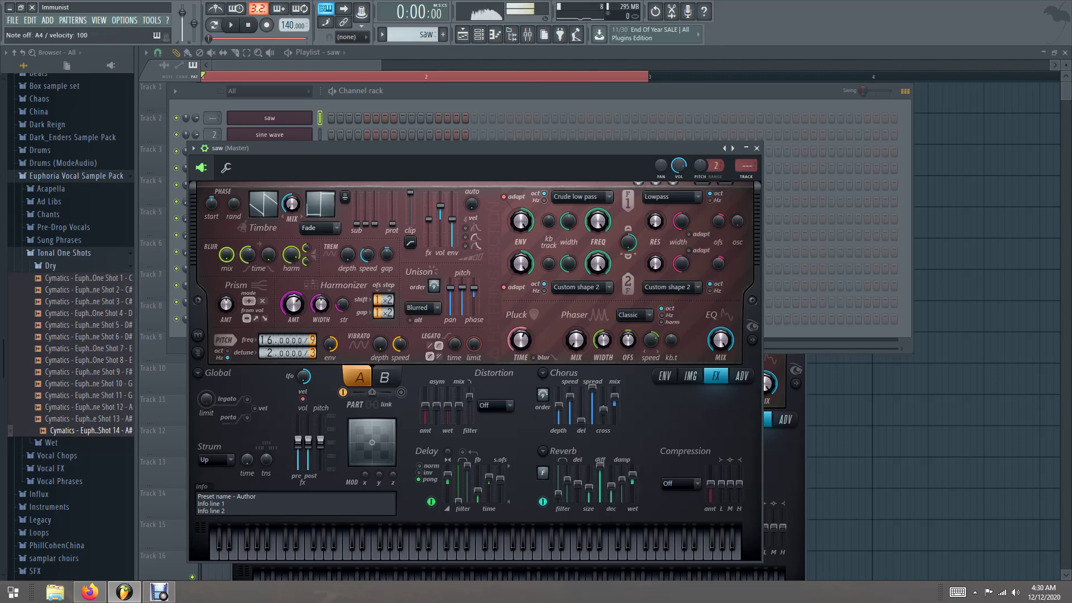
- Open the saw channel's piano roll and audition chord combinations for the pattern
right_click(269, 118)
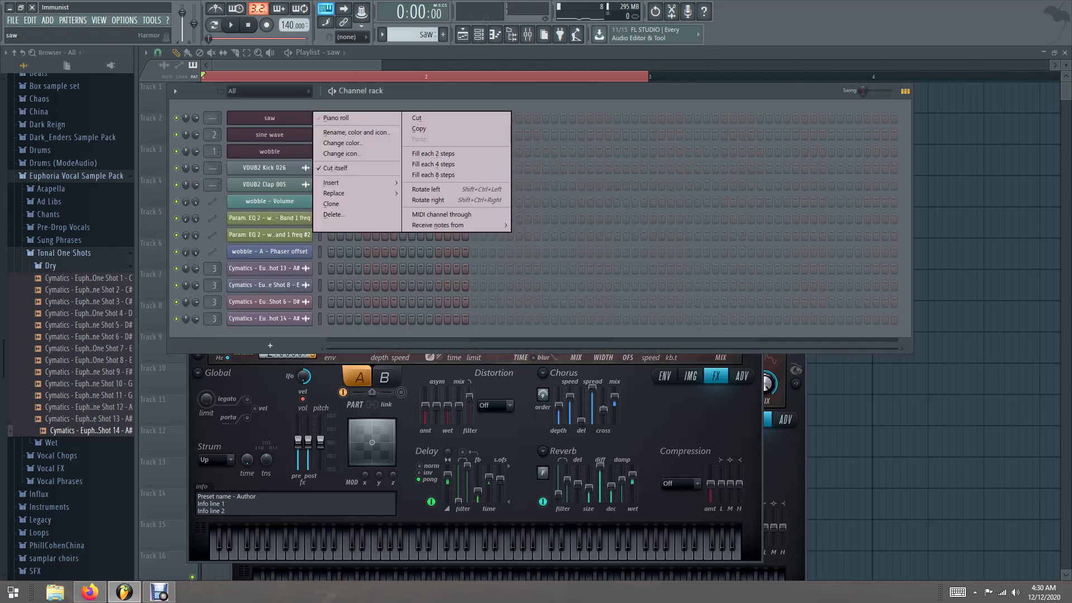
click(335, 118)
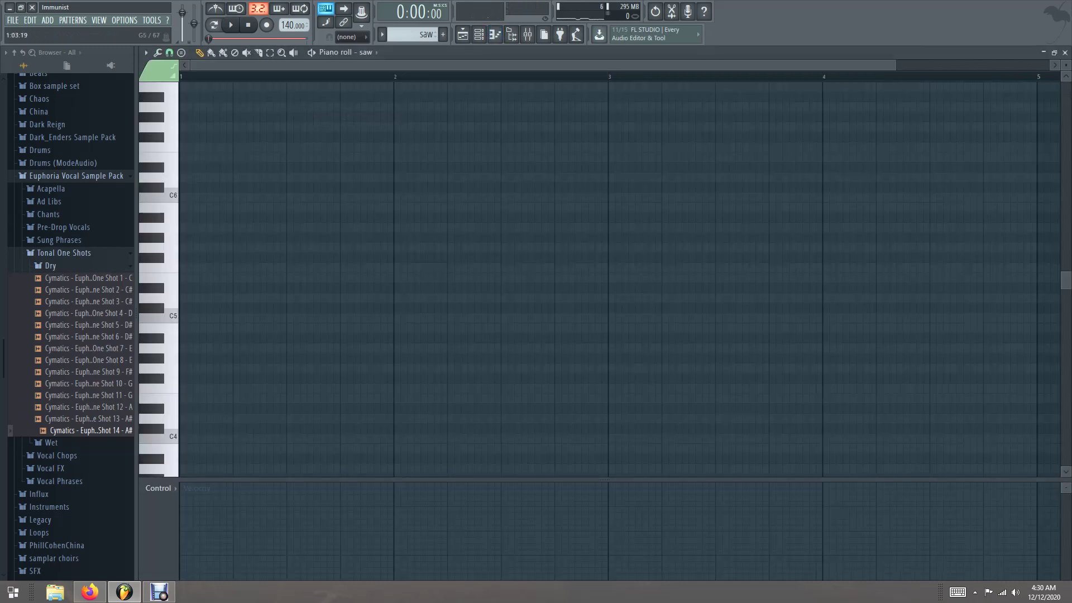
key(b)
key(q)
key(p)
key(b)
key(q)
key(o)
key(w)
key(t)
key(o)
key(w)
key(t)
key(o)
key(w)
key(t)
key(o)
key(w)
key(t)
key(p)
key(w)
key(t)
key(p)
key(w)
key(t)
key(p)
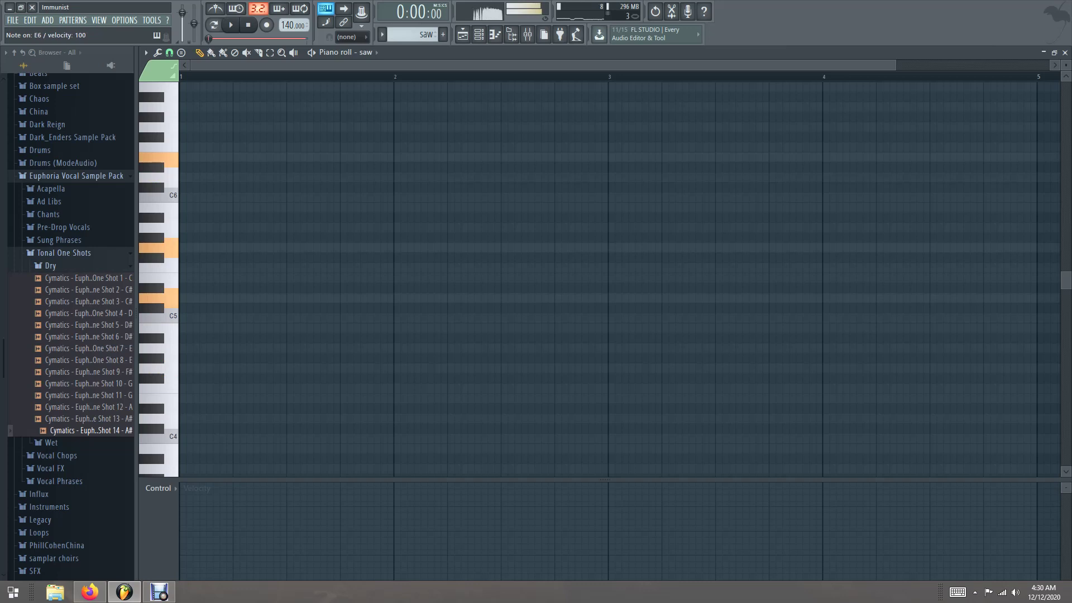
key(w)
key(t)
- Place a one-beat chord of D5, G5 and D6 at the start of the saw pattern and play it back
drag(212, 248, 181, 248)
key(w)
key(t)
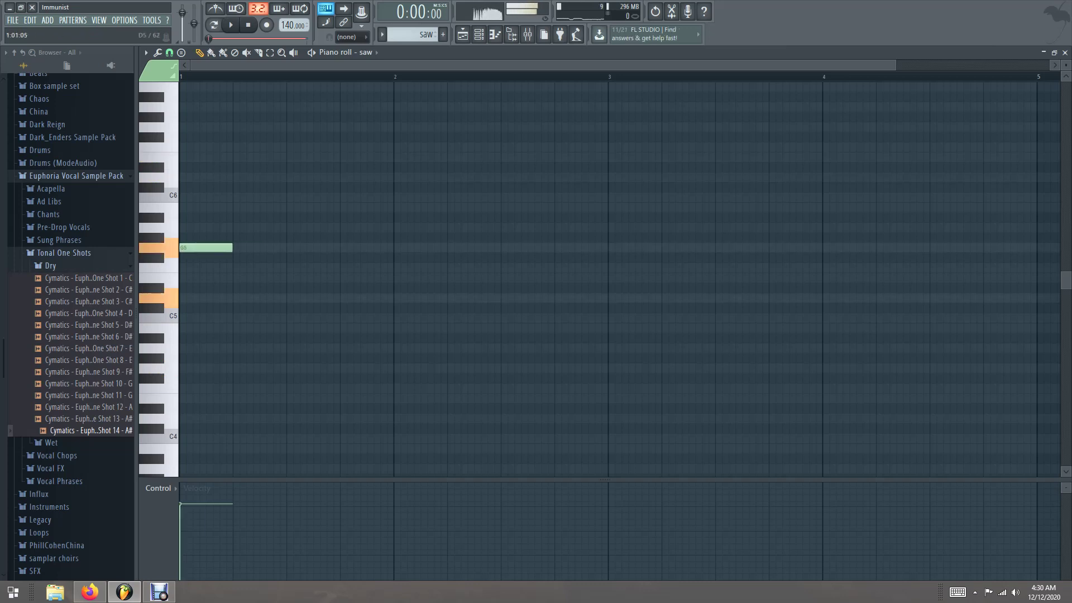
click(182, 297)
key(i)
key(o)
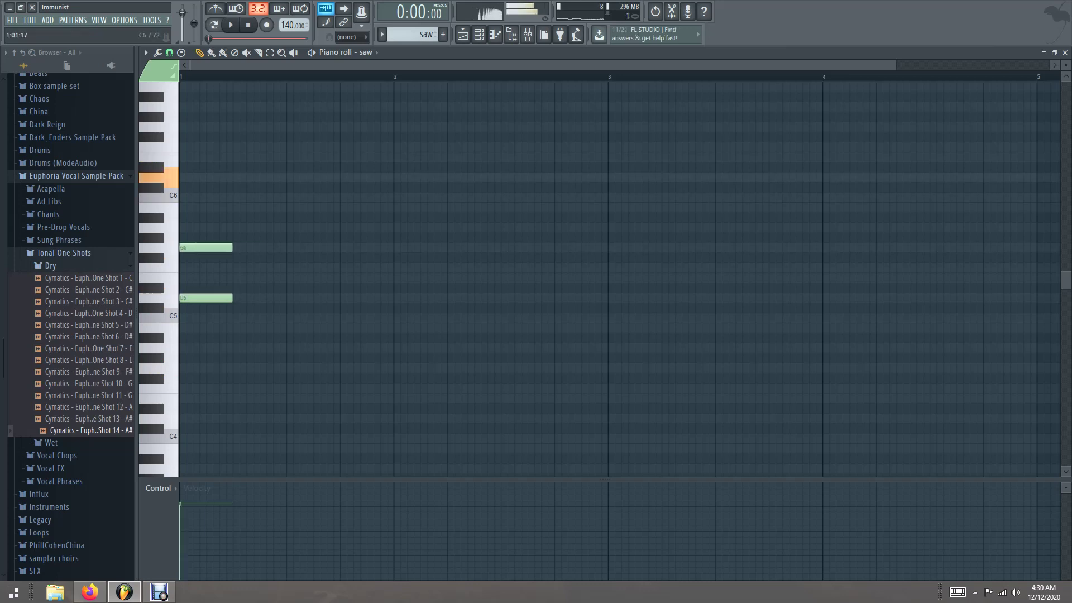
click(182, 177)
key(space)
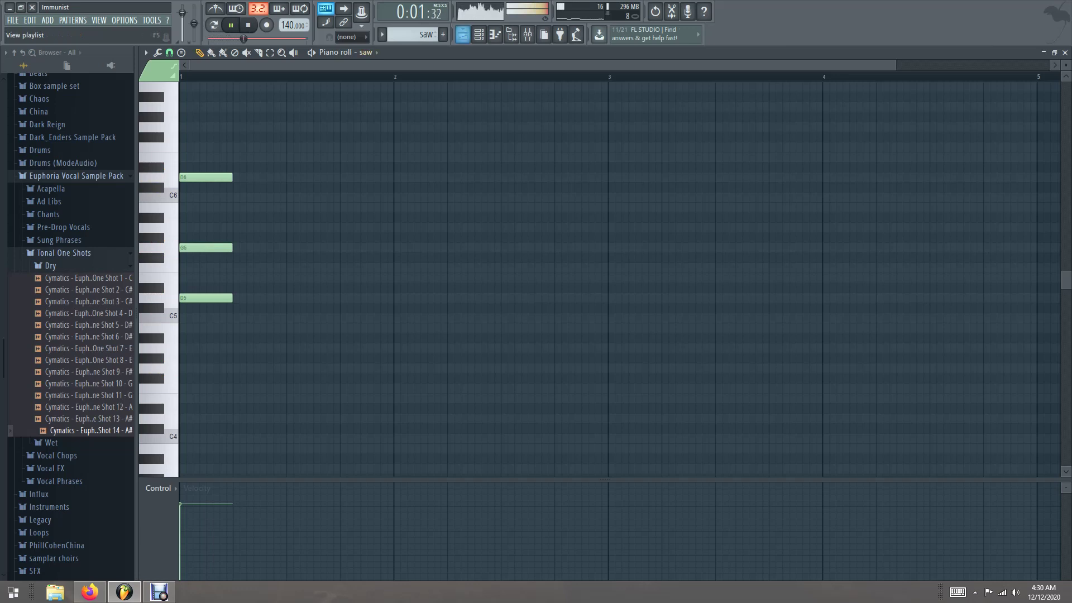
- Put the saw pattern at the start of playlist Track 1 and route the saw channel to mixer track 2
click(462, 34)
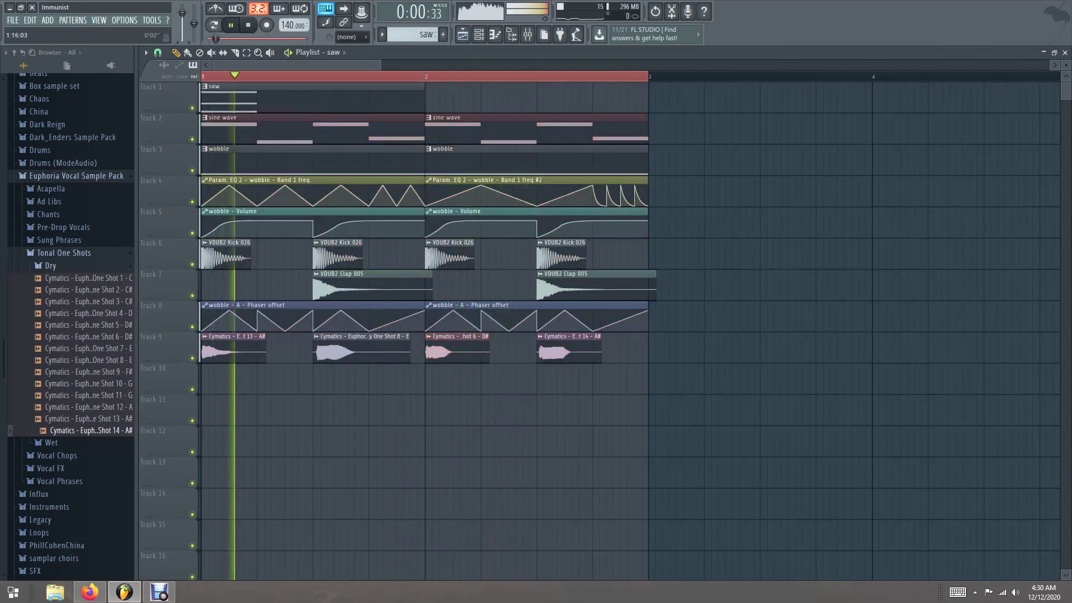
key(F6)
drag(212, 118, 212, 109)
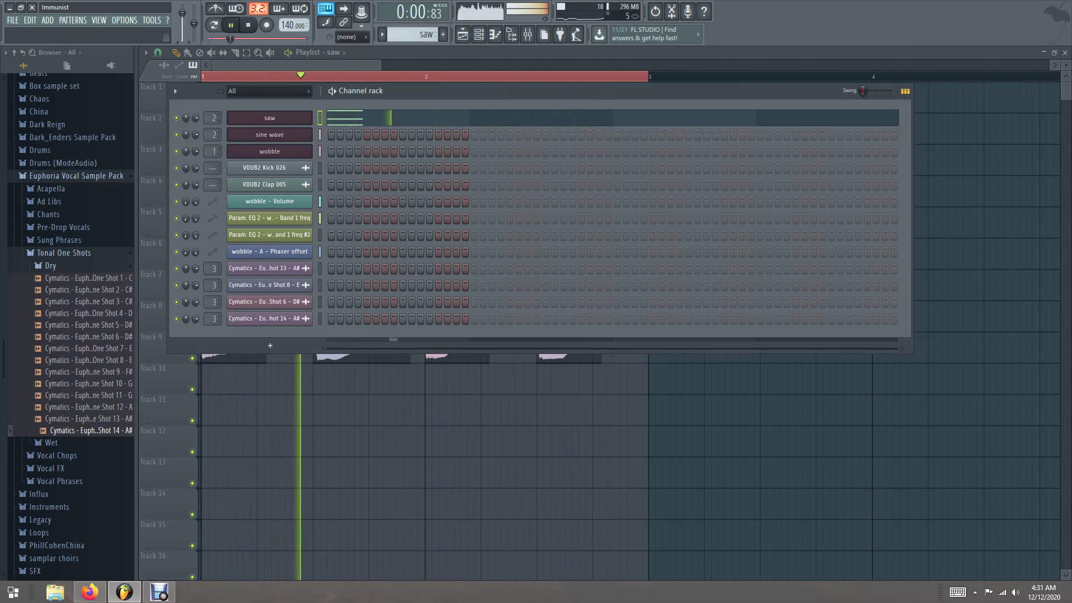
- Set the saw Harmor's compression to Burning with its amount and low, mid and high band sliders raised to 100%
click(269, 118)
click(680, 483)
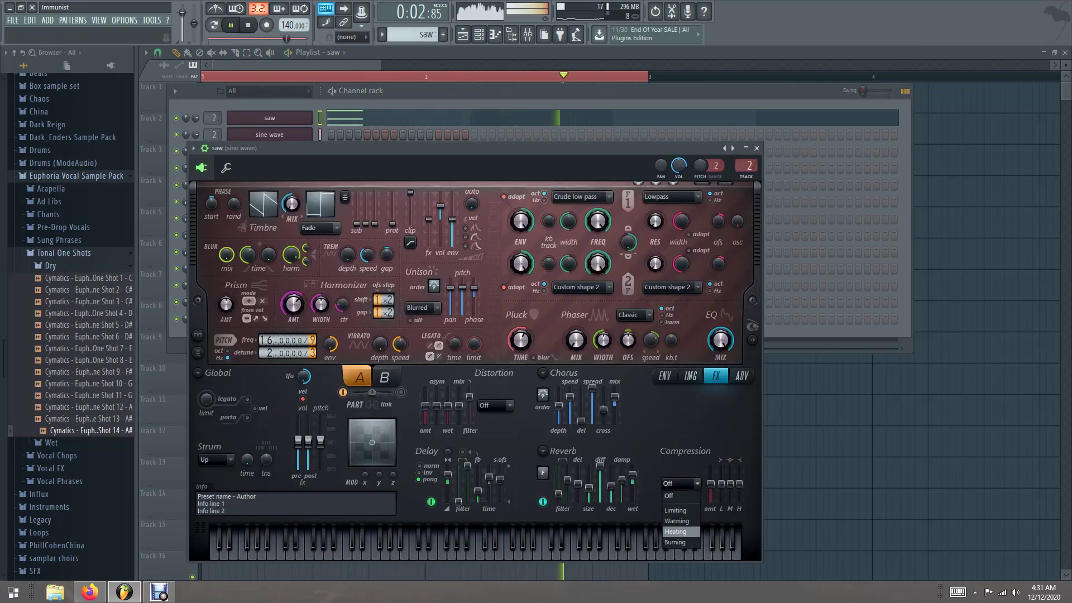
click(675, 542)
drag(710, 483, 739, 465)
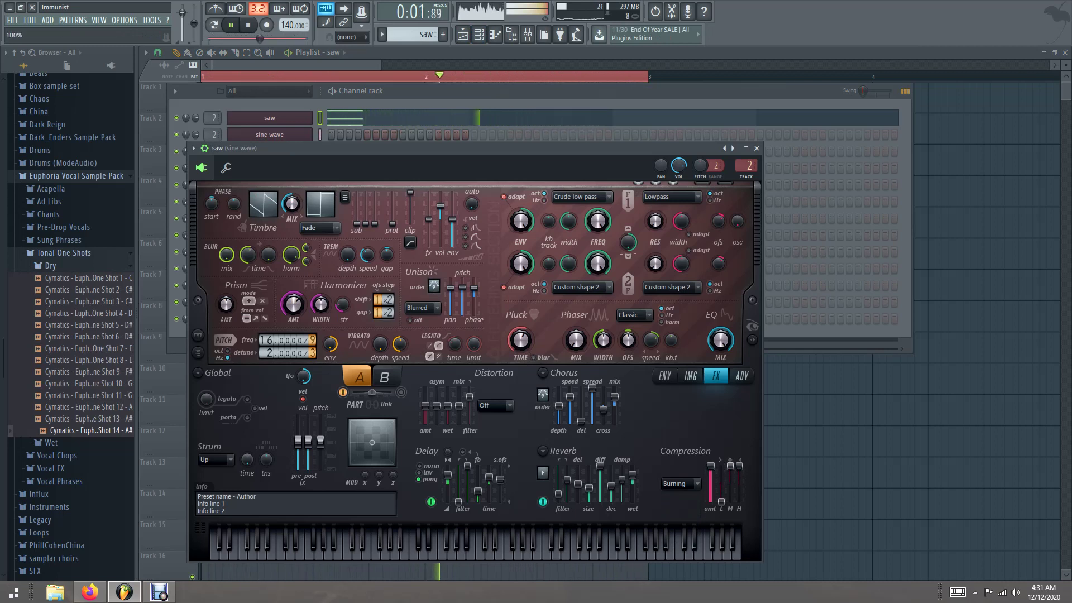
key(space)
key(space)
- Replace the D5 and G5 notes of the saw chord with A5 and C7, auditioning it in pattern mode
key(F7)
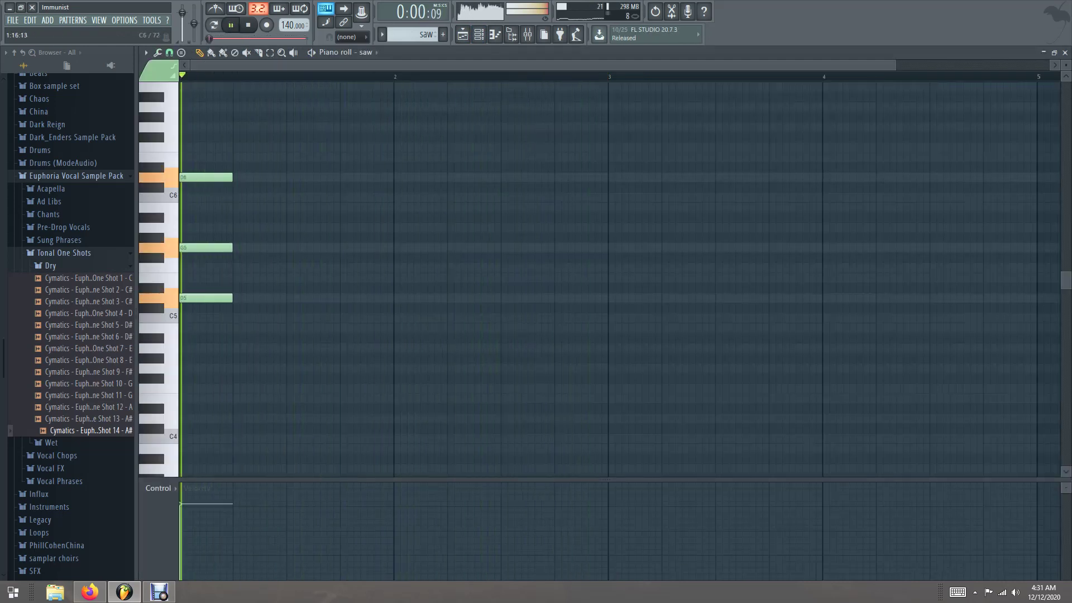
key(space)
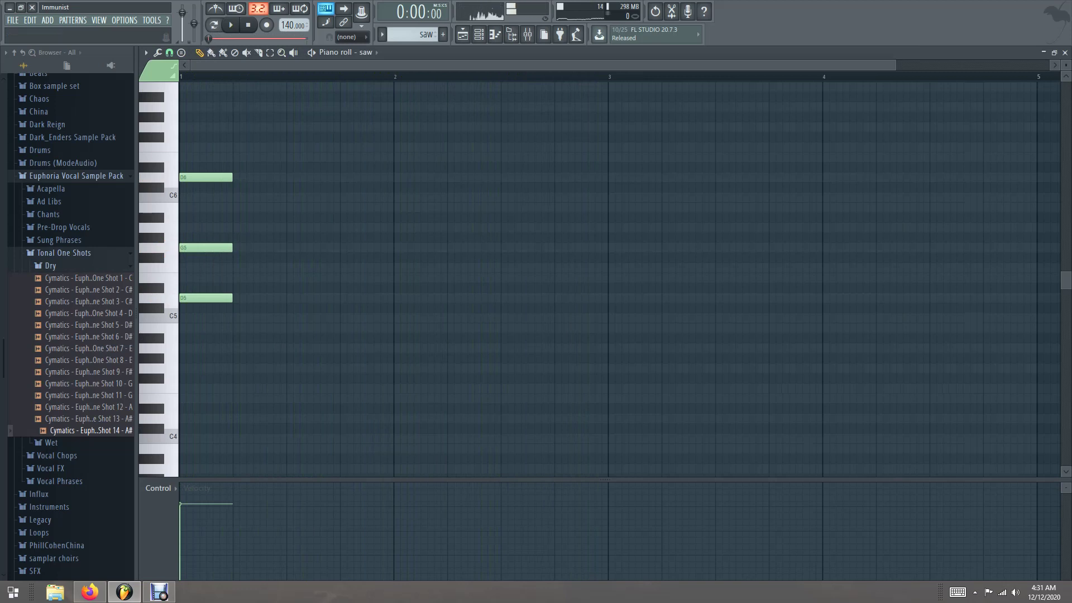
key(space)
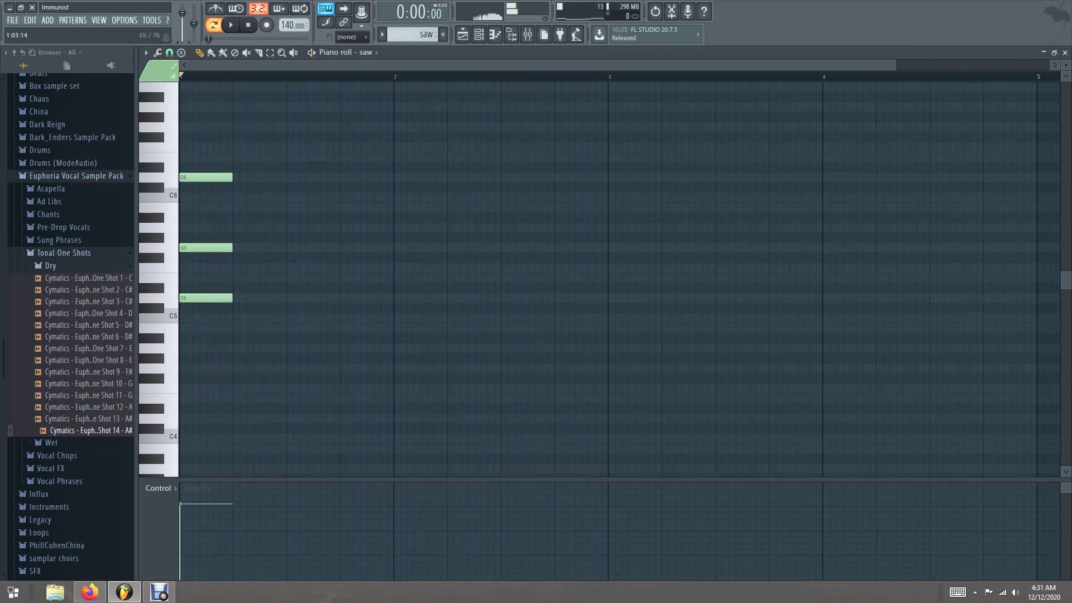
scroll(605, 331, up, 3)
key(space)
key(space)
right_click(201, 293)
right_click(201, 343)
key(space)
key(space)
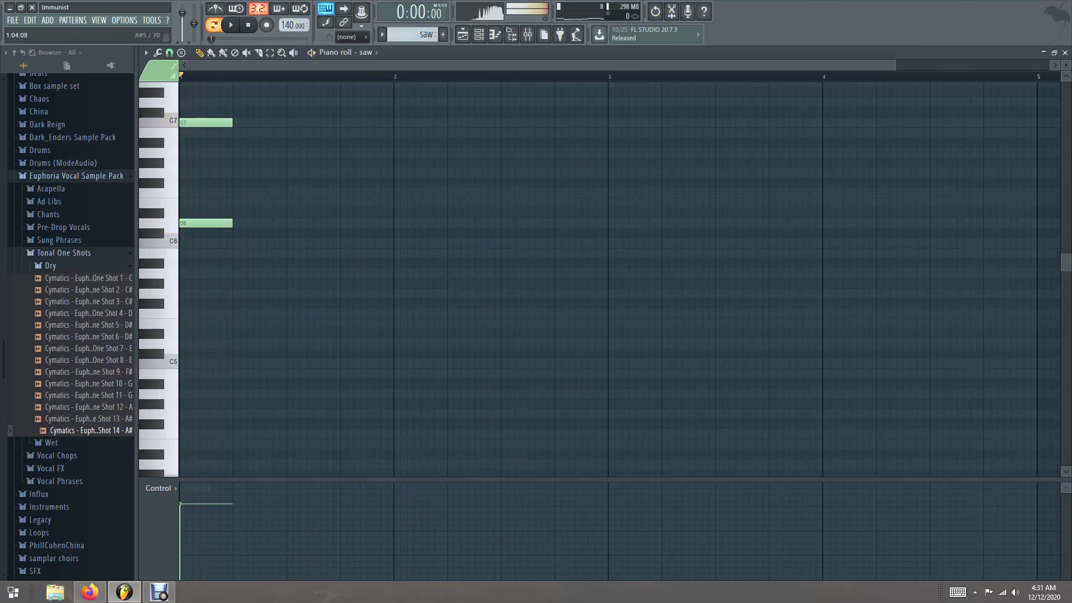
click(190, 273)
key(space)
key(space)
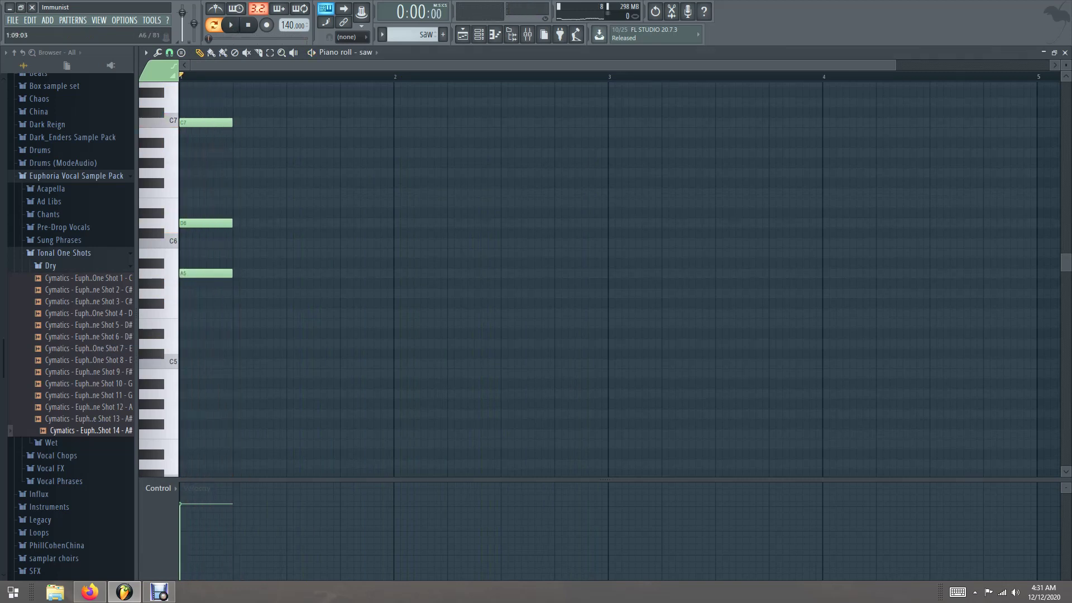
- Add A6 on beat 3 of bar 1, a G5, F6 and D7 chord at bar 2, and G6 on its beat 3
click(288, 152)
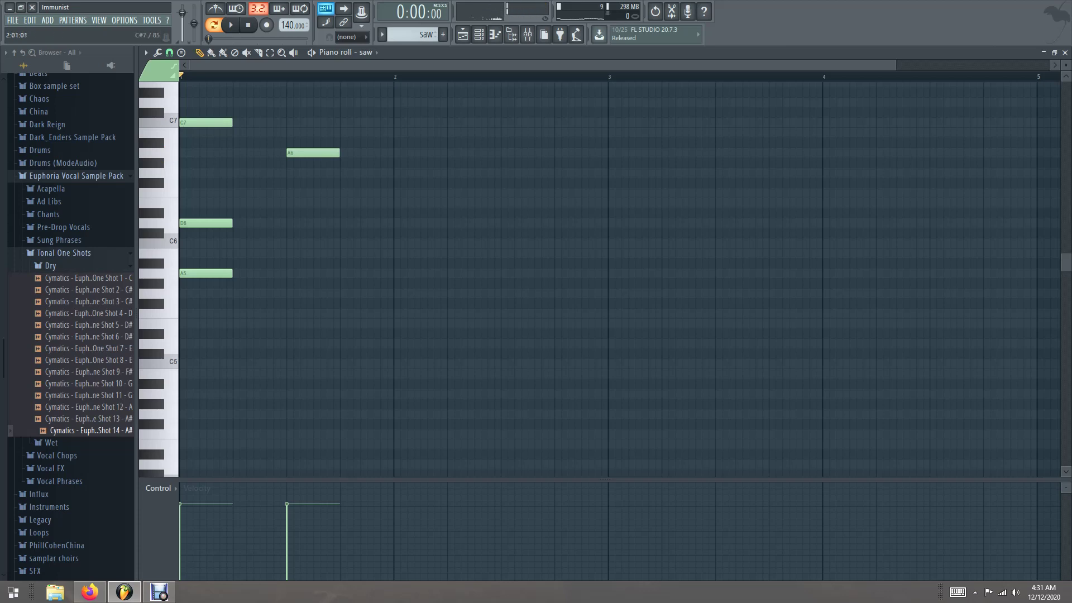
click(396, 102)
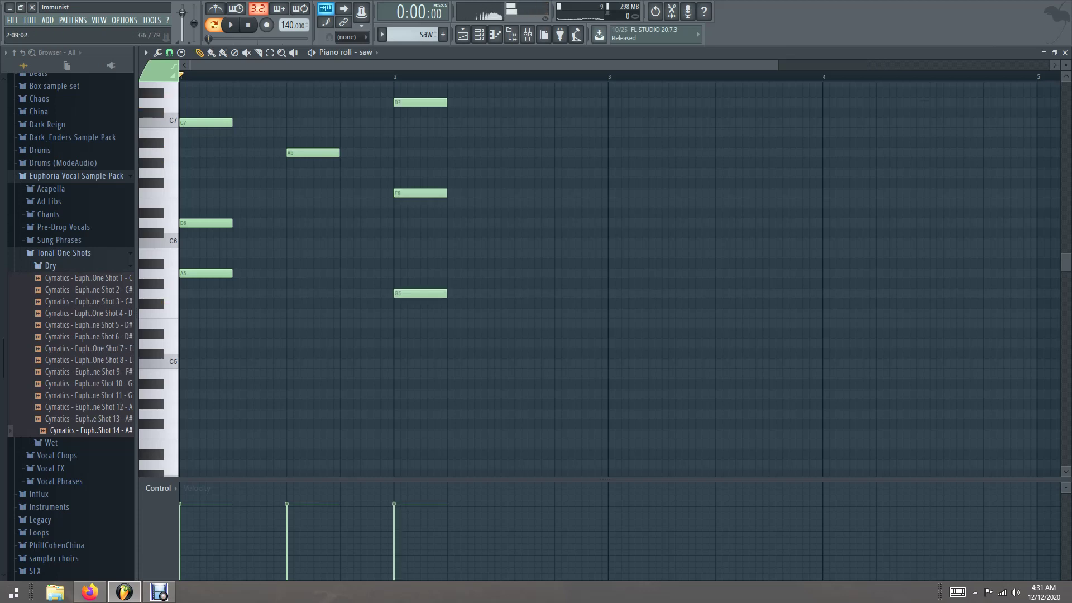
key(space)
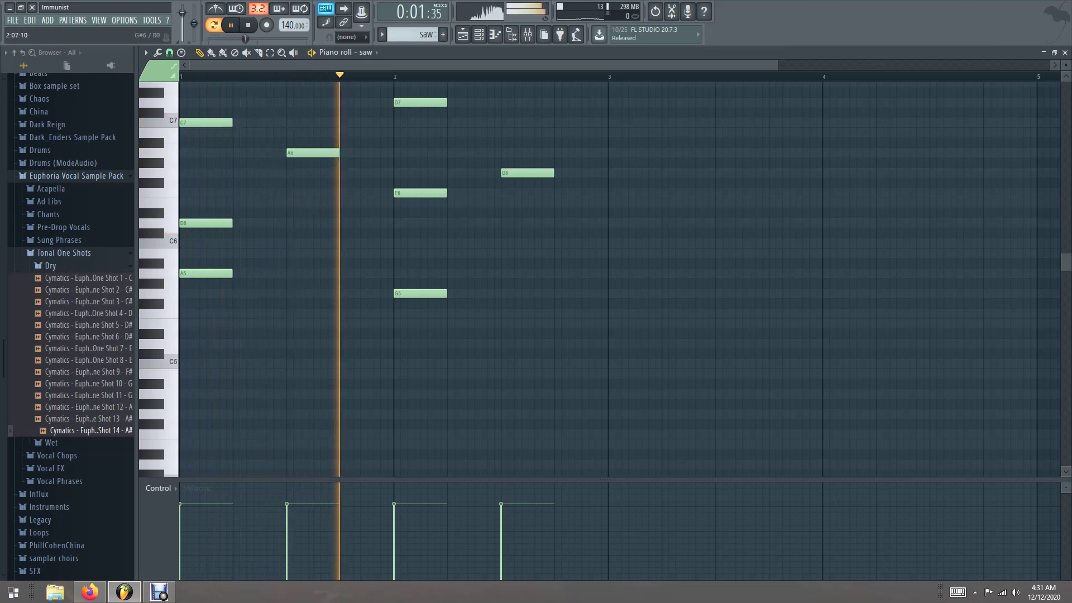
- Play the full two-bar playlist loop in song mode and bring up the channel rack
key(F5)
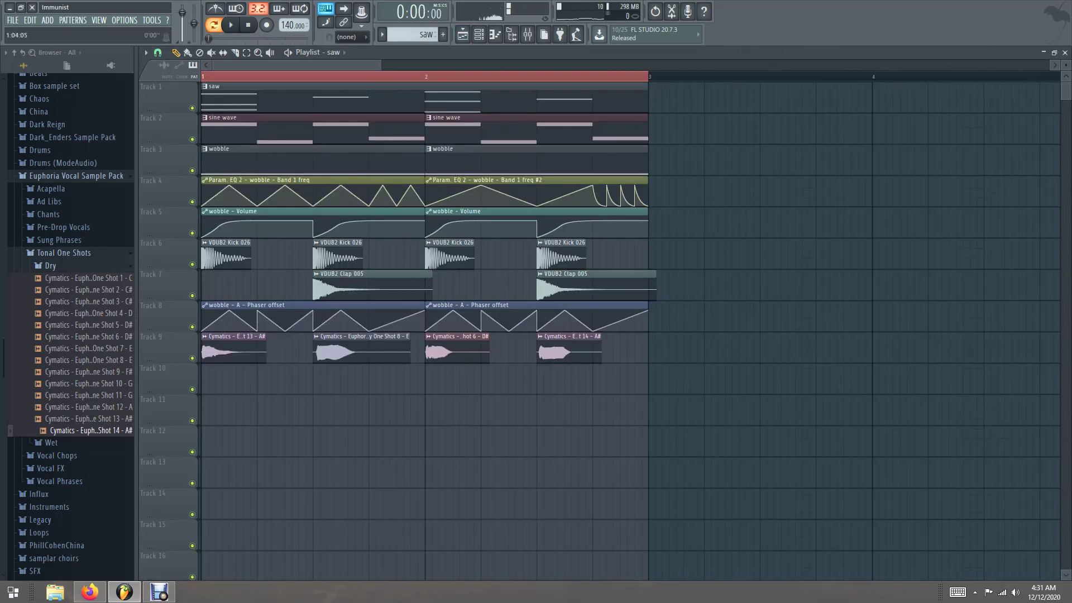
key(l)
key(space)
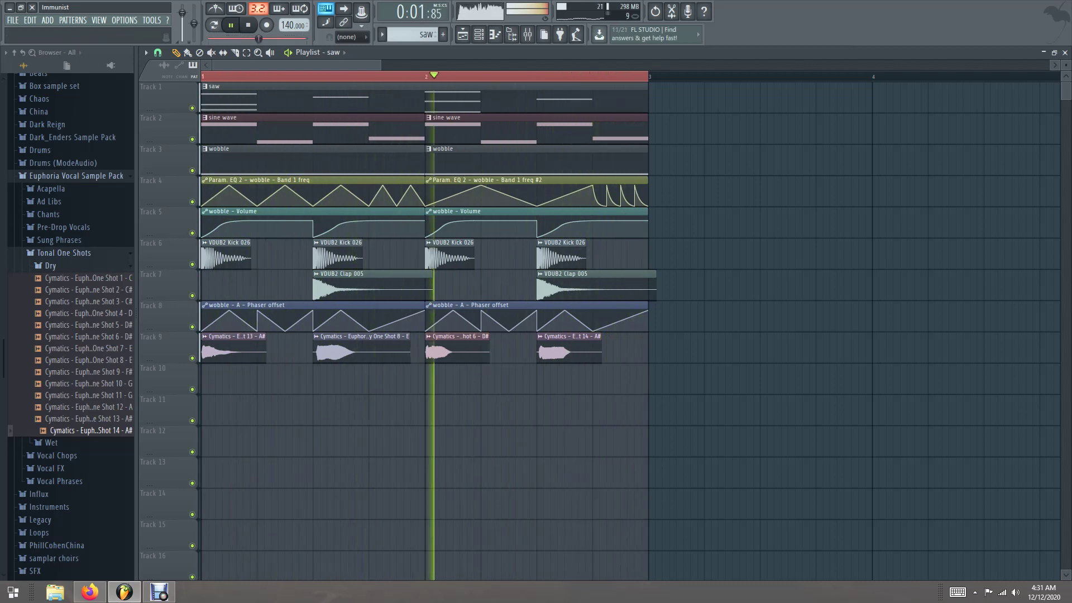
click(479, 34)
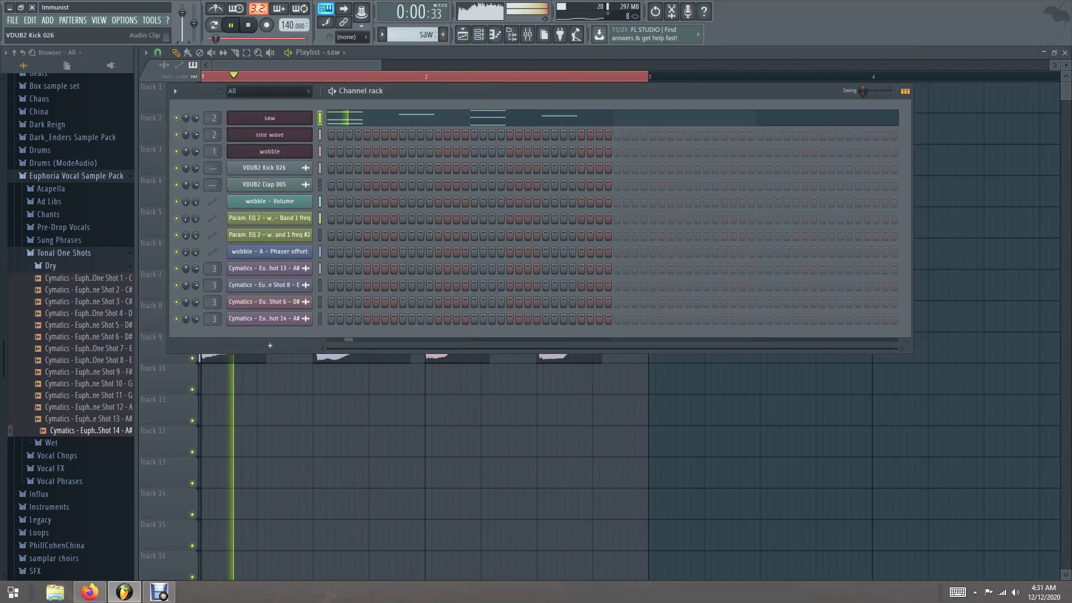
- Route the kick sample to mixer track 4, load Fruity Parametric EQ 2 in slot 10 and reshape its low and high bands
click(256, 168)
click(149, 104)
click(329, 141)
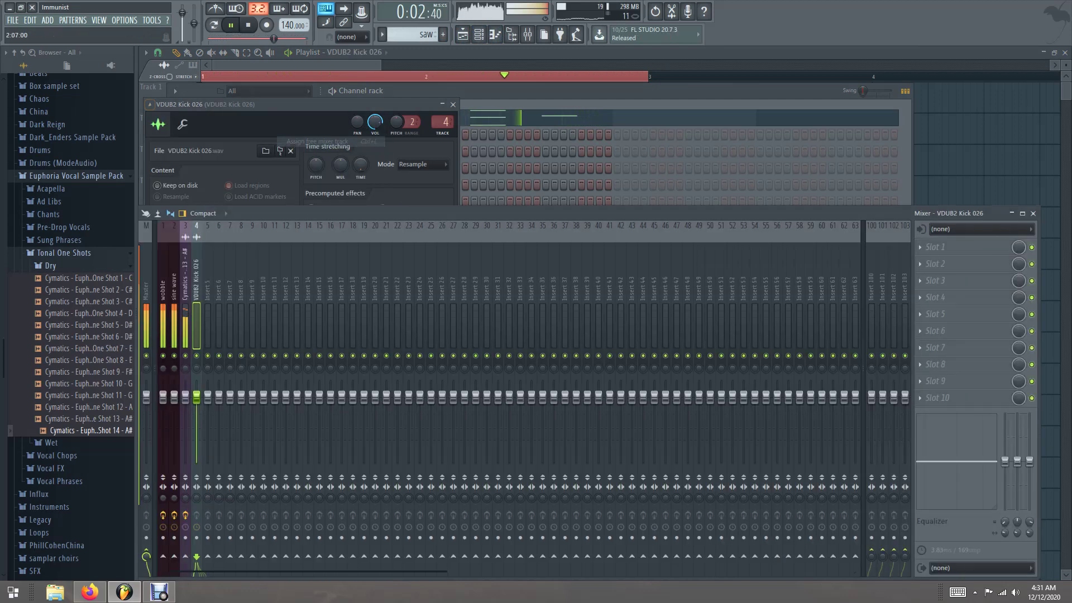
click(938, 397)
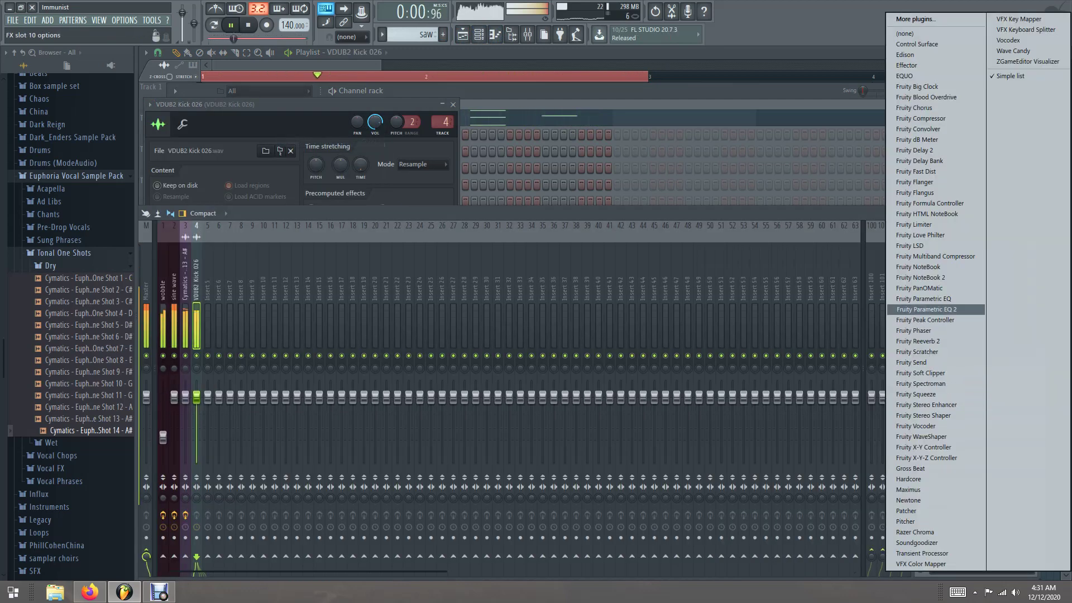
click(935, 314)
drag(240, 238, 257, 287)
drag(388, 238, 355, 229)
drag(256, 287, 336, 233)
- Route the clap sample to mixer track 5 with Fruity Parametric EQ 2 in slot 10, raising bands 4 to 7
key(F6)
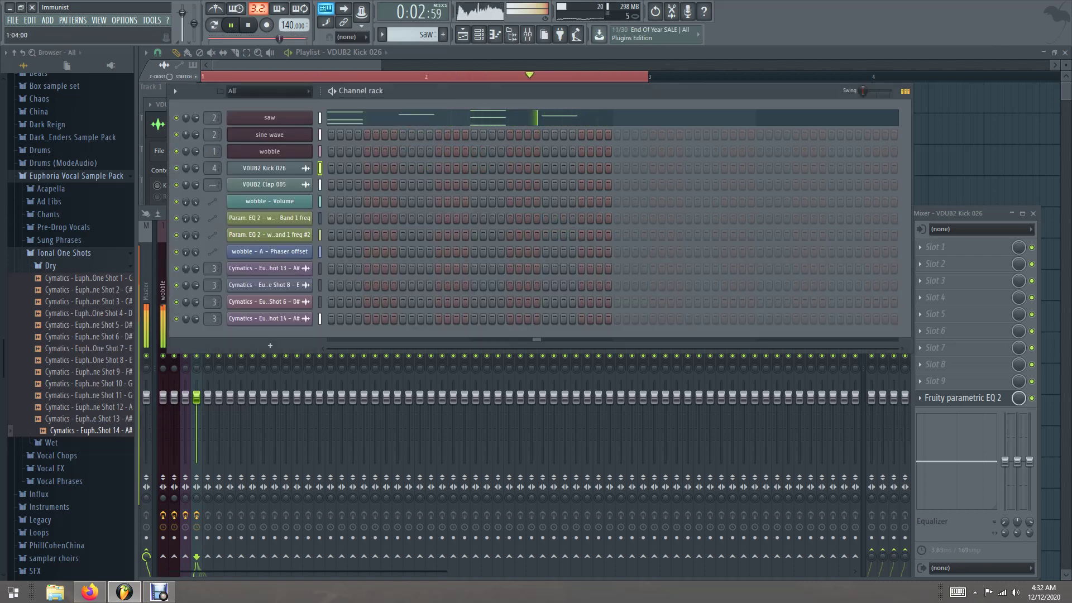
click(269, 184)
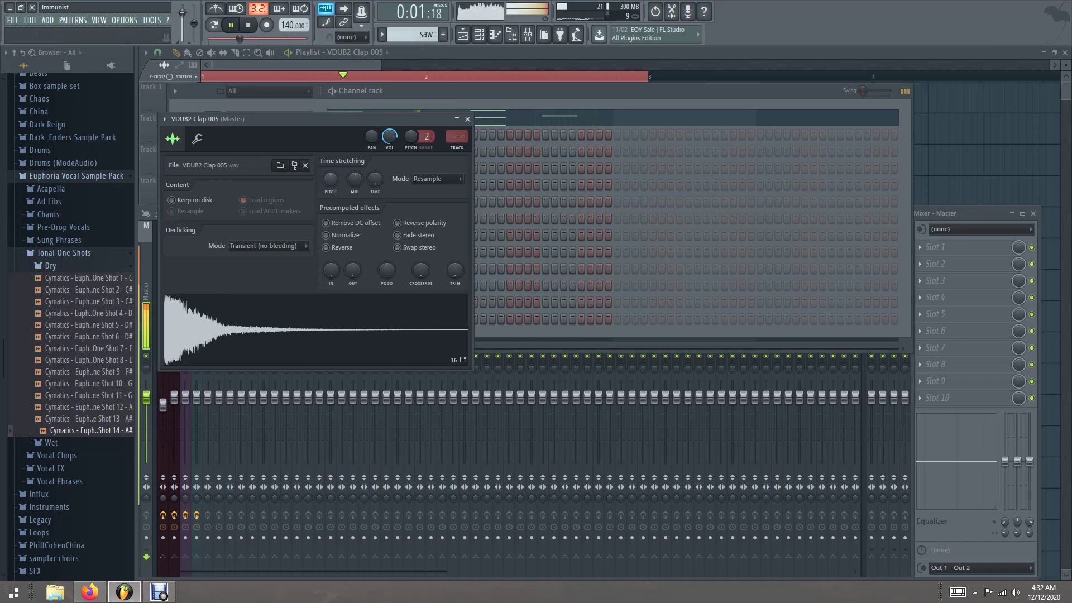
click(164, 118)
click(345, 156)
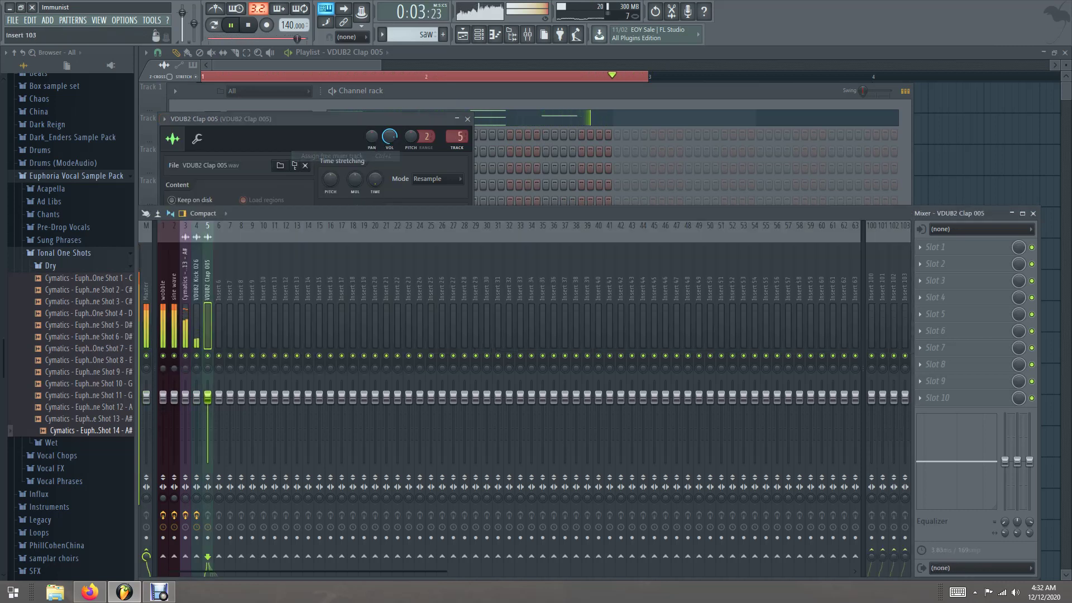
click(938, 397)
click(926, 309)
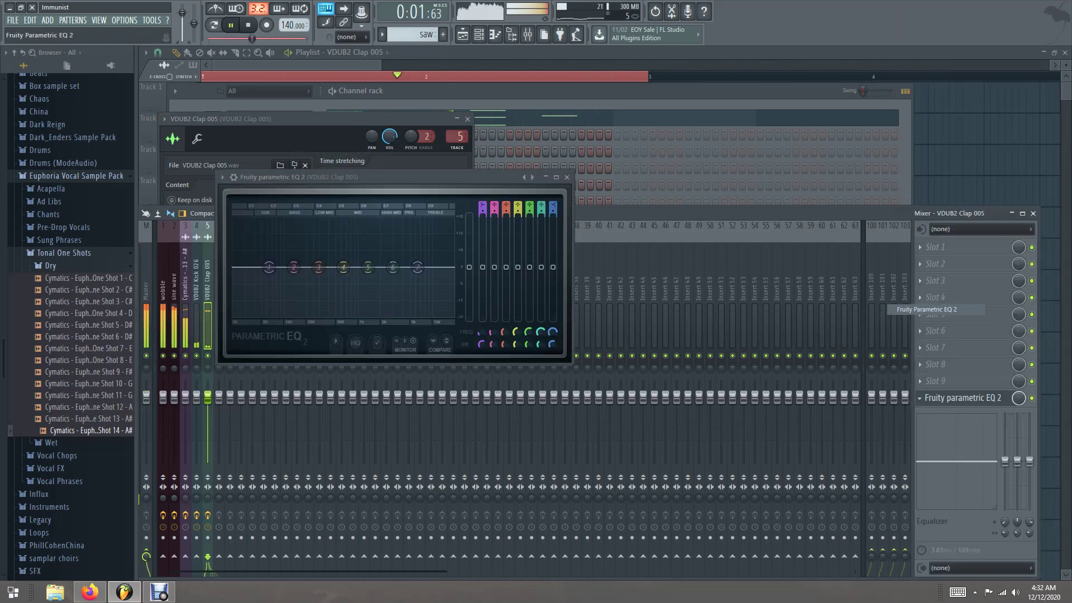
drag(418, 267, 340, 259)
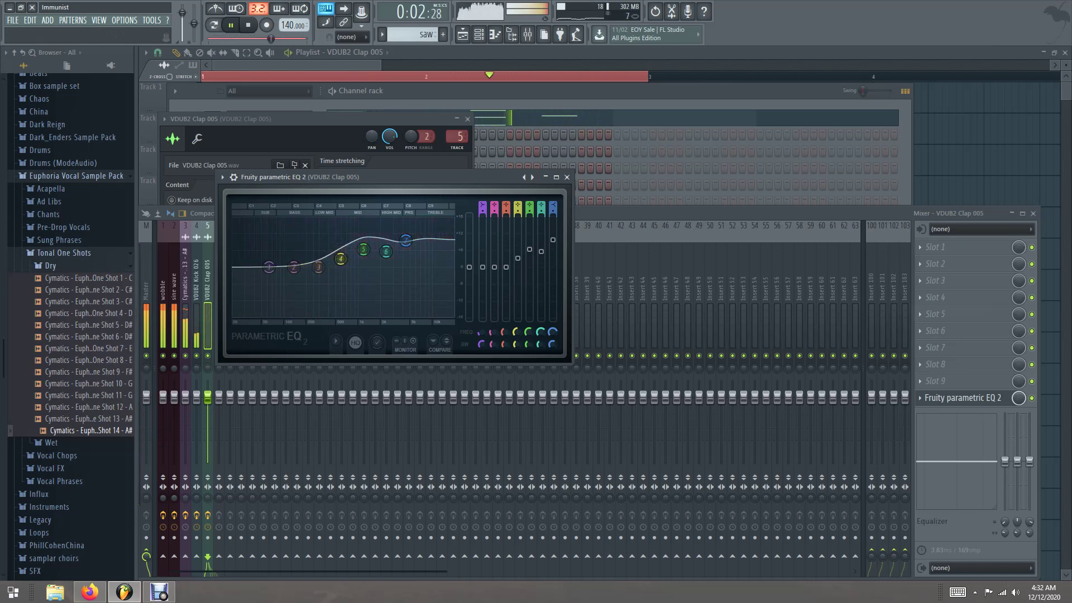
- Return to the playlist and collapse the Dry and Tonal One Shots sample folders in the browser
click(289, 50)
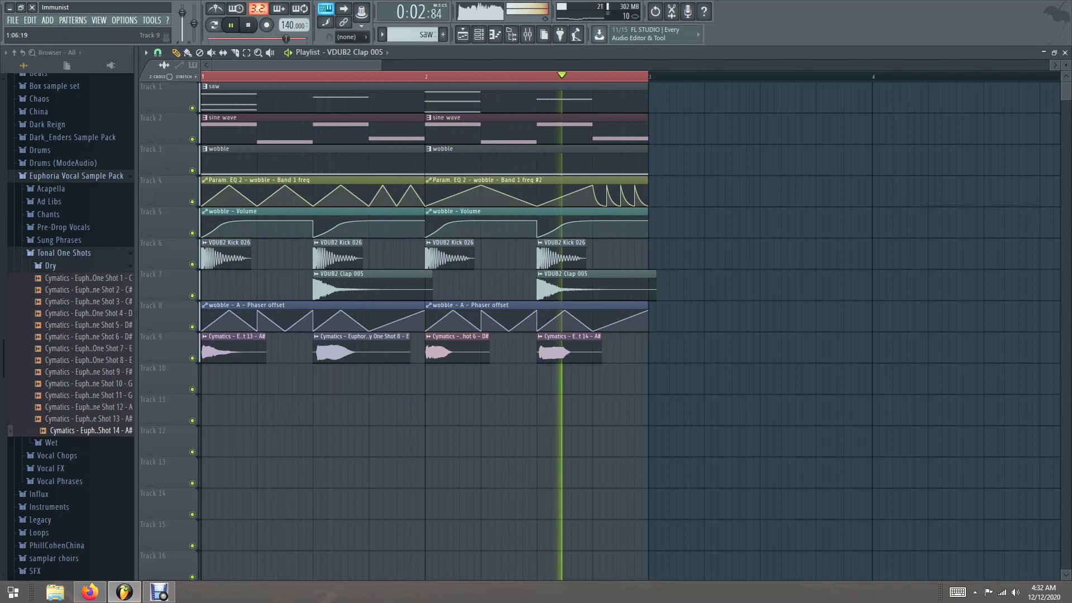
click(50, 266)
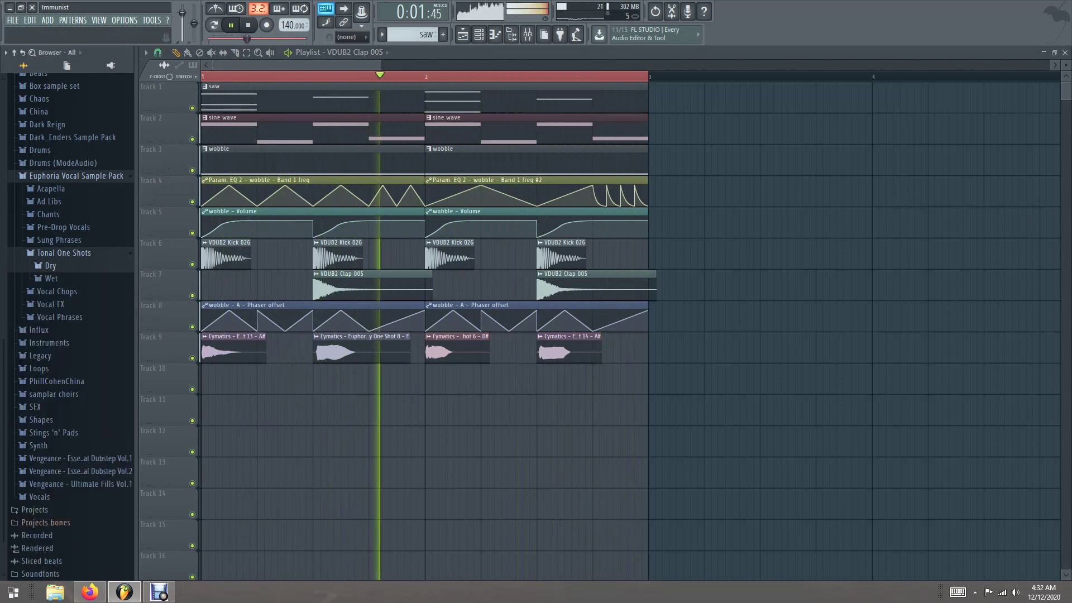
click(64, 253)
- Delete the second sine wave clip and extend the sine melody through bar 2 with one-beat D6, A5, F6 and C6 notes
right_click(480, 128)
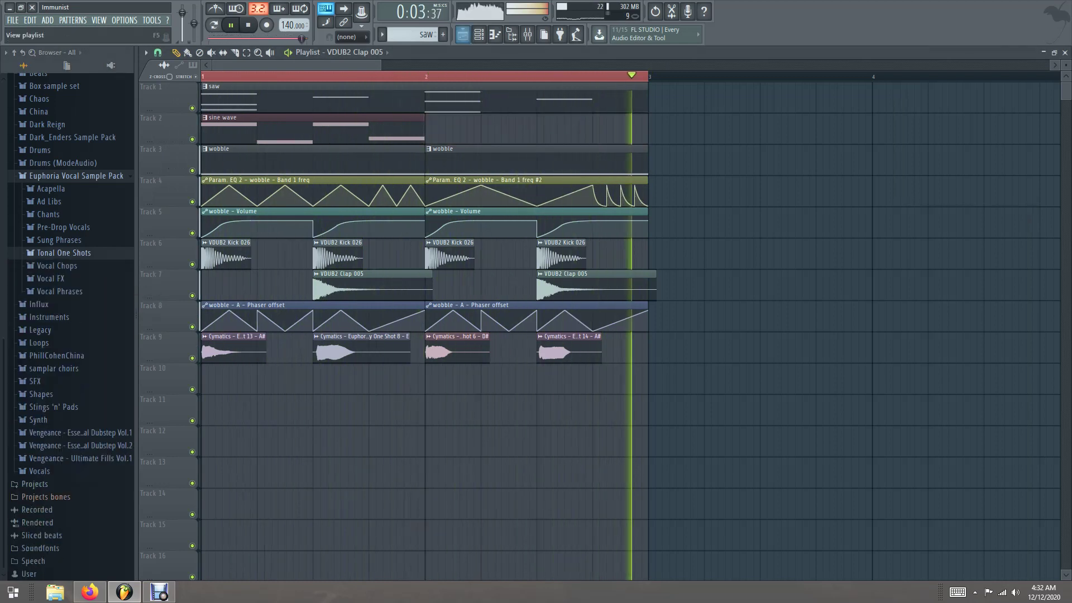
key(F6)
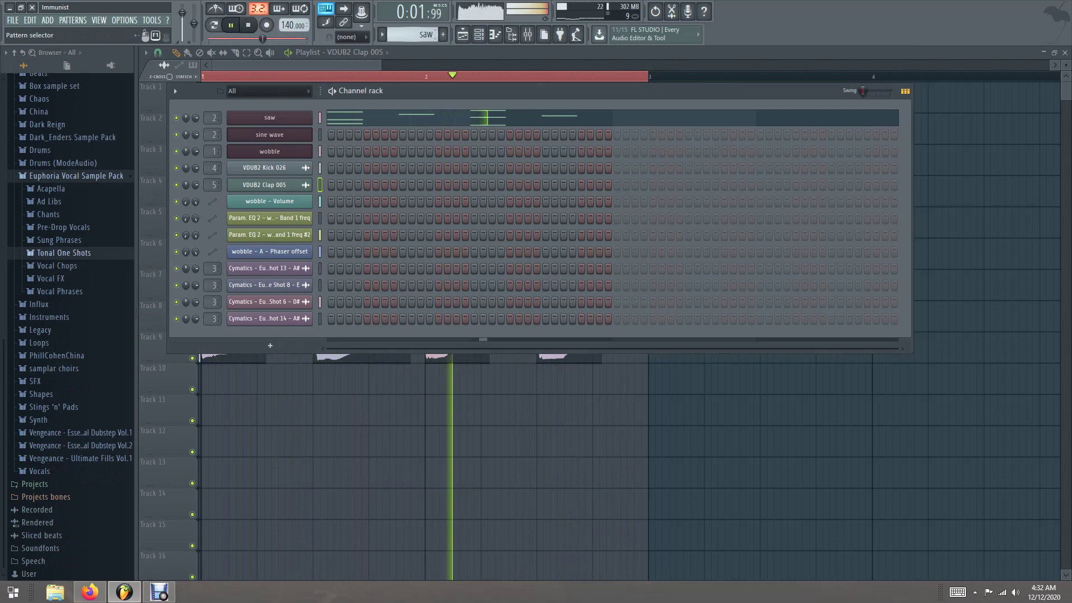
click(383, 34)
click(407, 60)
click(375, 134)
key(space)
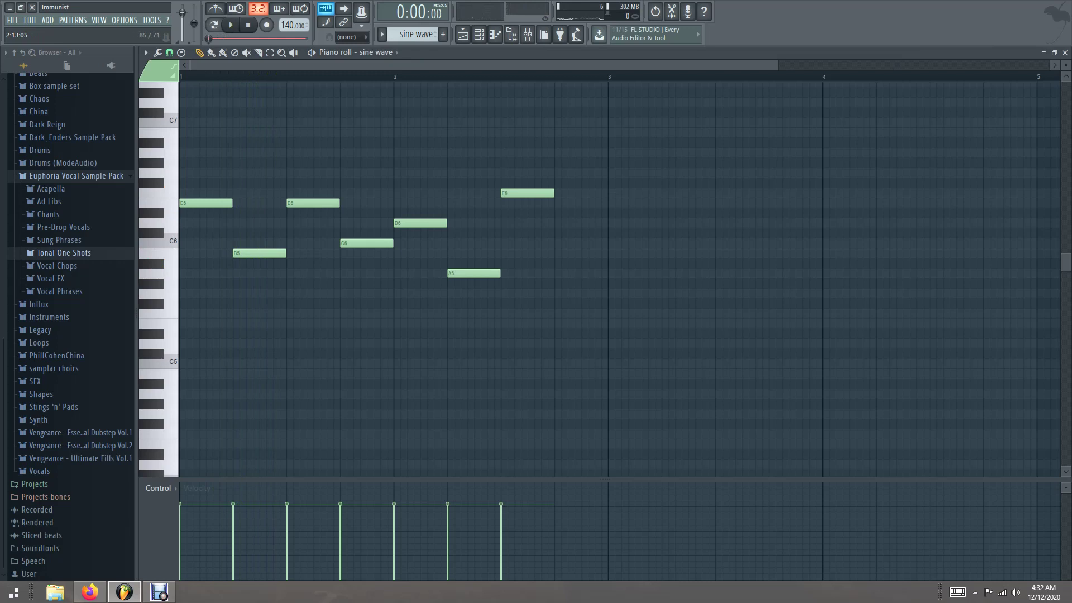
key(space)
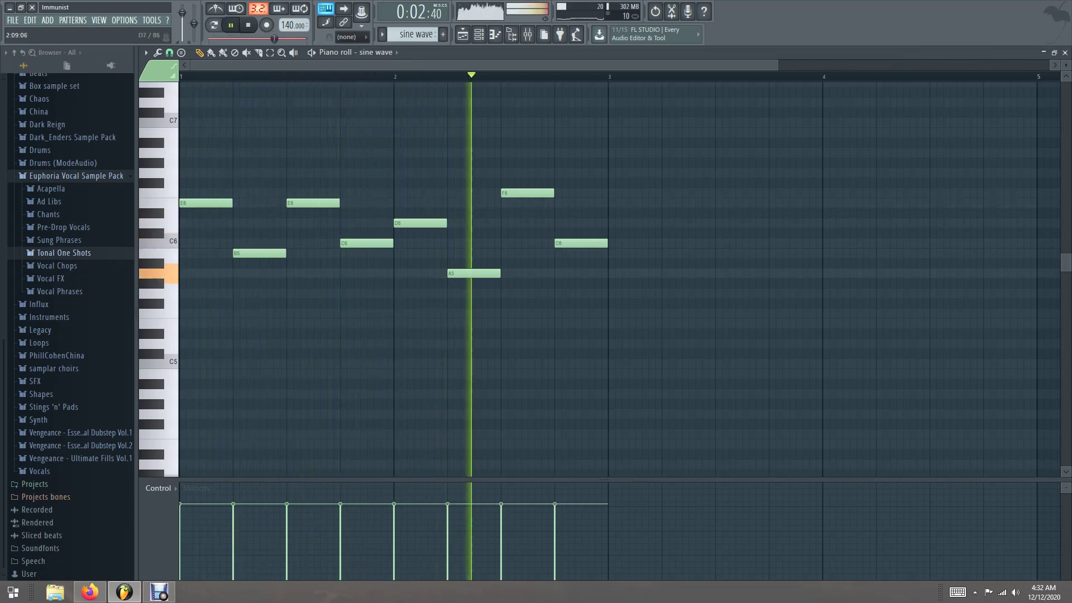
- Move all playlist clips on tracks 6 to 9 down two tracks, to tracks 8 to 11, and stop playback
click(462, 34)
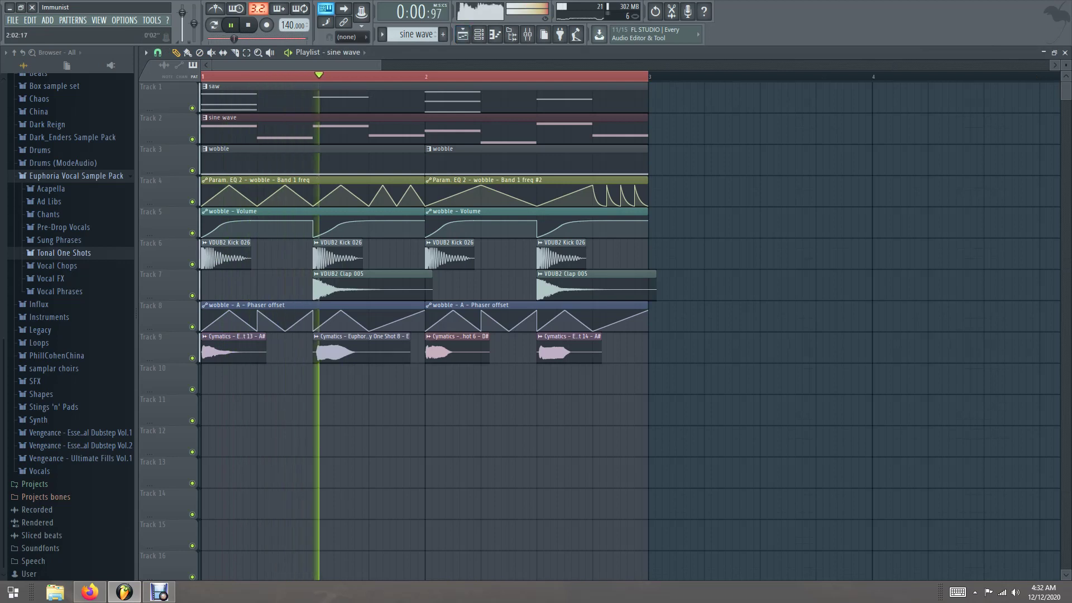
key(Page_Up)
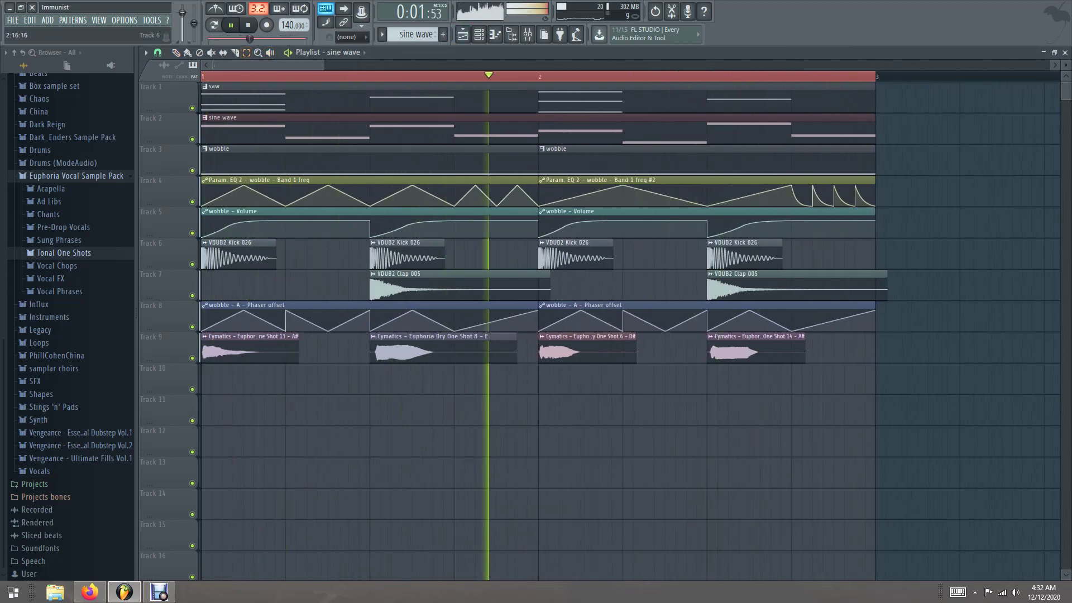
drag(893, 250, 195, 363)
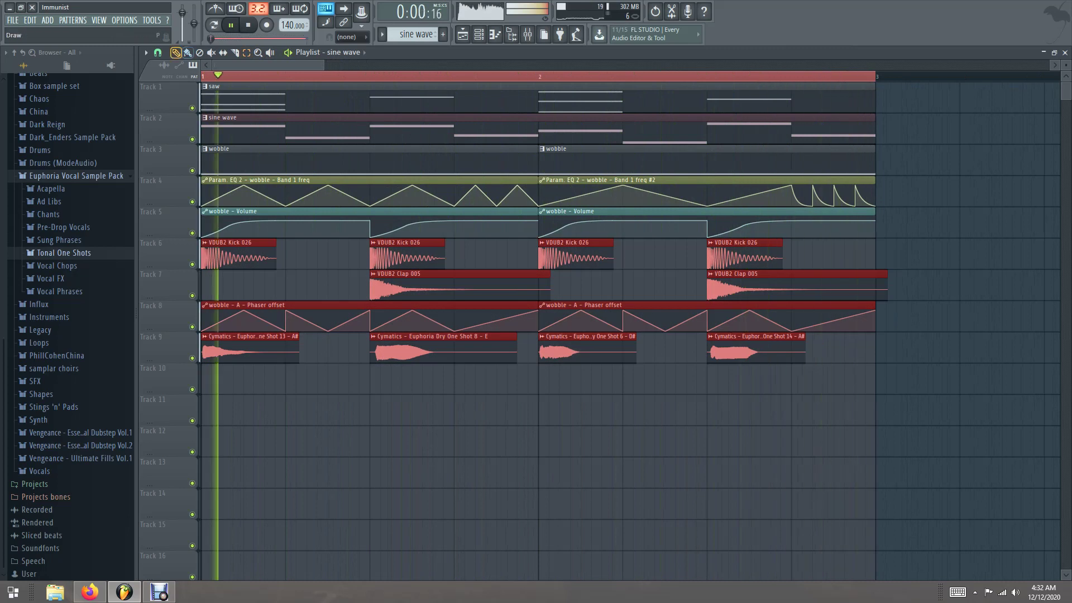
drag(204, 243, 204, 290)
key(space)
- Insert a Harmor channel above the saw channel and rename it sub
key(F6)
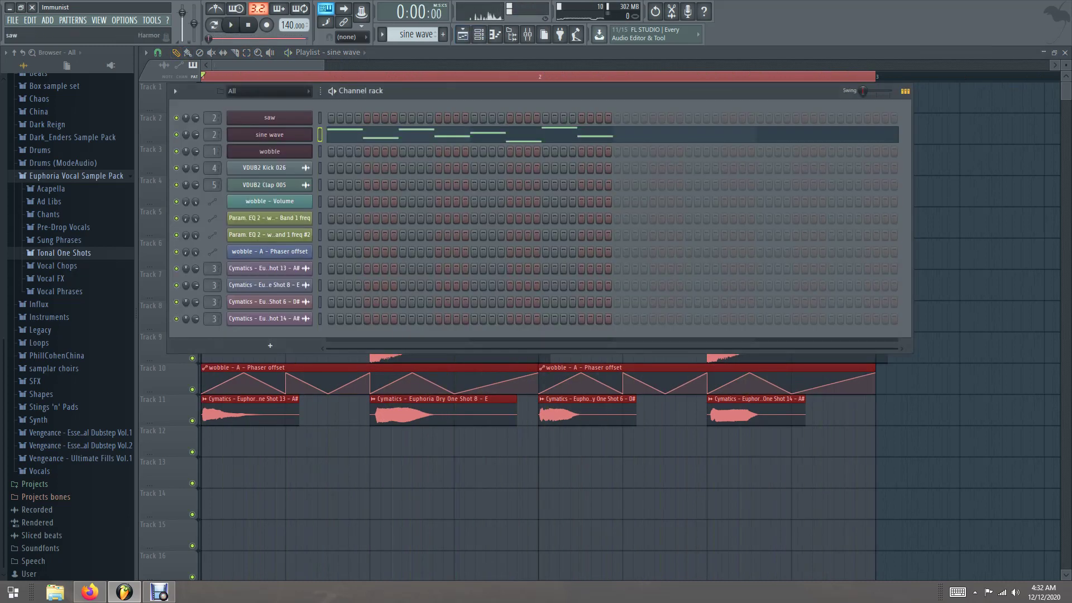
right_click(310, 117)
mouse_move(358, 183)
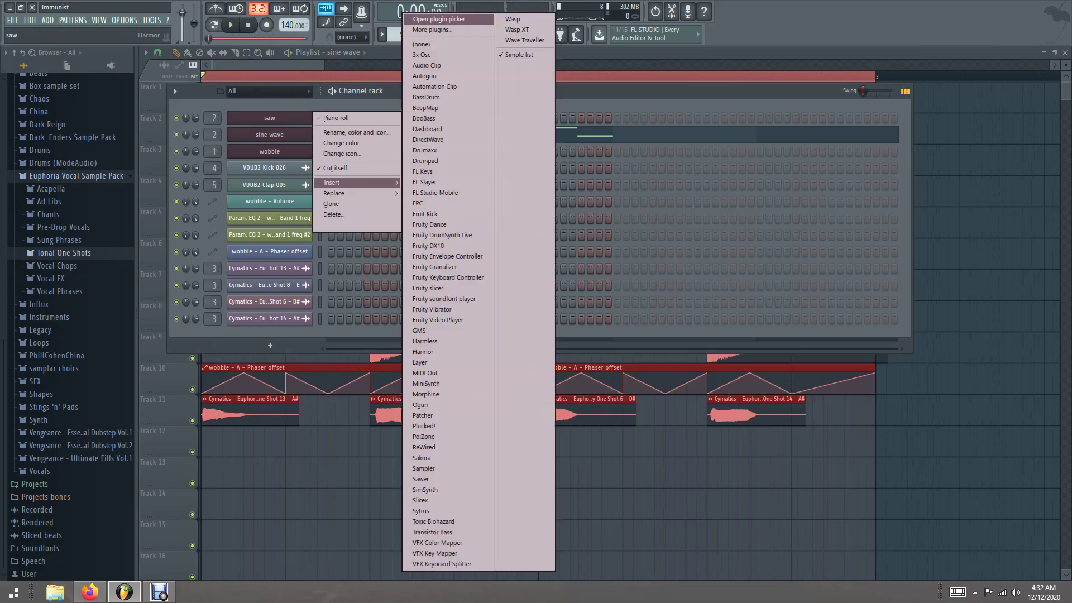
click(424, 352)
right_click(310, 118)
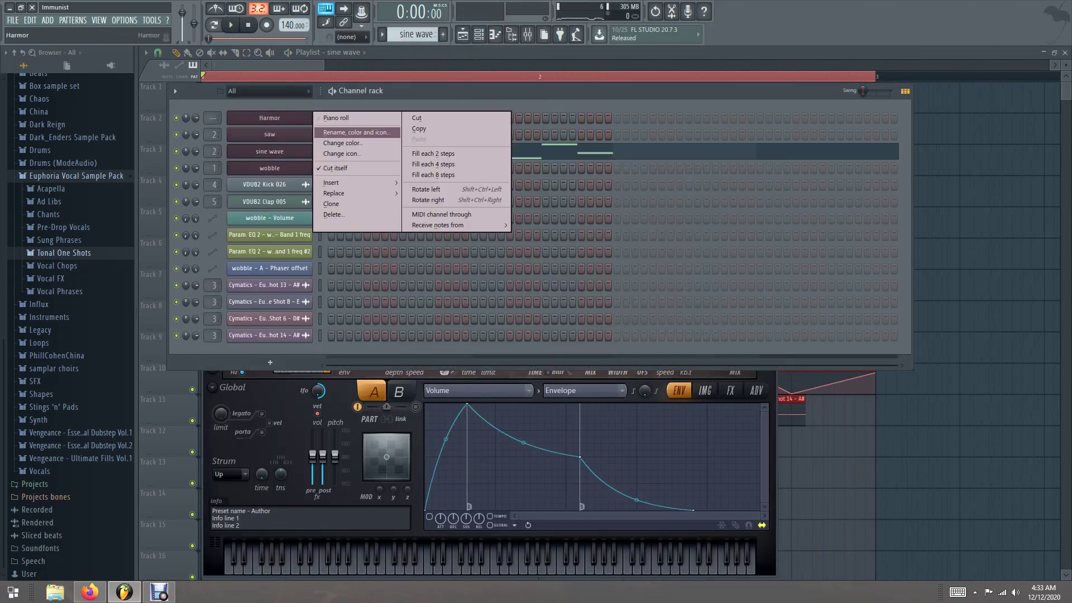
click(356, 132)
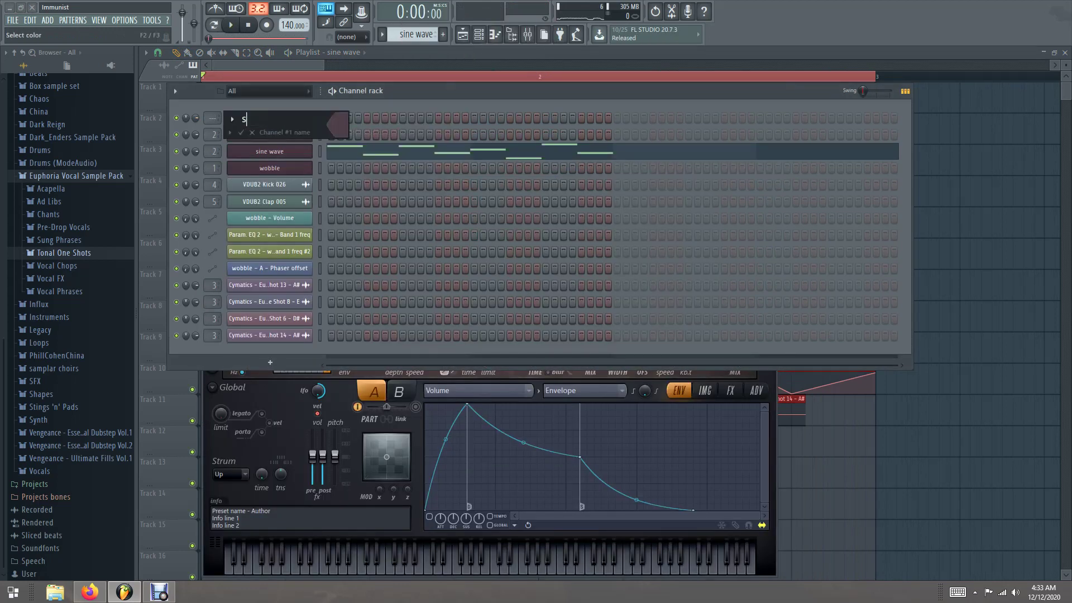
key(Return)
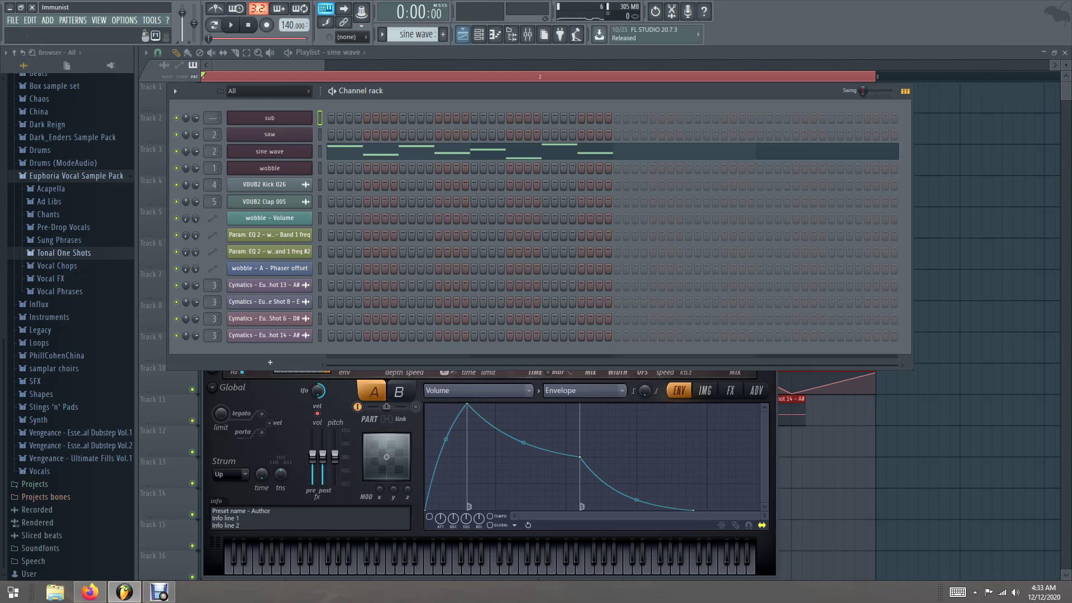
- Create a sub pattern with a C4 note about one bar long and place it on playlist track 6 at bar 1
click(442, 34)
click(447, 43)
click(457, 60)
right_click(310, 115)
click(346, 118)
scroll(240, 279, down, 5)
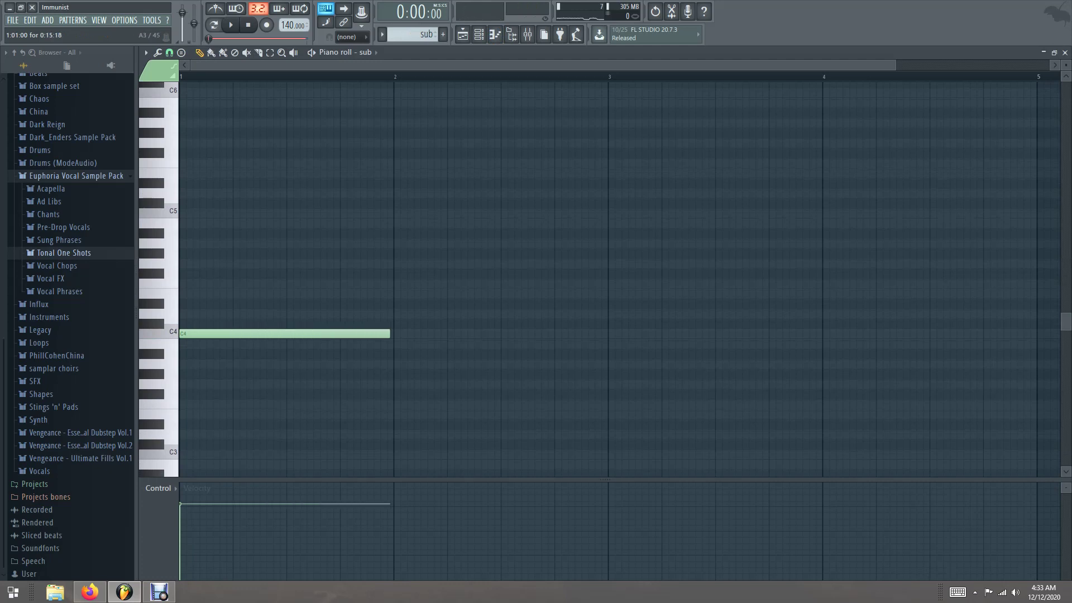
click(462, 34)
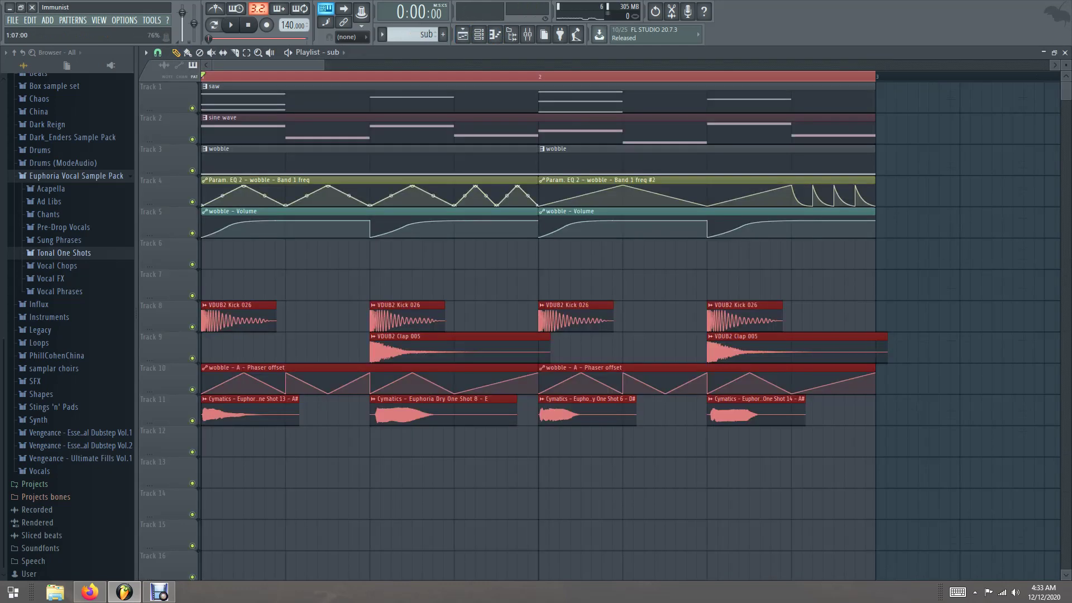
key(space)
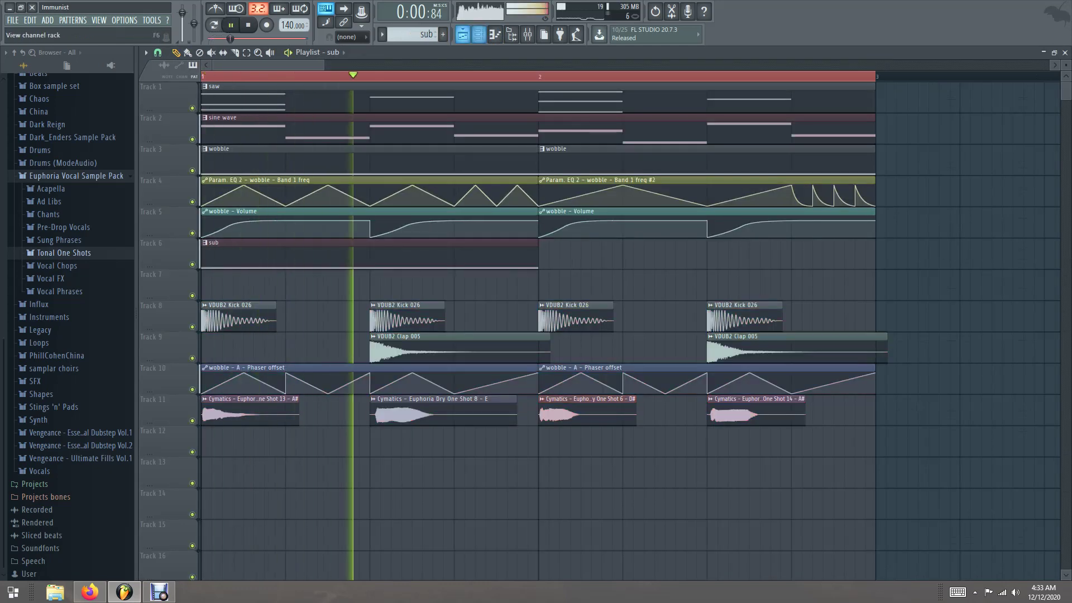
- Reduce the sub Harmor's timbre 1 harmonic levels to only the first harmonic, producing a sine wave
key(F6)
click(269, 118)
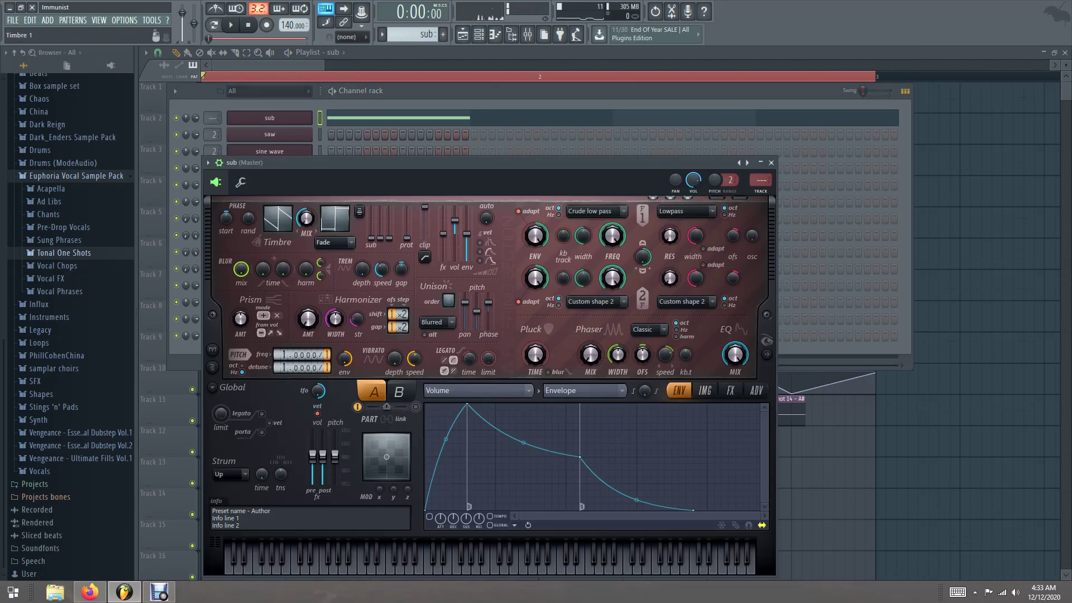
click(277, 218)
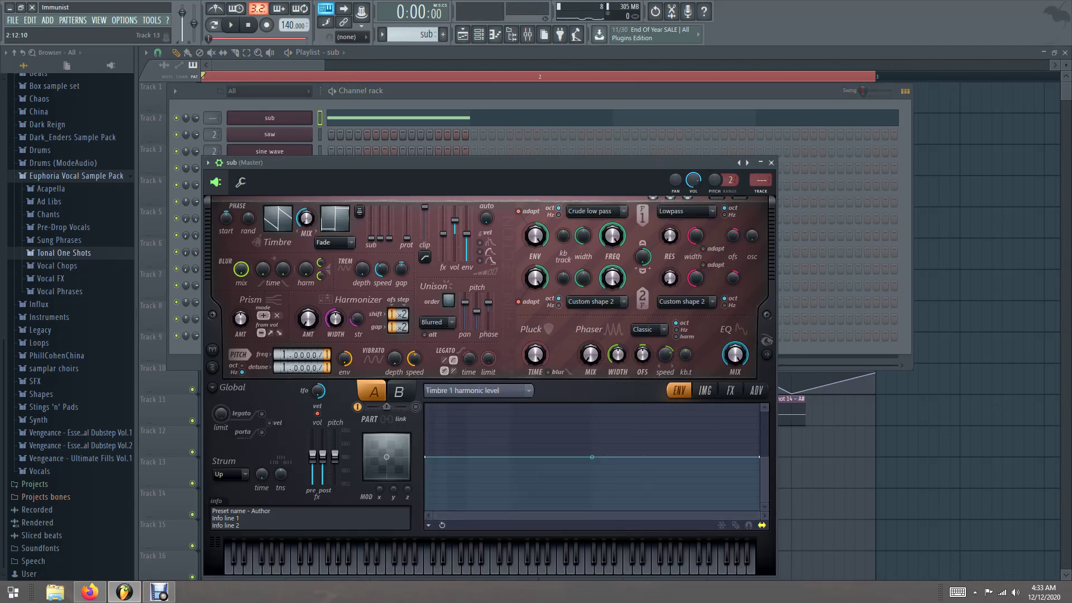
scroll(592, 456, down, 1)
drag(424, 484, 425, 510)
right_click(479, 419)
drag(758, 488, 759, 509)
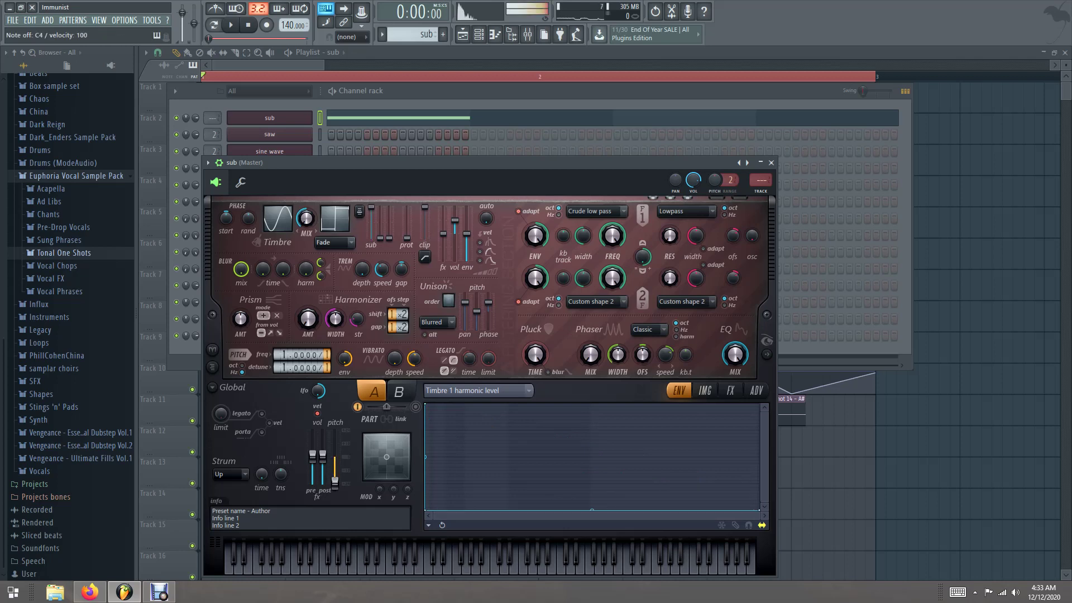
- Route the sub to mixer track 6 and load Fruity Parametric EQ 2 in its slot 10
click(219, 163)
click(375, 199)
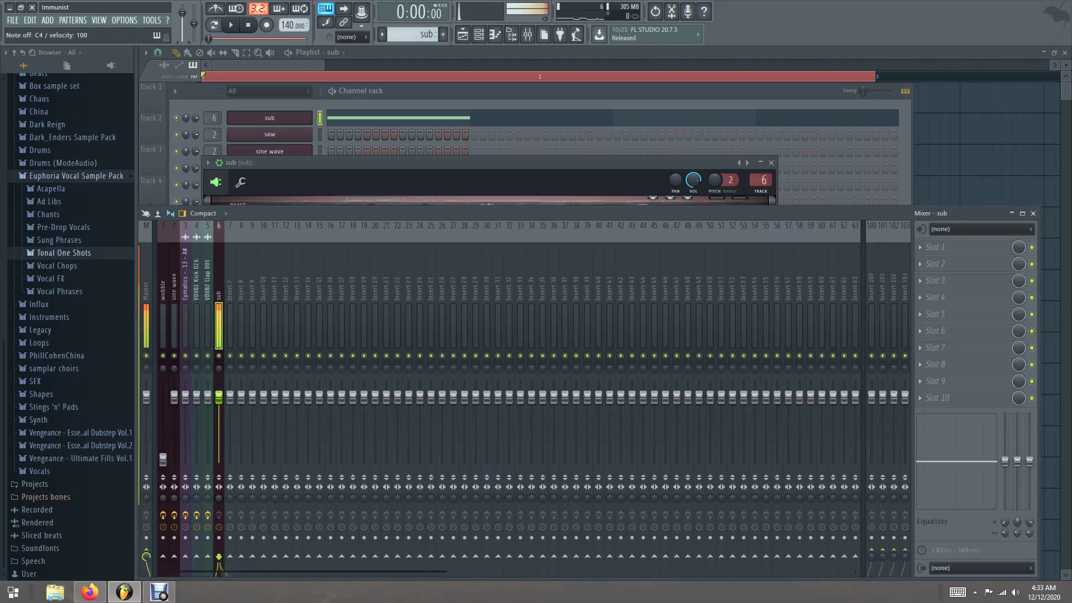
click(933, 397)
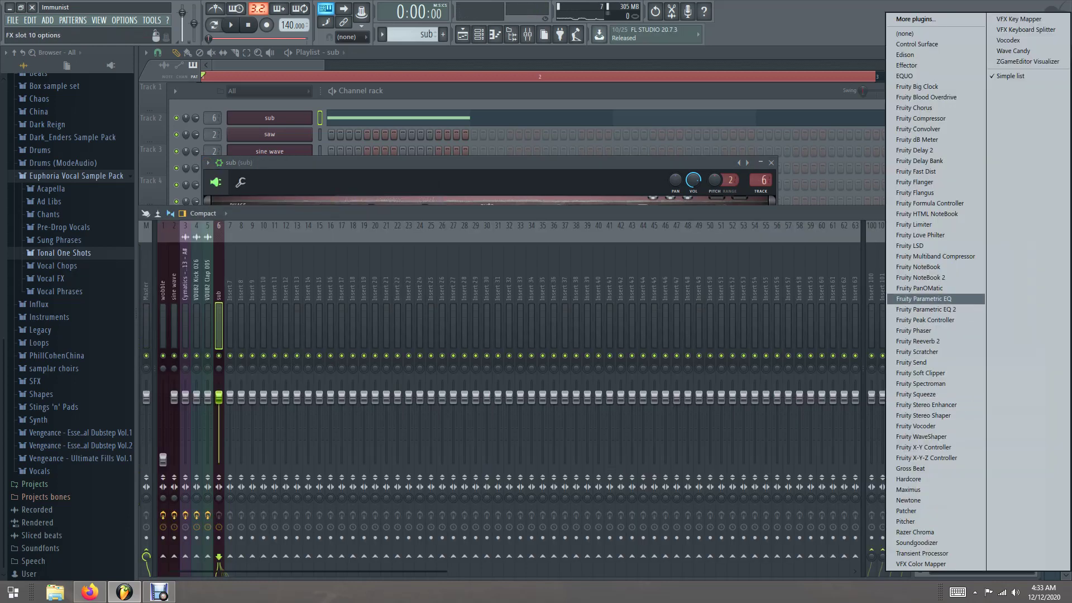
click(933, 310)
- Make band 1 of the sub's EQ a low pass at 20 Hz and adjust its bandwidth while auditioning the sub
right_click(297, 296)
mouse_move(316, 325)
click(358, 336)
drag(298, 296, 262, 296)
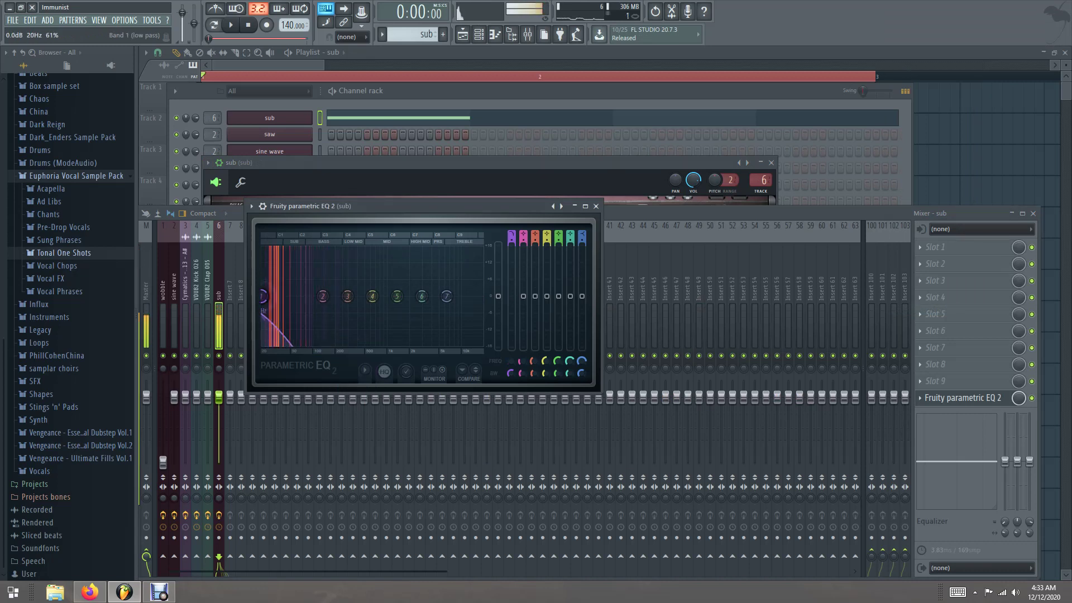
drag(511, 373, 511, 335)
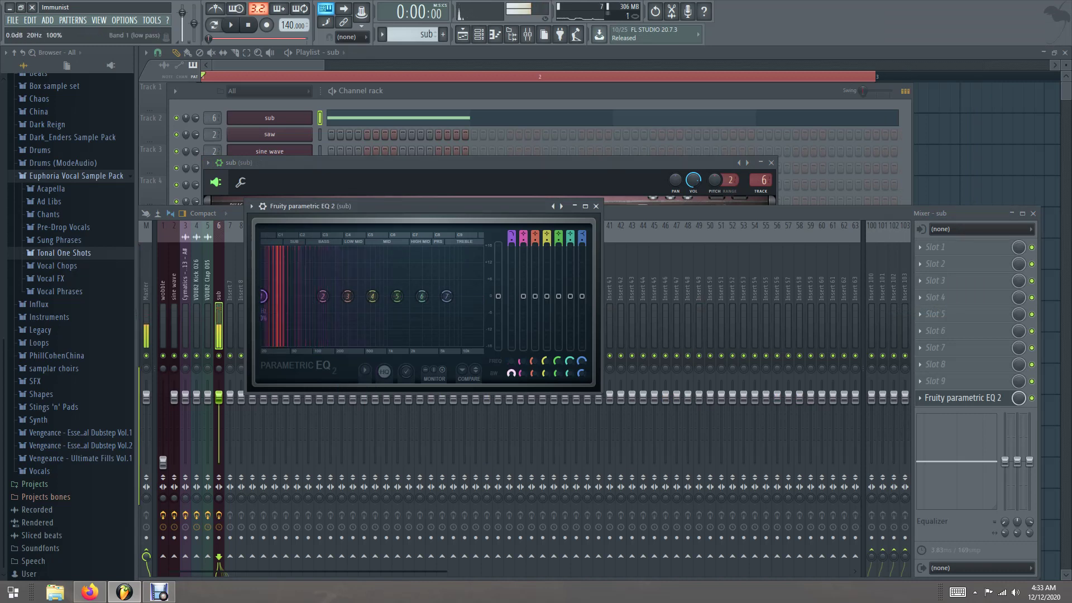
scroll(264, 295, up, 2)
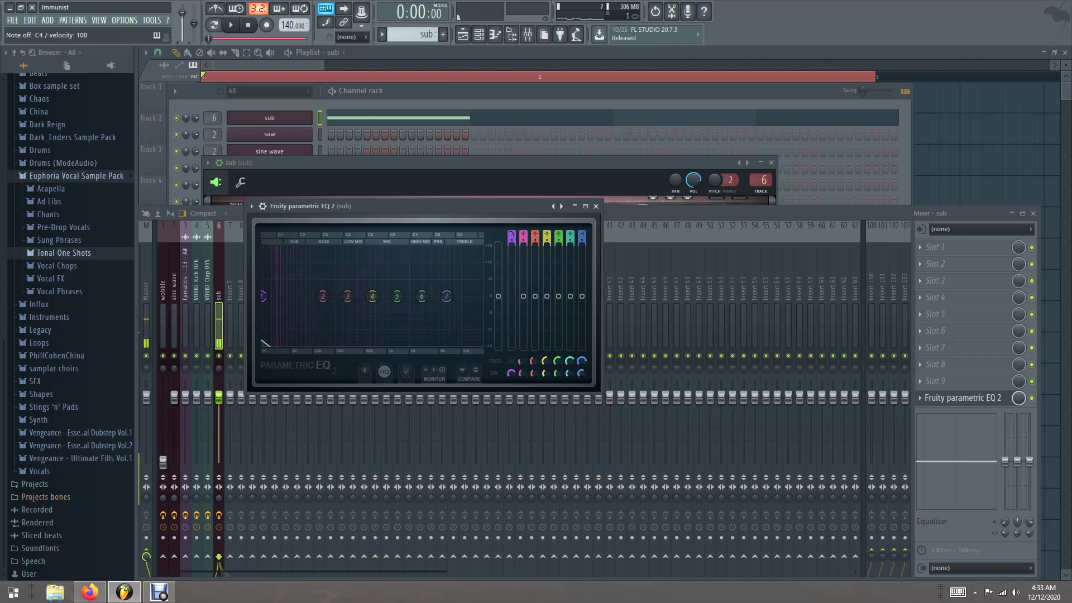
key(z)
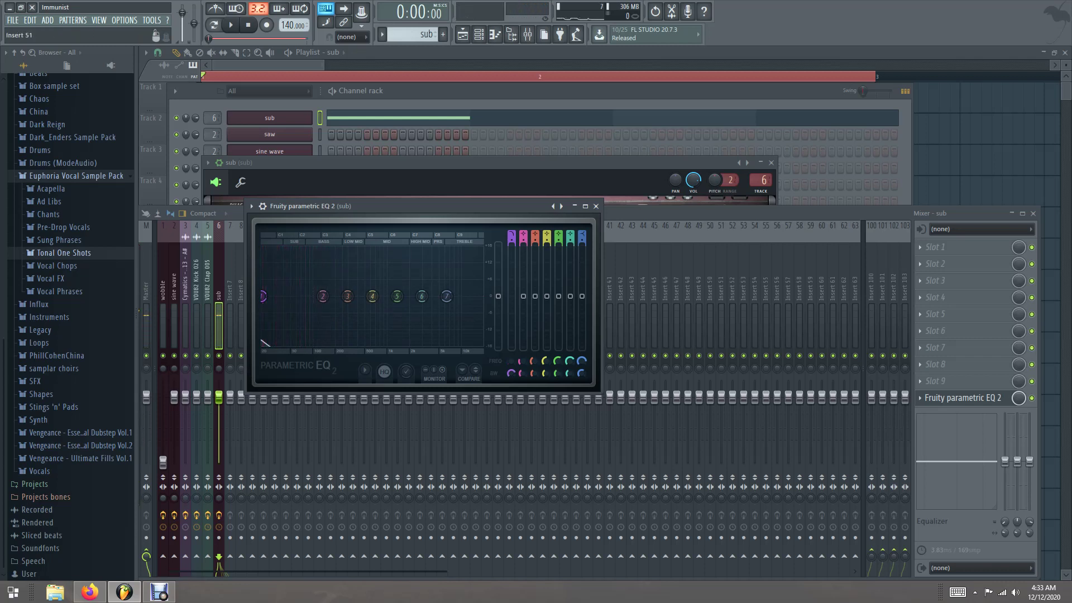
- Create a volume automation clip for the sub mixer track, and add a second sub clip at bar 2 on playlist track 6
key(F9)
right_click(219, 398)
click(262, 475)
key(F5)
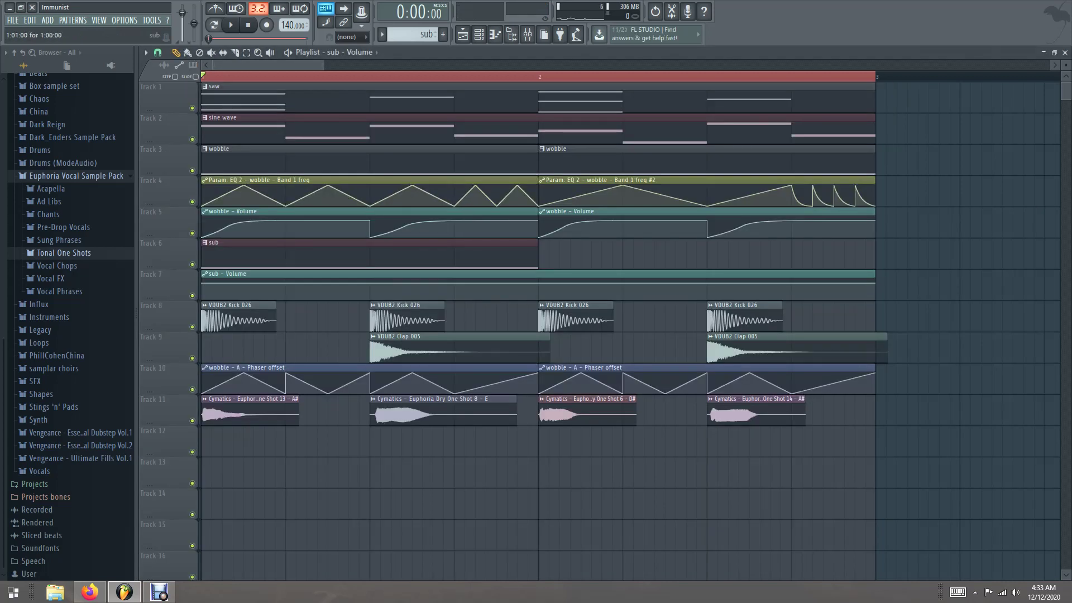
key(space)
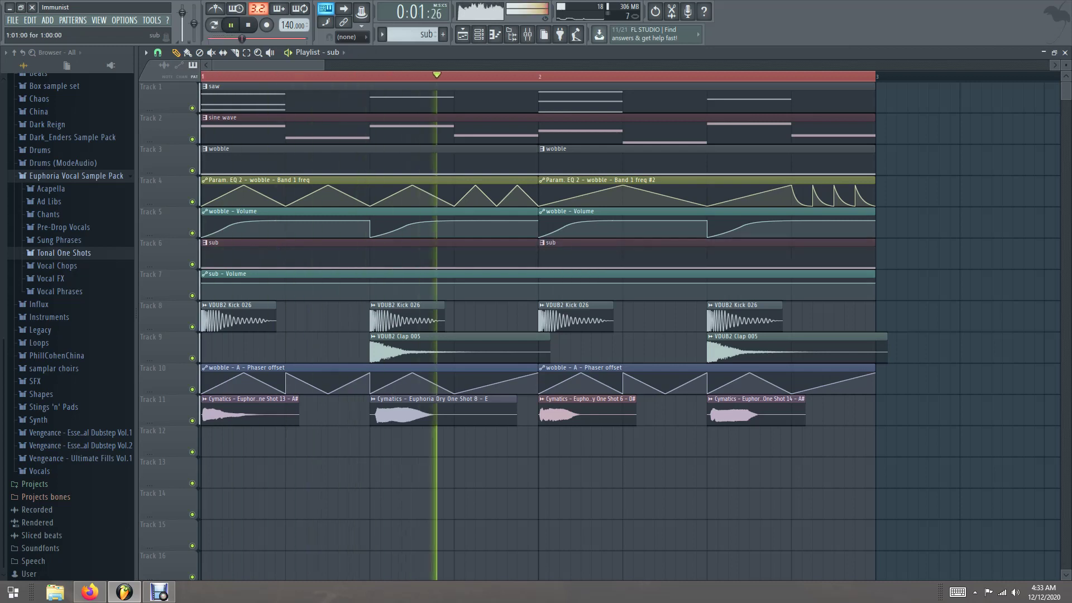
- Shape the start of the sub volume automation as a curved rise from zero that levels off before beat 2
drag(202, 283, 201, 300)
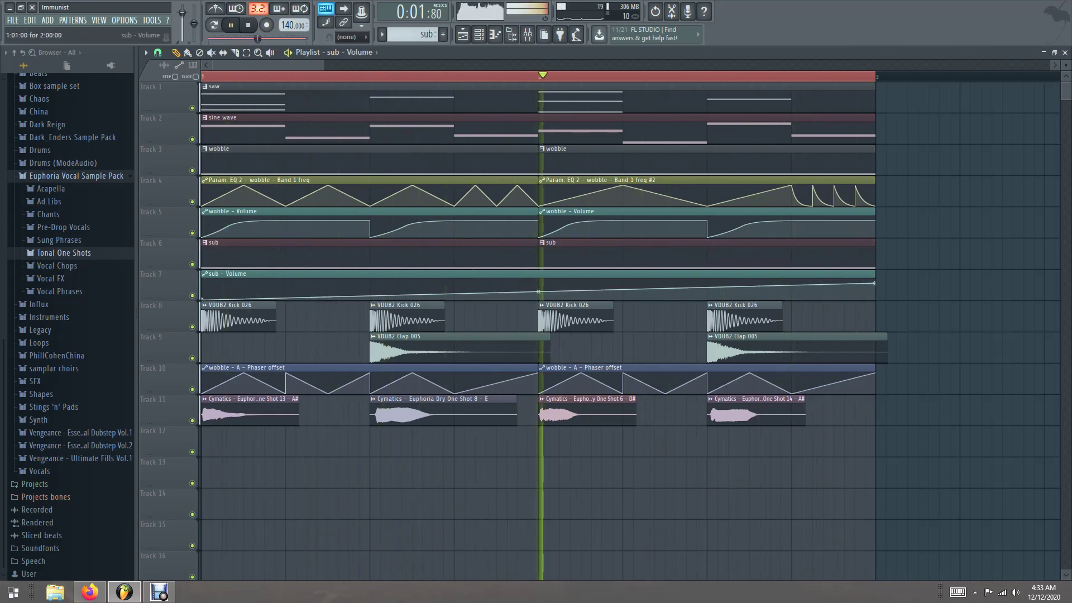
right_click(274, 279)
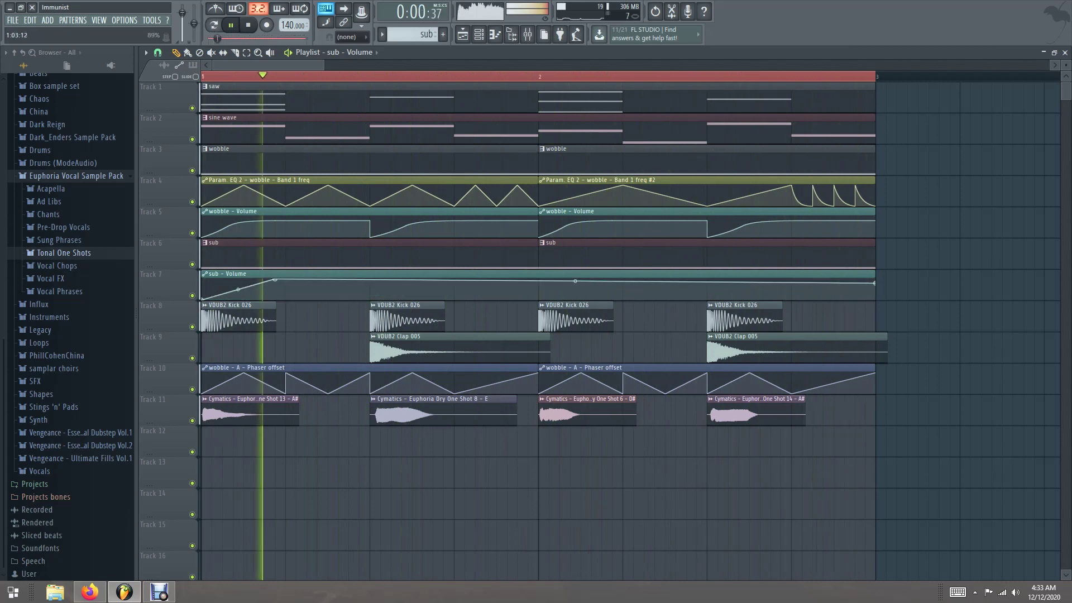
drag(238, 289, 238, 285)
right_click(228, 288)
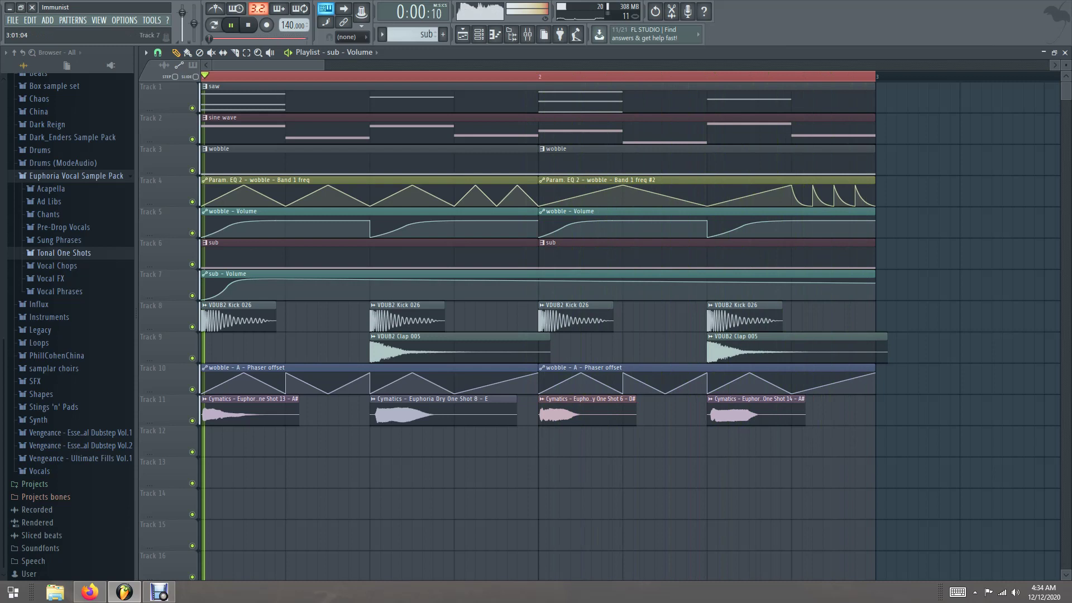
- Shorten the sub volume automation to one bar with a second ducking curve at beat 3, and place a copy at bar 2
drag(874, 283, 538, 279)
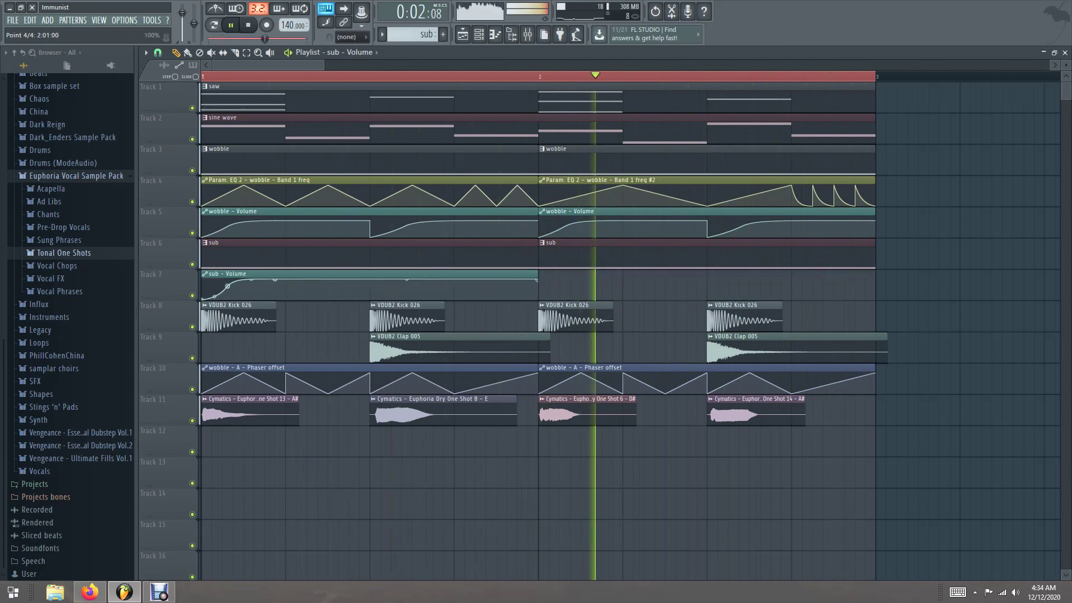
right_click(370, 299)
right_click(412, 289)
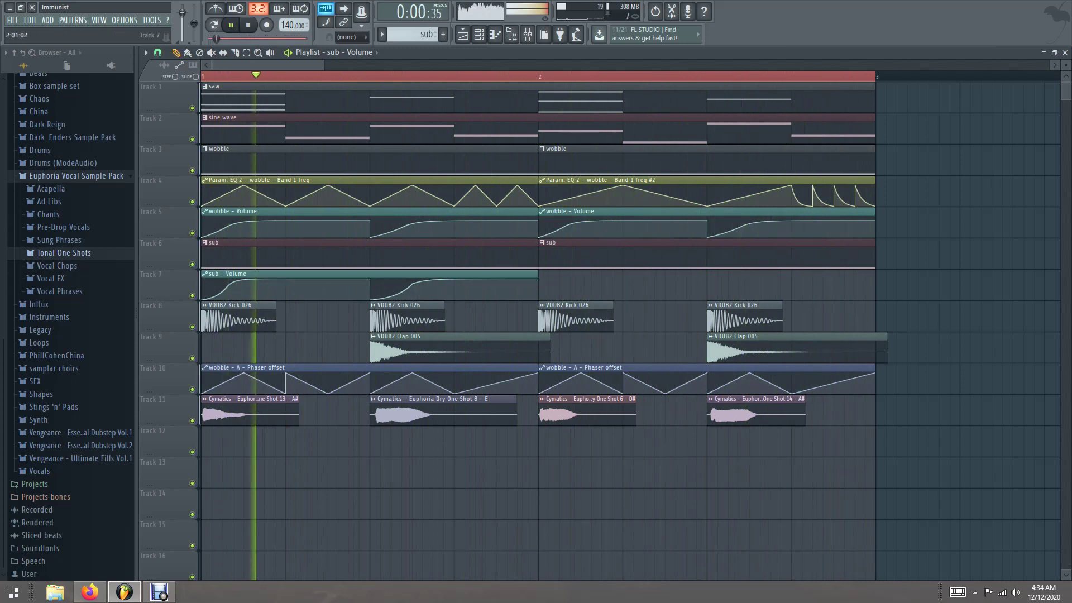
click(547, 285)
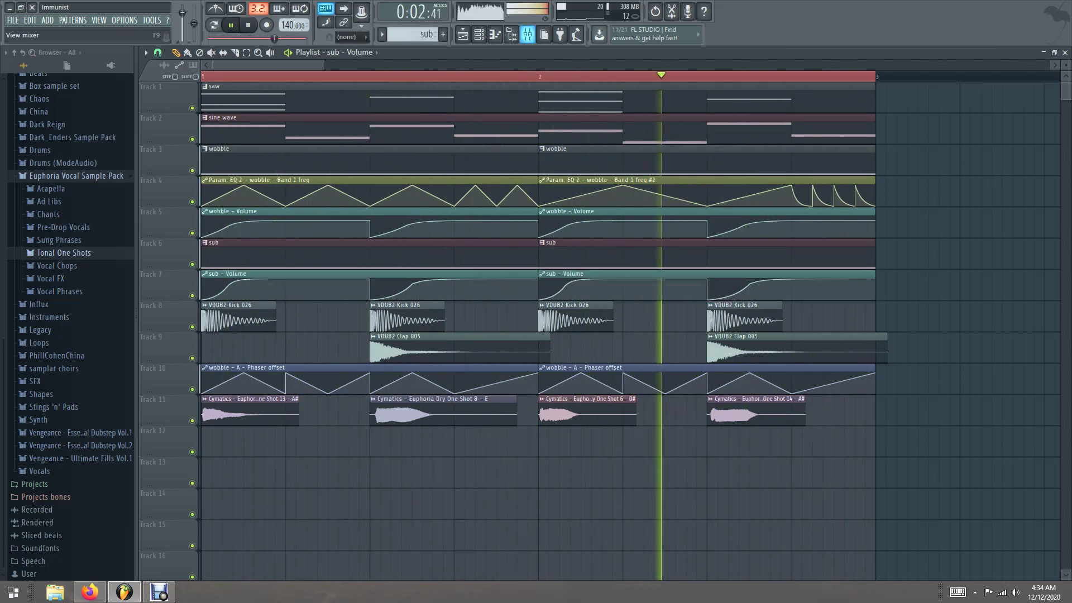
- Load Fruity Parametric EQ 2 in slot 10 of the wobble mixer track
click(527, 35)
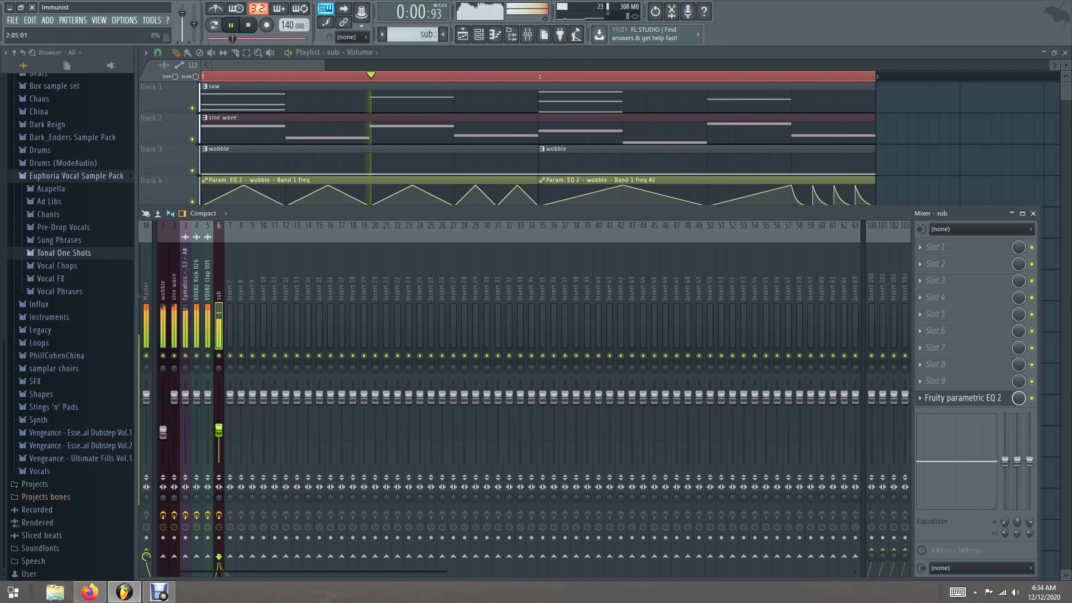
click(173, 285)
click(162, 284)
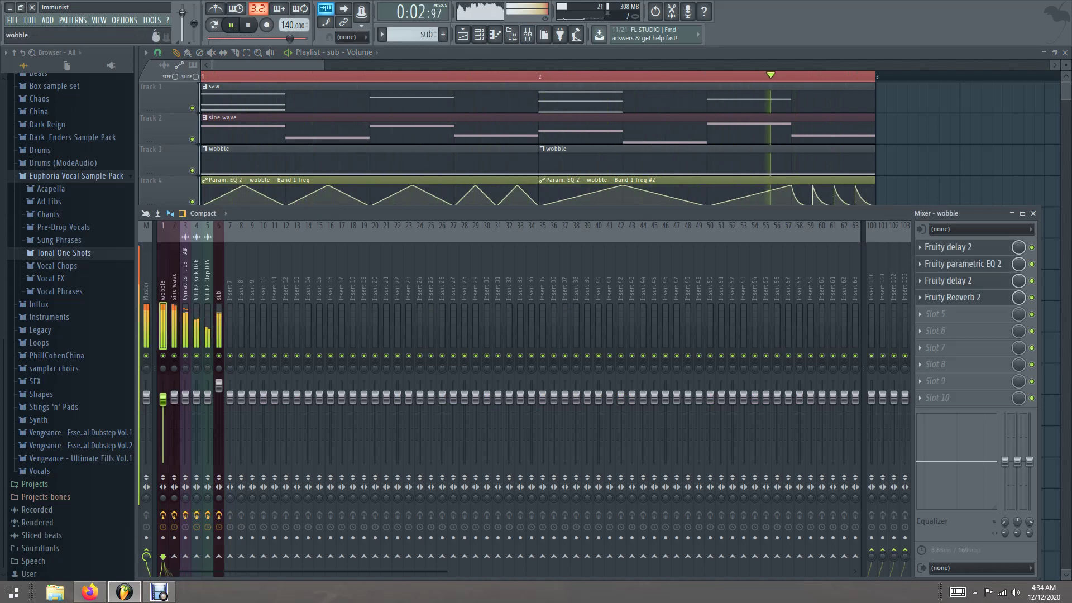
click(943, 397)
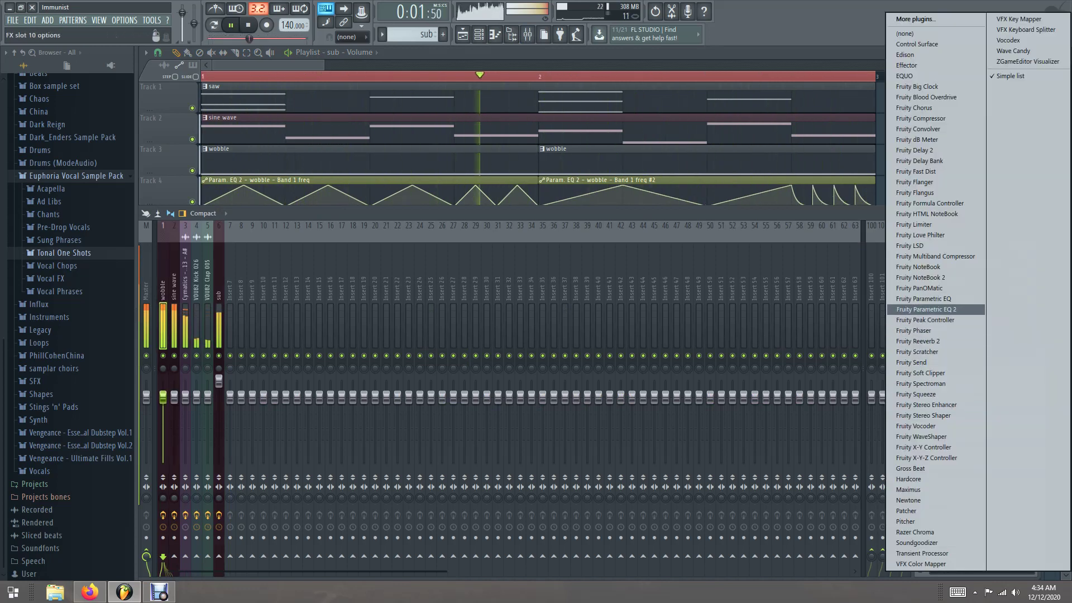
click(921, 309)
- Shape the wobble's new EQ curve by cutting the low bands 1 and 2 and boosting the mid and high bands 4 to 7
drag(268, 266, 282, 314)
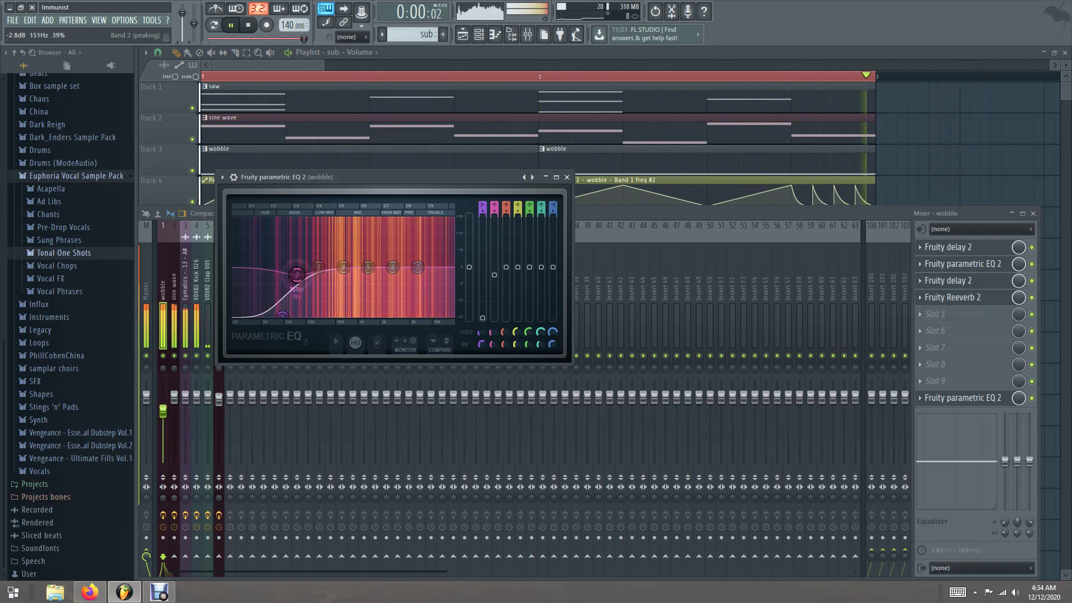
drag(393, 267, 303, 288)
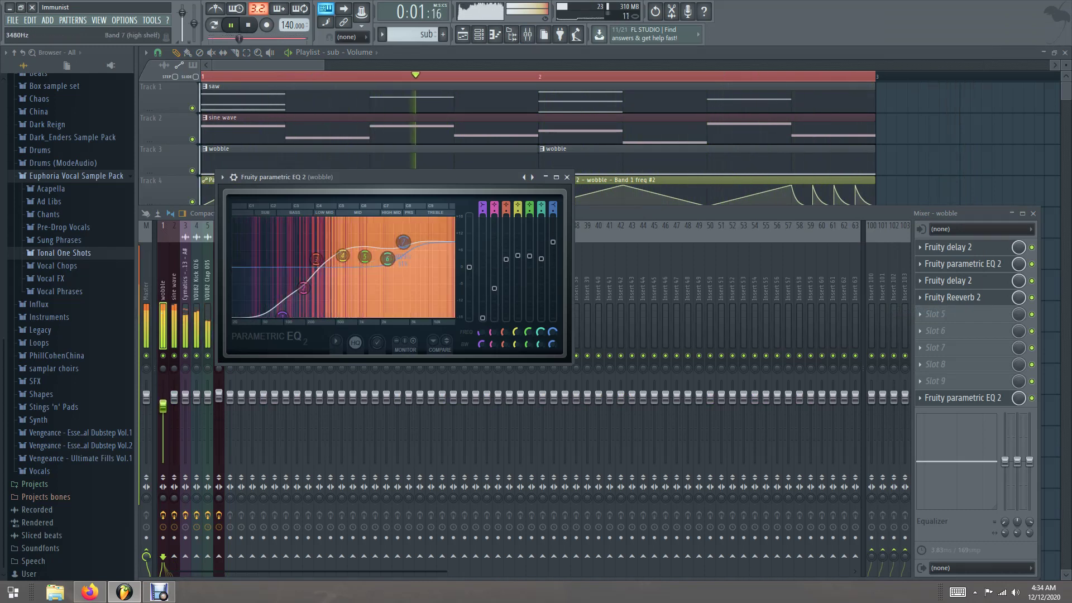
drag(365, 256, 343, 253)
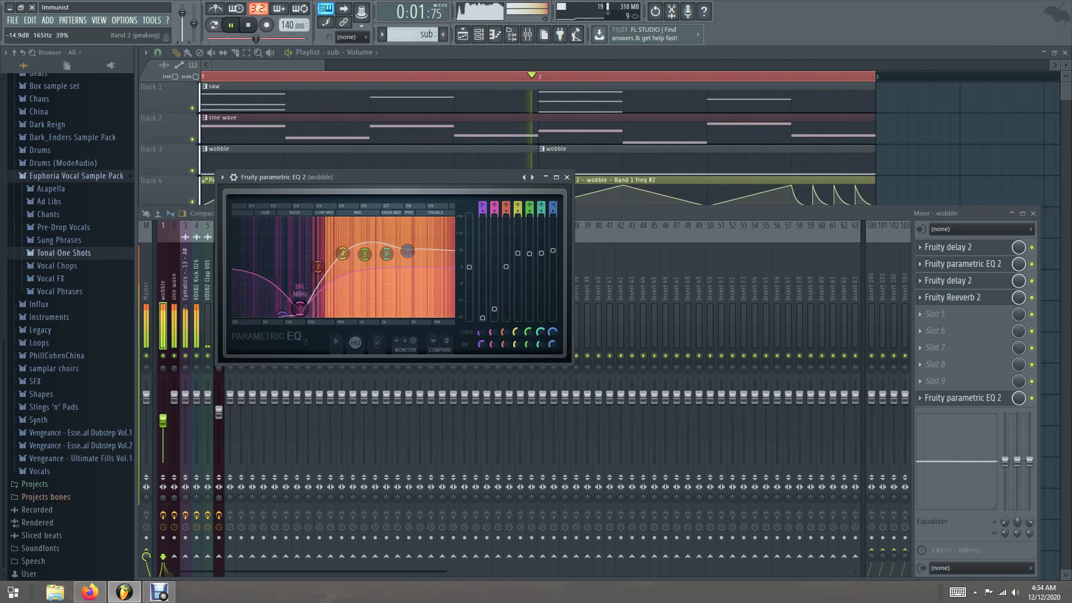
drag(308, 265, 326, 254)
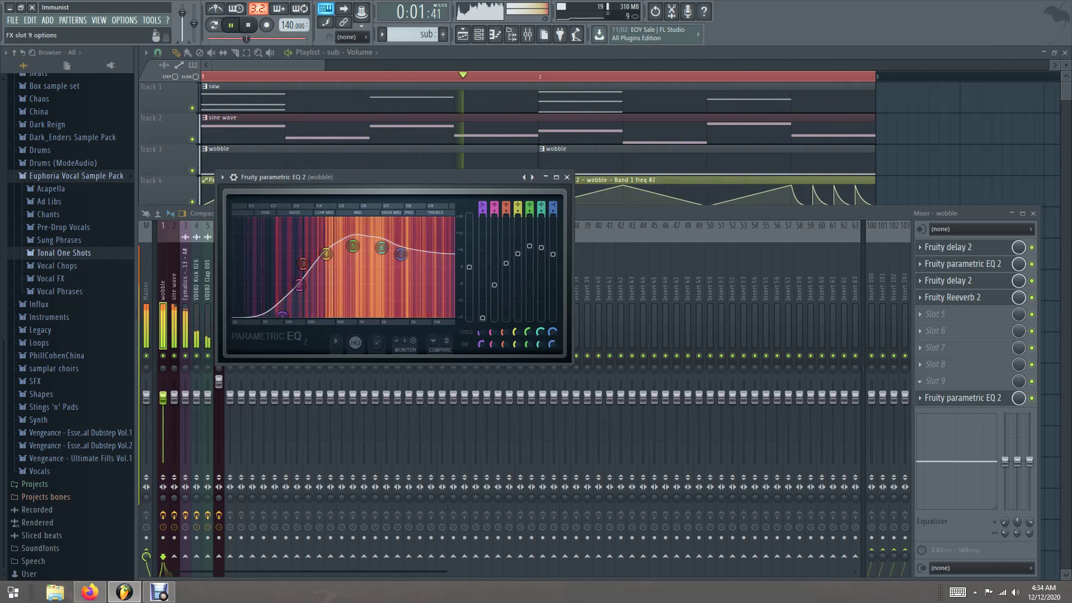
- Load Fruity Limiter in slot 9 of the wobble mixer track and lower its ceiling slightly
click(944, 381)
click(927, 224)
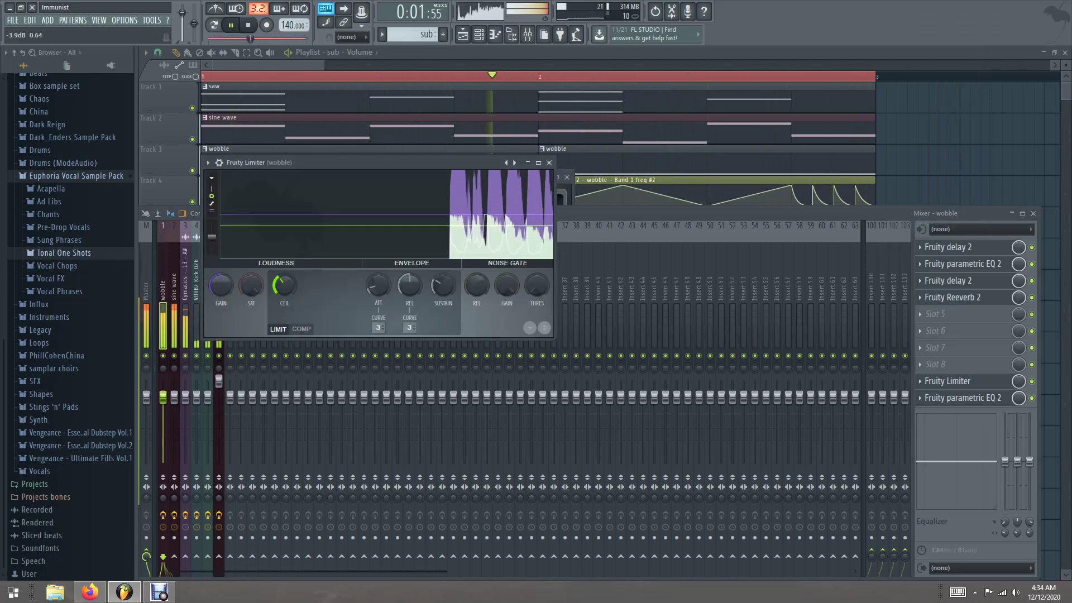
key(F9)
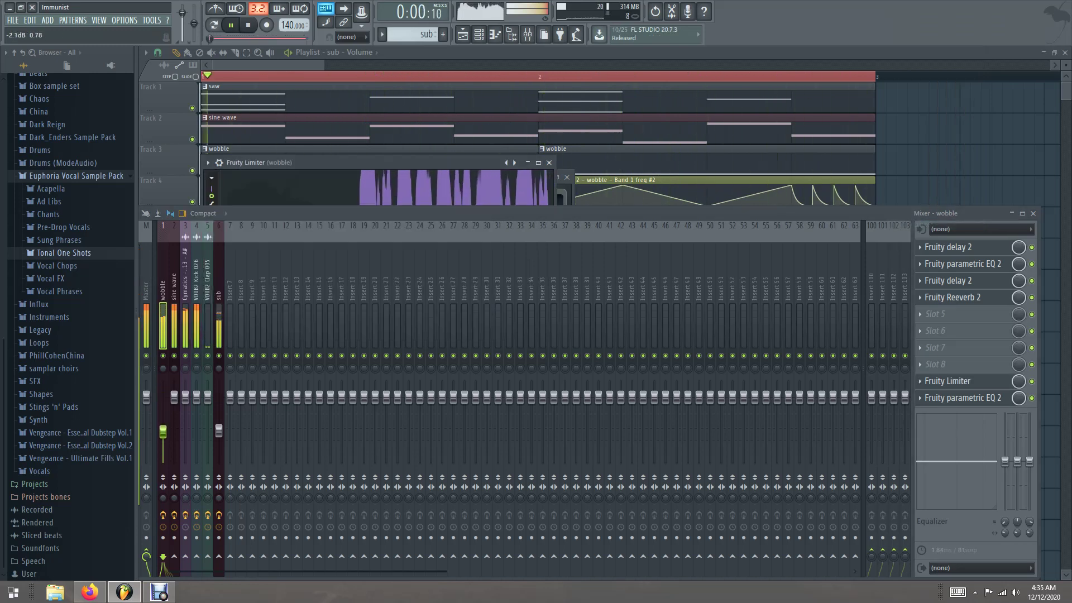
- Raise the main level of the wobble's slot 10 EQ slightly
click(961, 398)
click(962, 397)
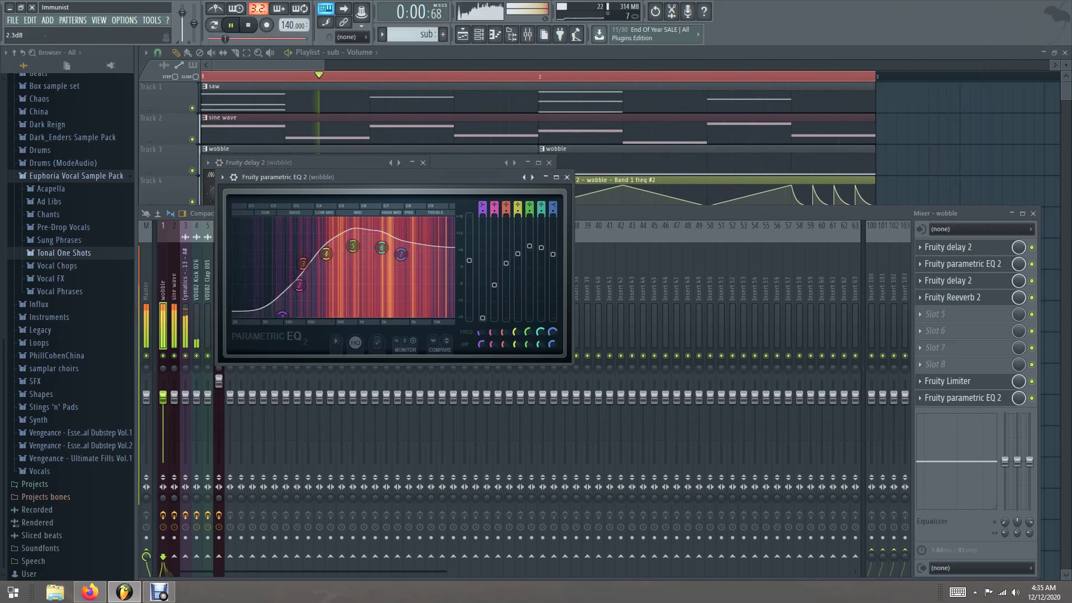
drag(469, 266, 469, 262)
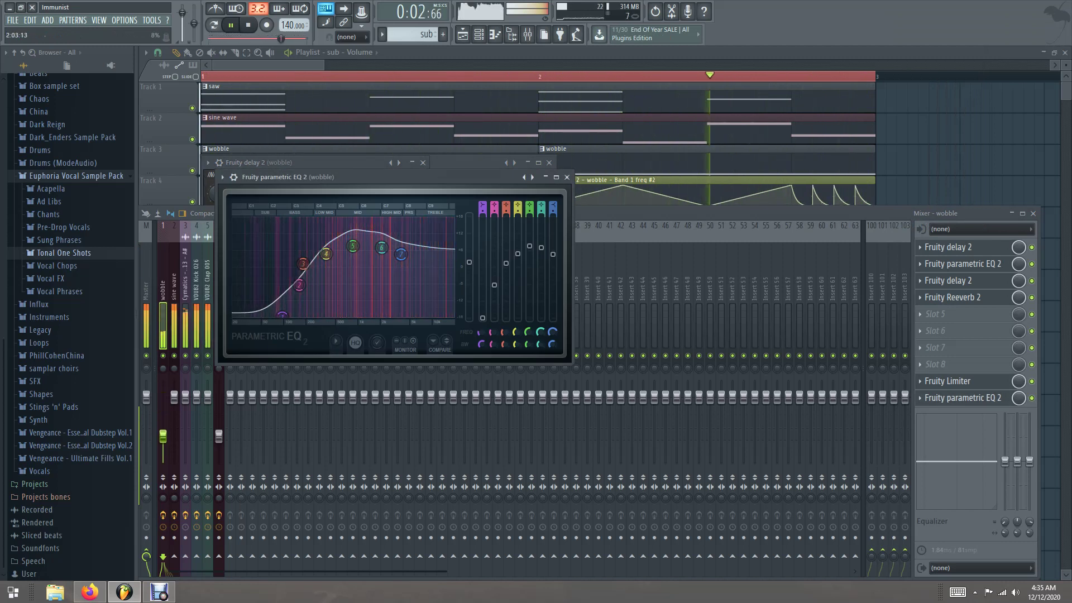
- Raise the main level of the Parametric EQ 2 on the sub mixer track and return to the playlist
key(F9)
click(219, 279)
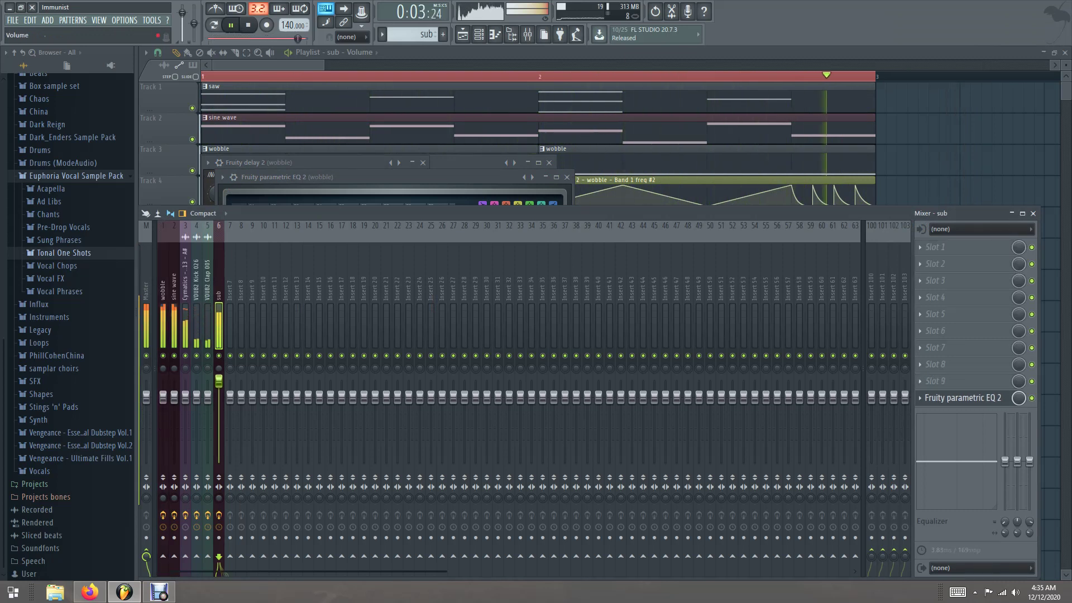
click(963, 398)
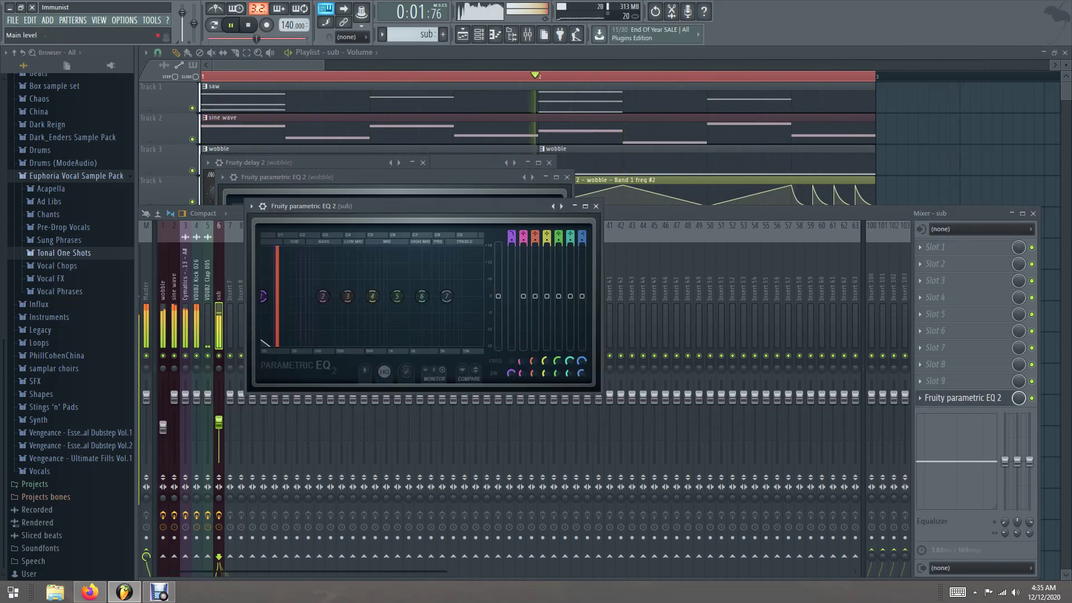
click(289, 50)
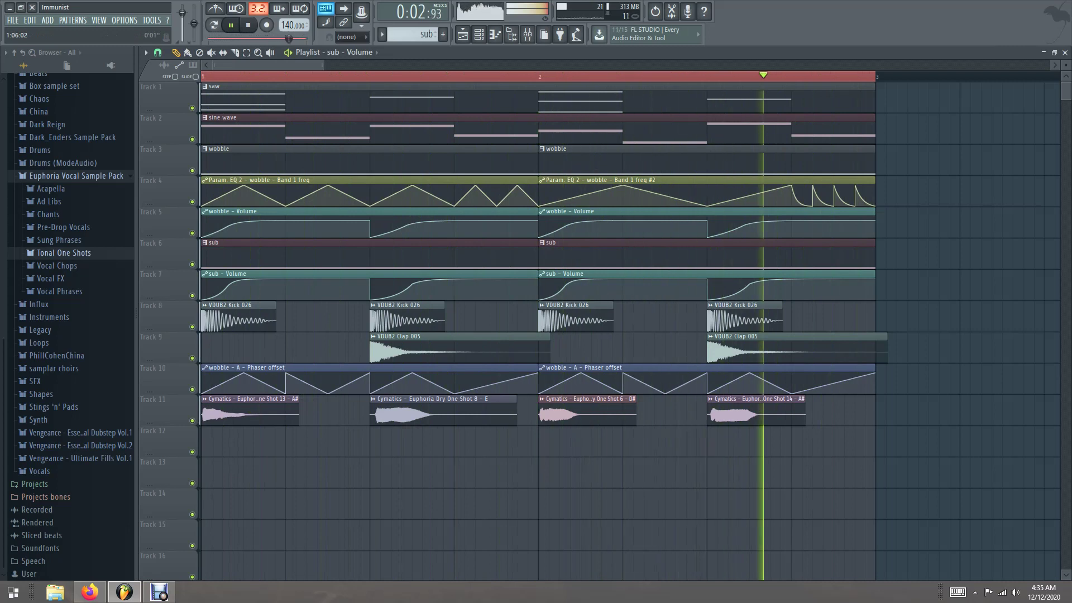
- On the master track, load Parametric EQ 2 in slot 10 with lows and highs boosted, and Fruity Limiter in slot 9 with adjusted gain and ceiling
click(527, 34)
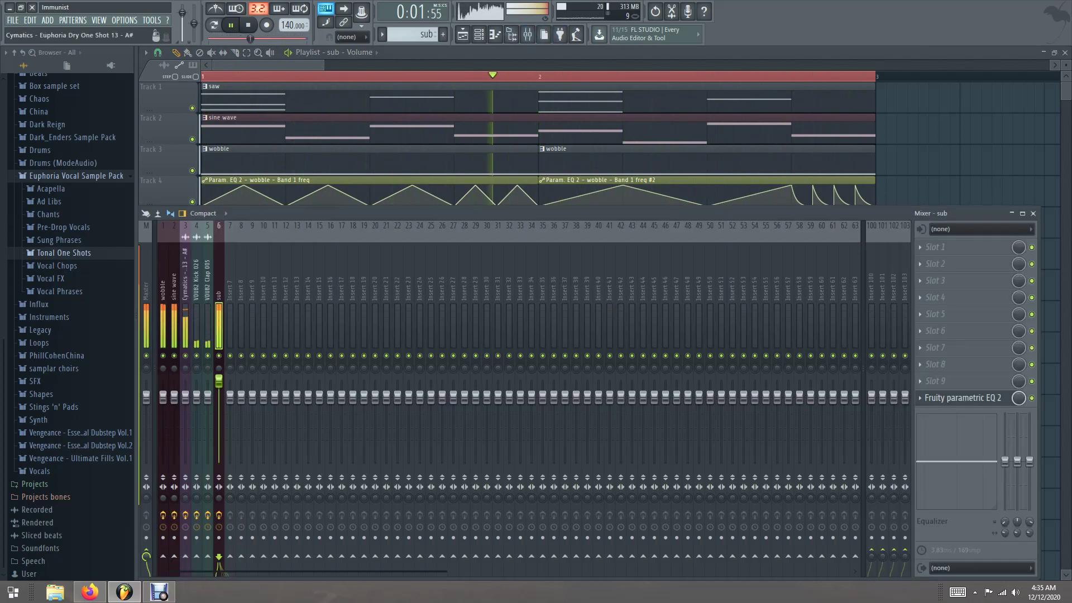
click(920, 397)
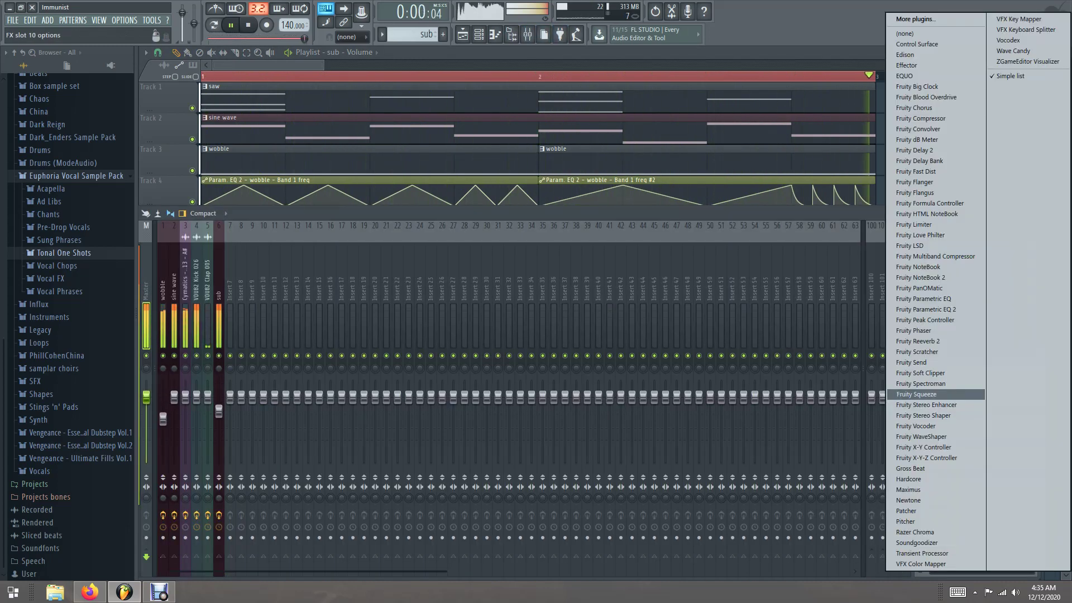
click(927, 309)
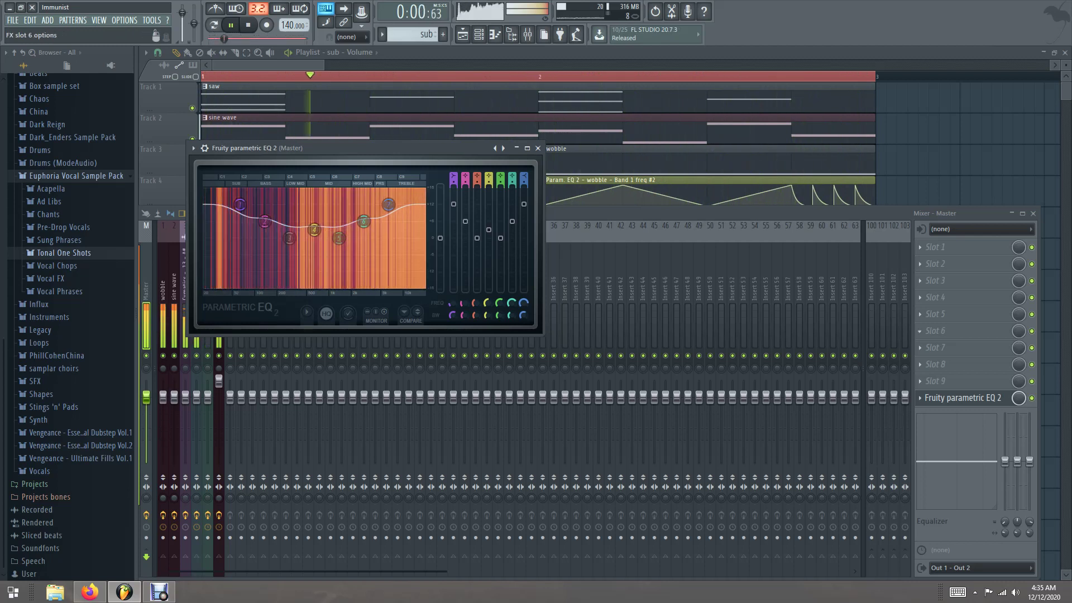
click(920, 381)
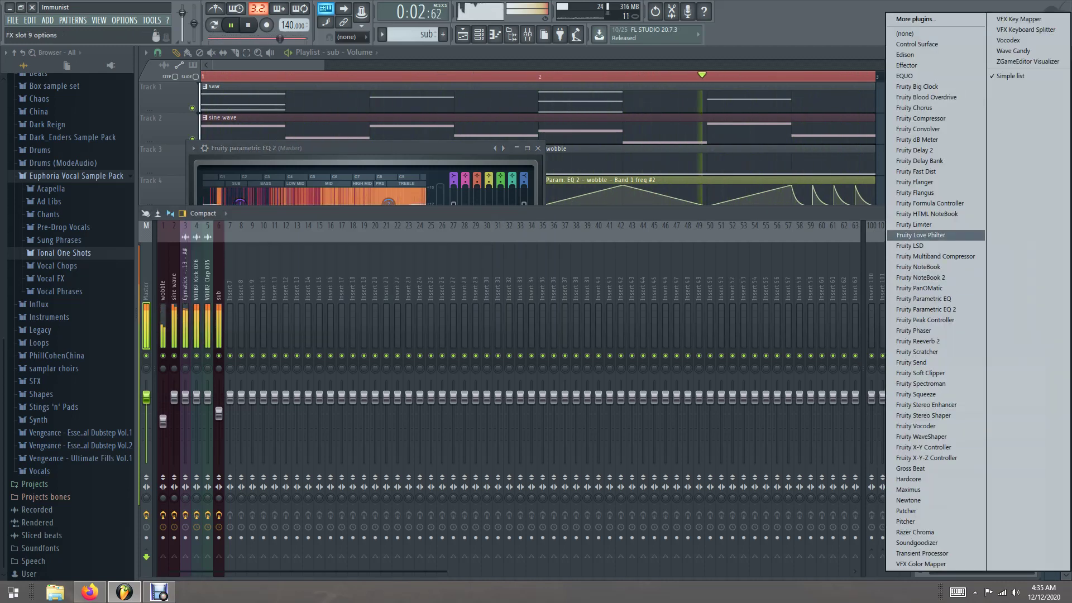
click(915, 224)
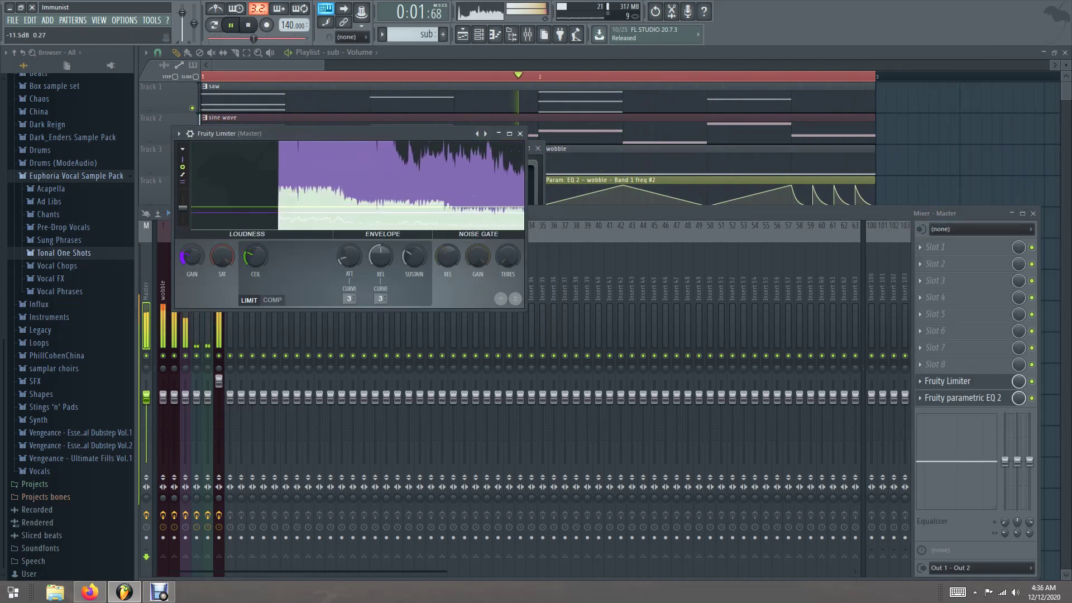
- Lower the main level of the sub's EQ to 6.2 dB and replay the loop from the playlist
key(F9)
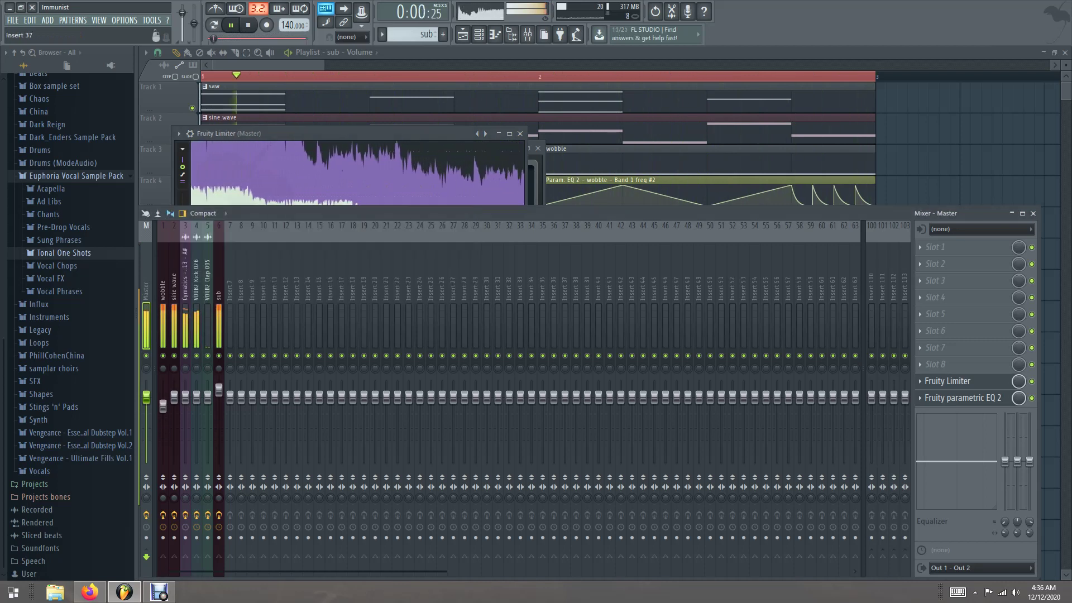
click(218, 288)
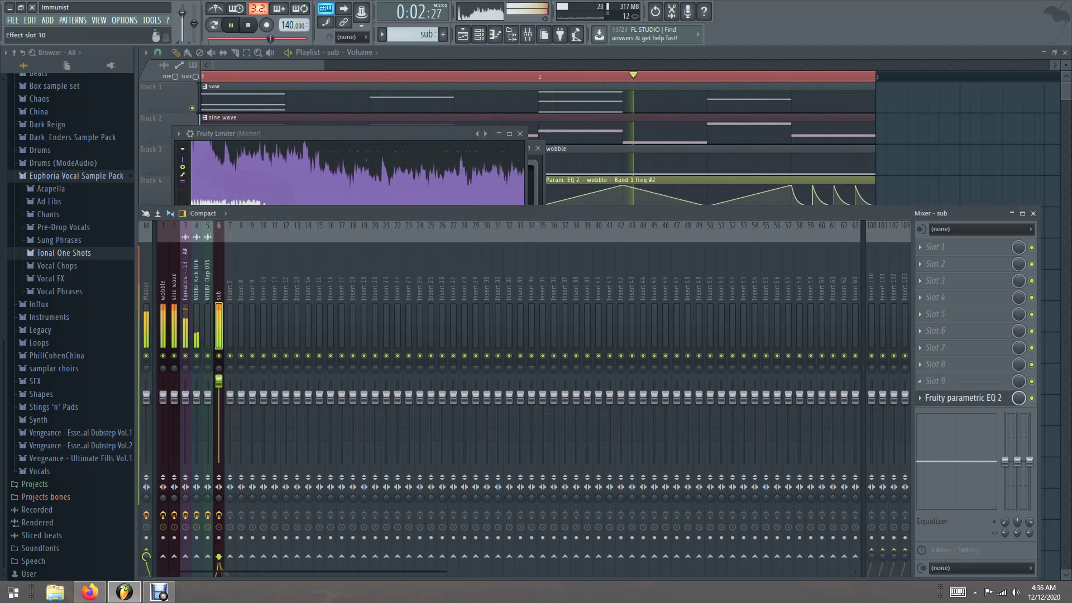
click(962, 398)
drag(498, 263, 498, 279)
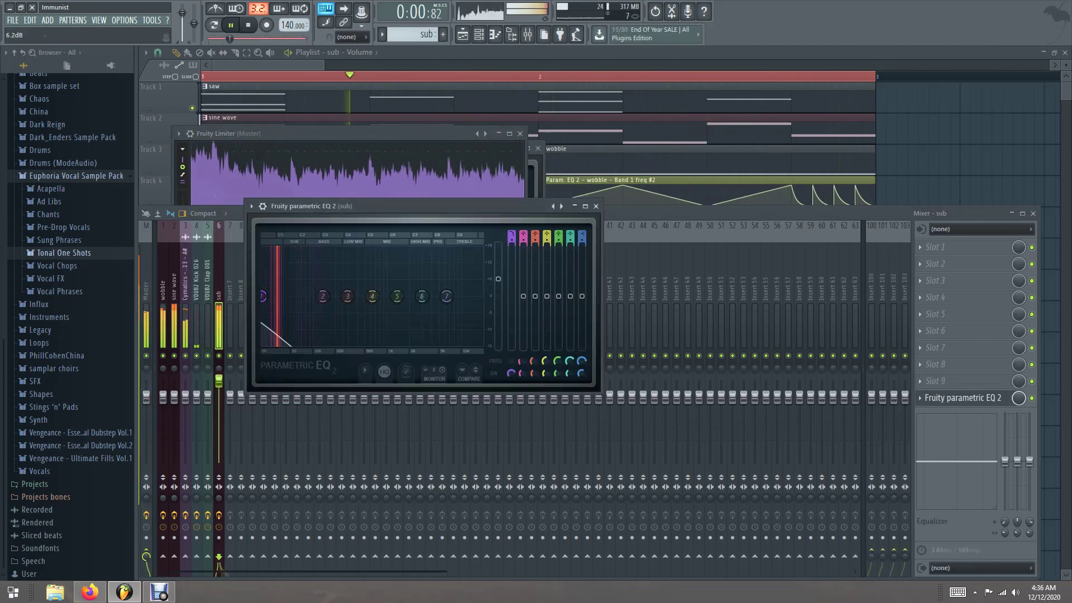
click(289, 49)
key(space)
key(space)
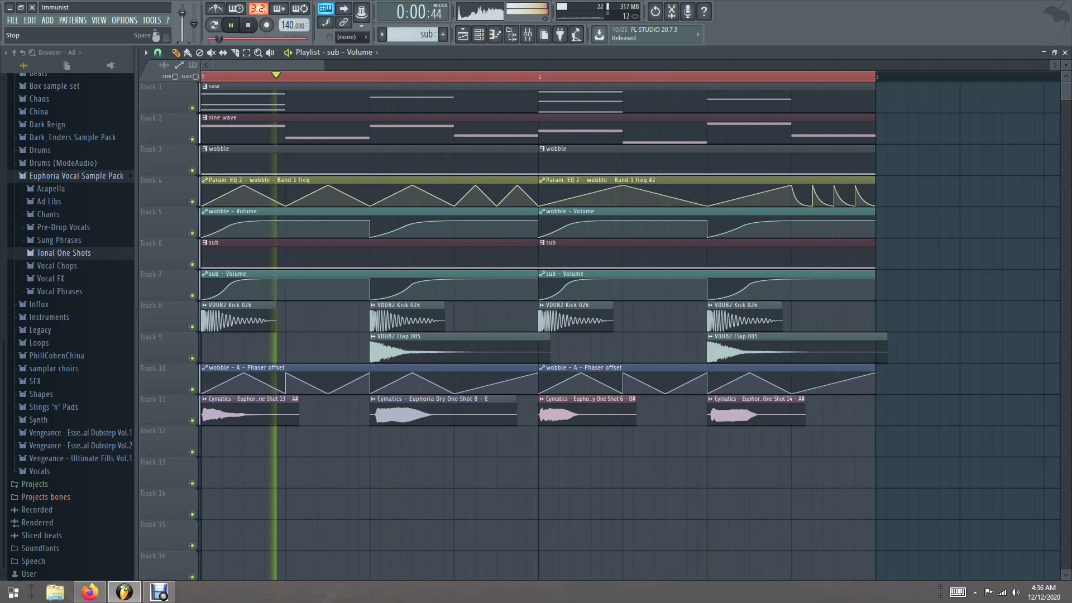
- Raise the saw channel's volume in the channel rack, then return to the playlist and stop playback
click(479, 35)
click(270, 134)
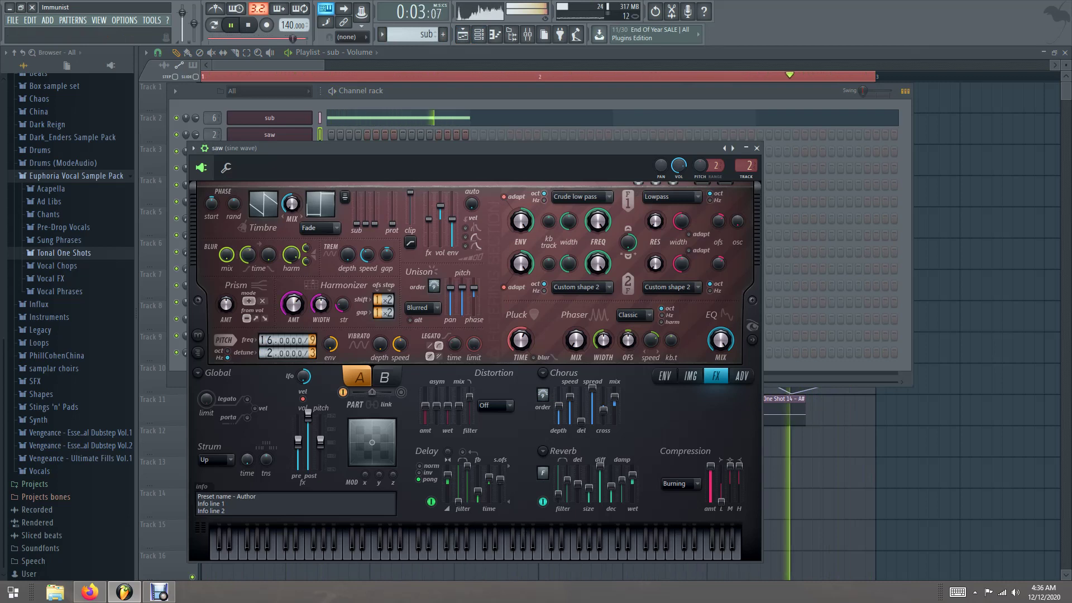
drag(196, 134, 195, 114)
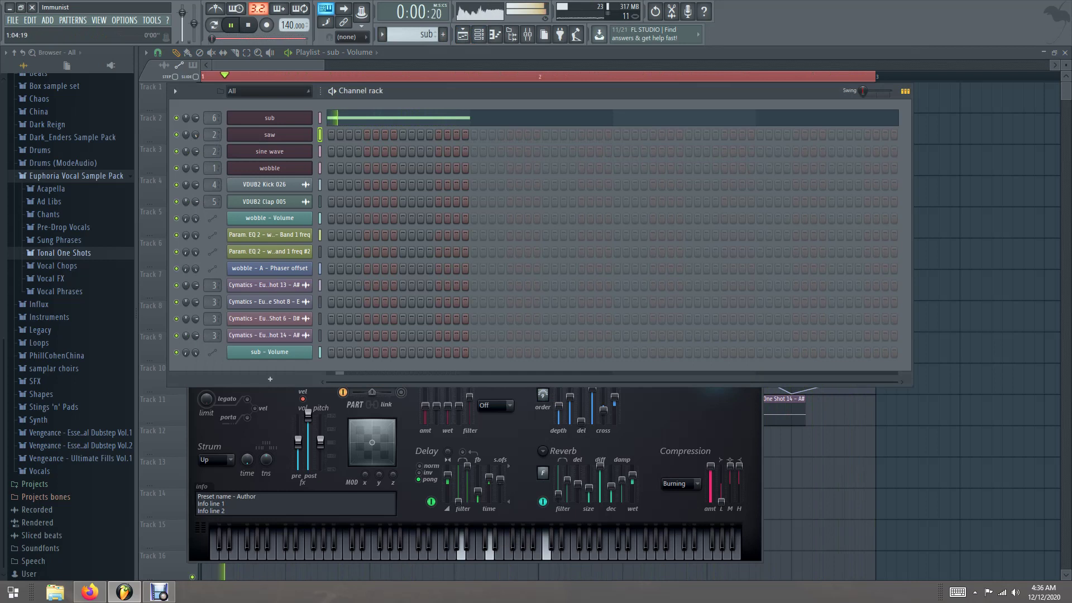
key(F5)
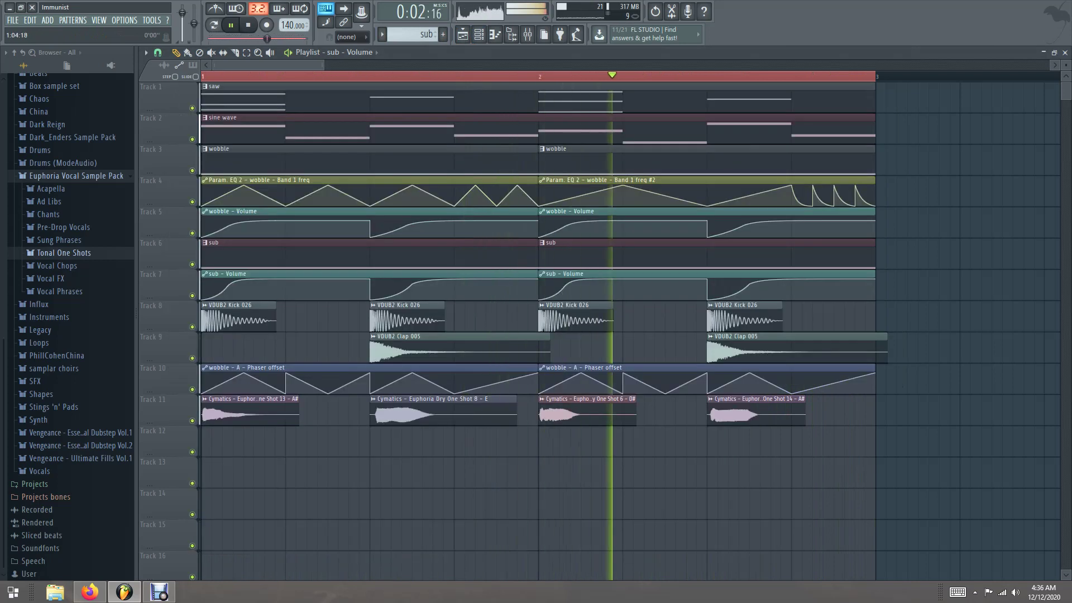
key(space)
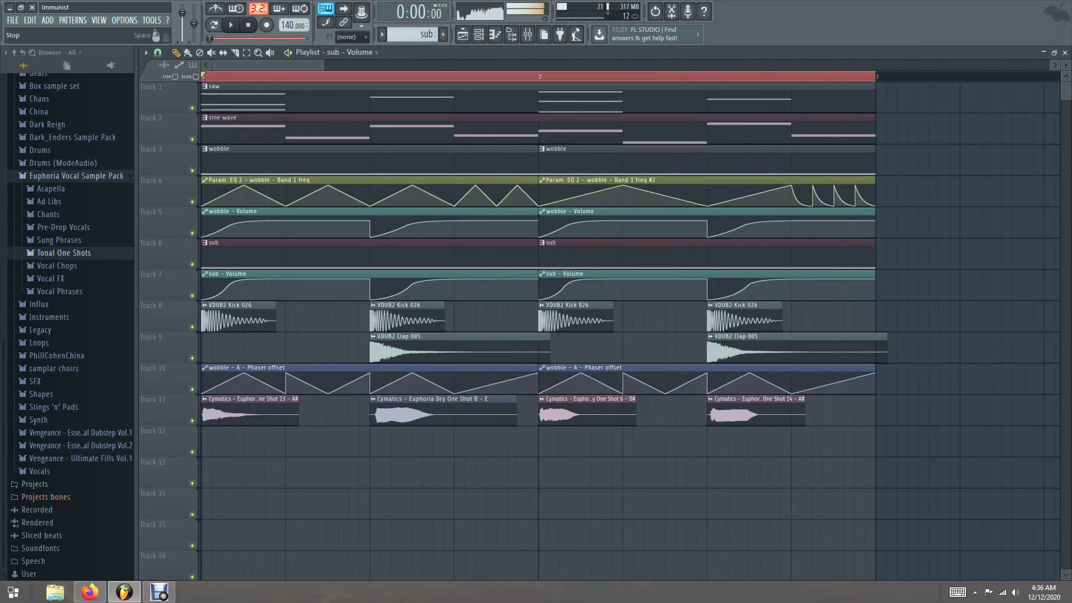
click(159, 592)
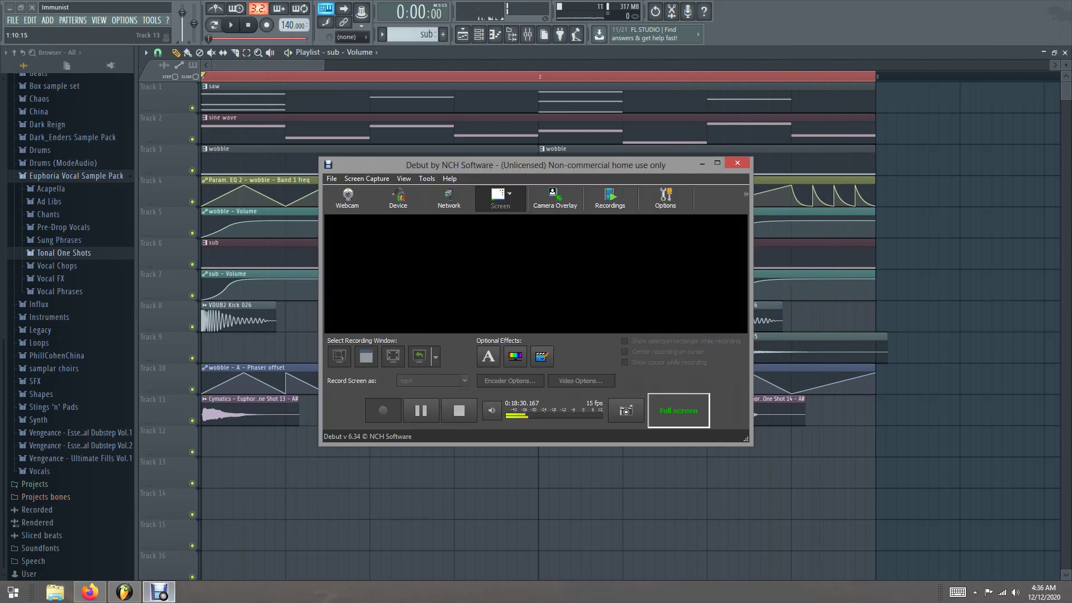